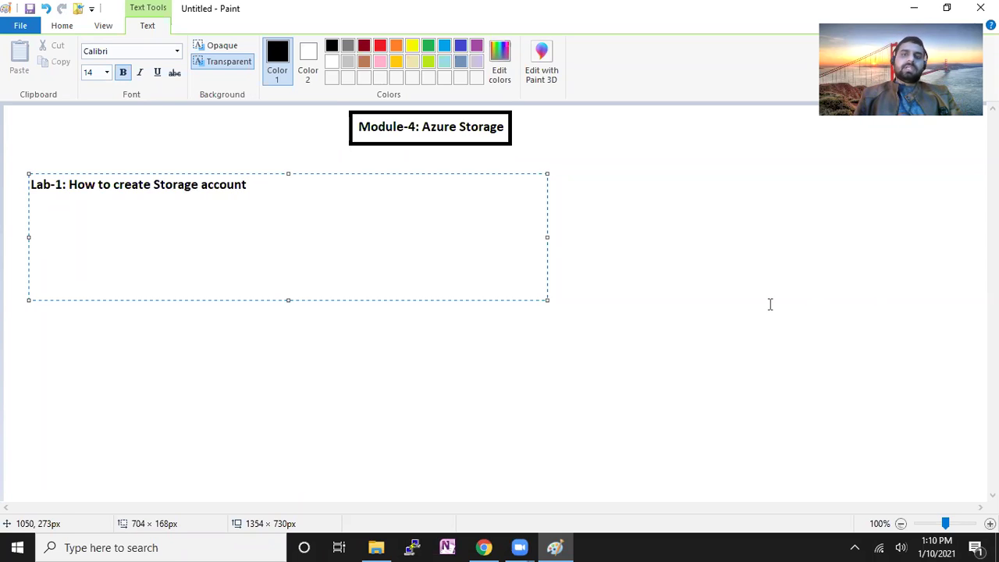
- Add a numbered text list below the Lab-1 heading reading 1. Blob, 2. table, 3. file share, 4. queue
{"action": "left_click", "coordinate": [698, 310]}
{"action": "left_click_drag", "start_coordinate": [29, 201], "coordinate": [348, 409]}
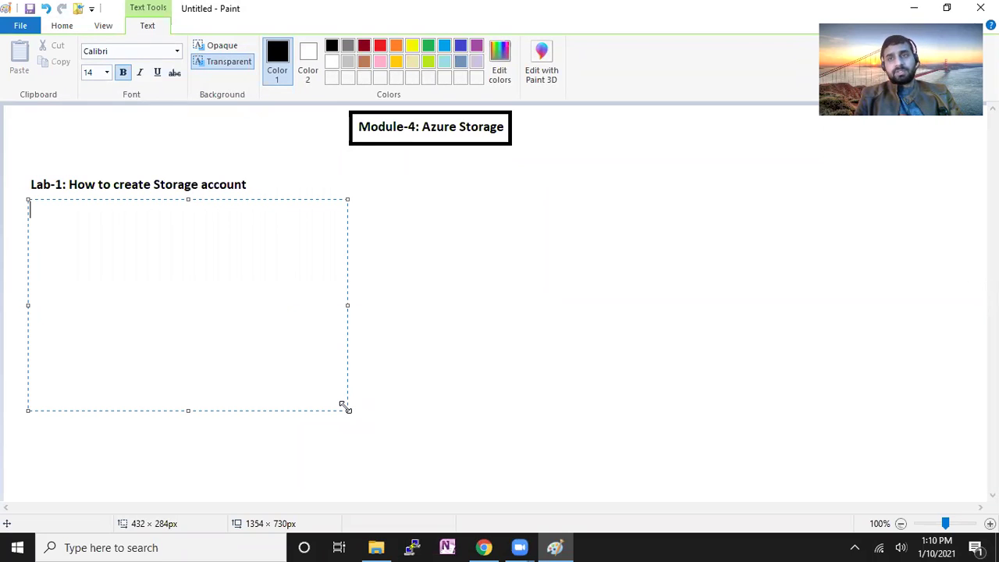
{"action": "type", "text": "1."}
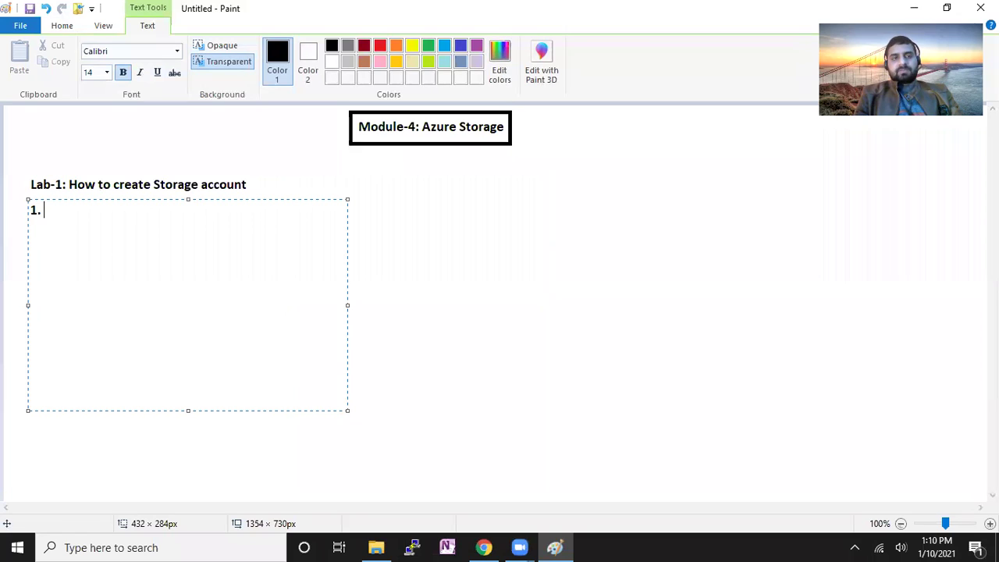
{"action": "type", "text": " Blob"}
{"action": "key", "text": "Return"}
{"action": "type", "text": "2. table"}
{"action": "key", "text": "Return"}
{"action": "type", "text": "3. file share"}
{"action": "key", "text": "Return"}
{"action": "type", "text": "4. queue"}
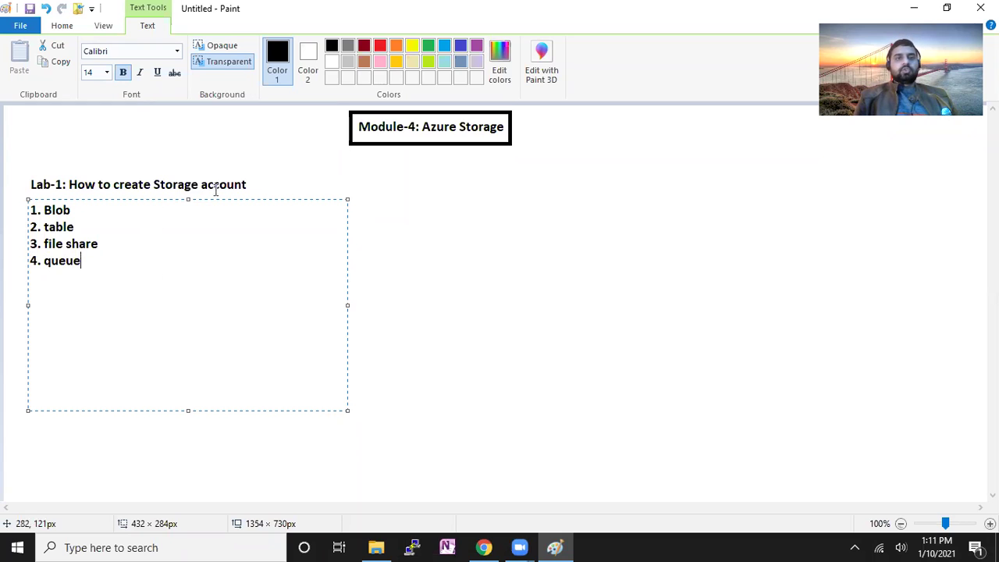
{"action": "left_click", "coordinate": [386, 242]}
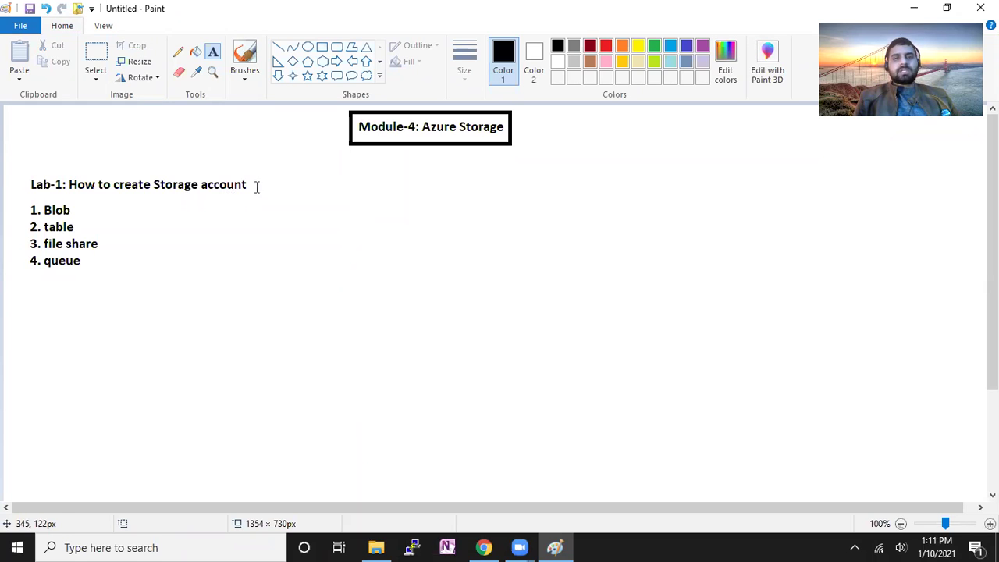
{"action": "left_click_drag", "start_coordinate": [156, 171], "coordinate": [264, 203]}
{"action": "left_click", "coordinate": [247, 248]}
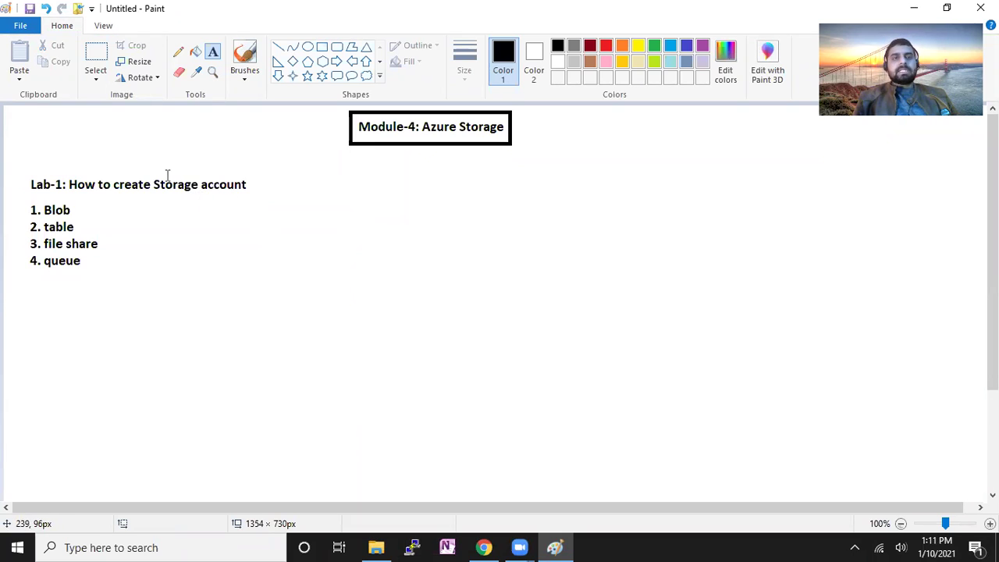
{"action": "left_click_drag", "start_coordinate": [153, 172], "coordinate": [284, 205]}
{"action": "left_click", "coordinate": [292, 258]}
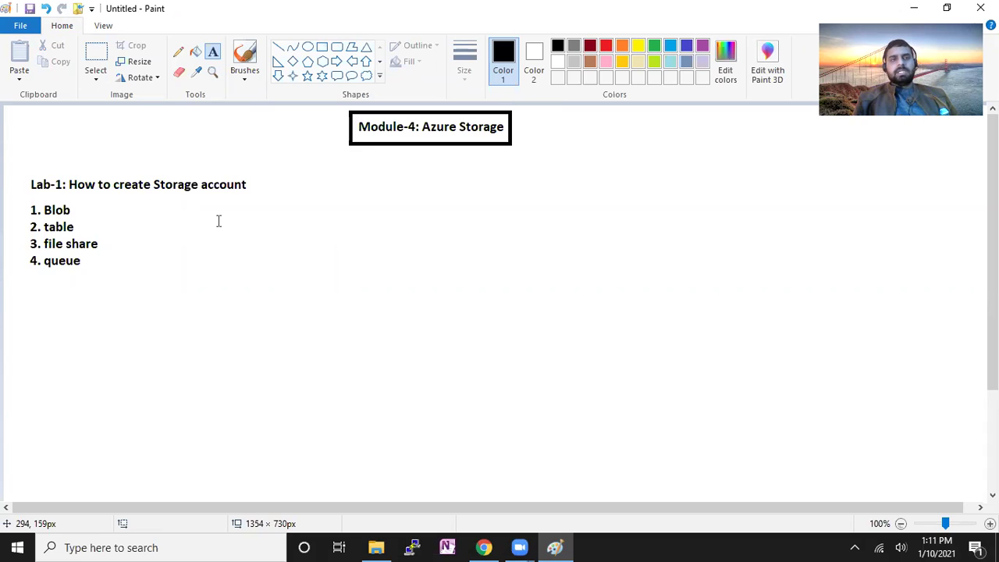
{"action": "left_click_drag", "start_coordinate": [24, 200], "coordinate": [115, 273]}
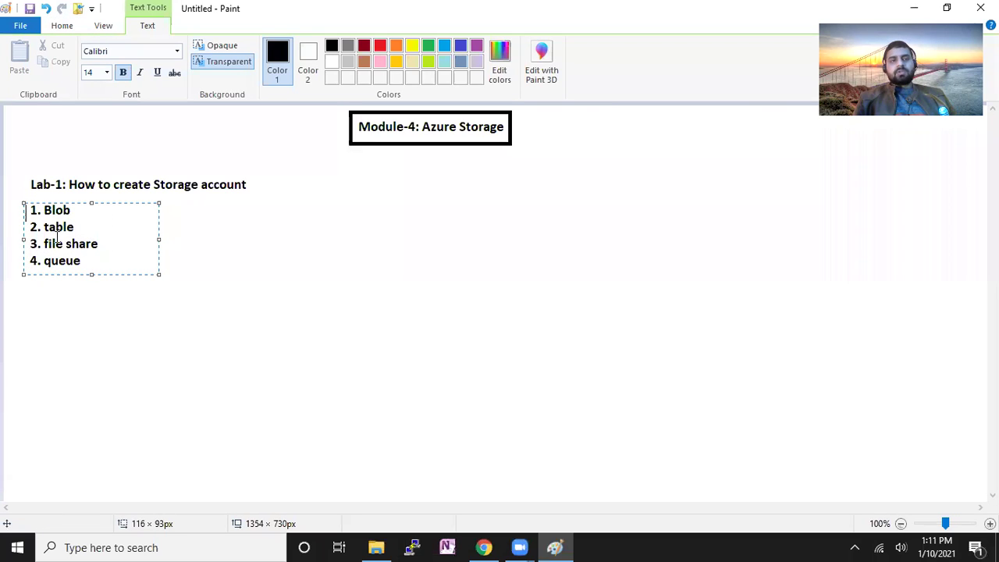
{"action": "left_click", "coordinate": [71, 281]}
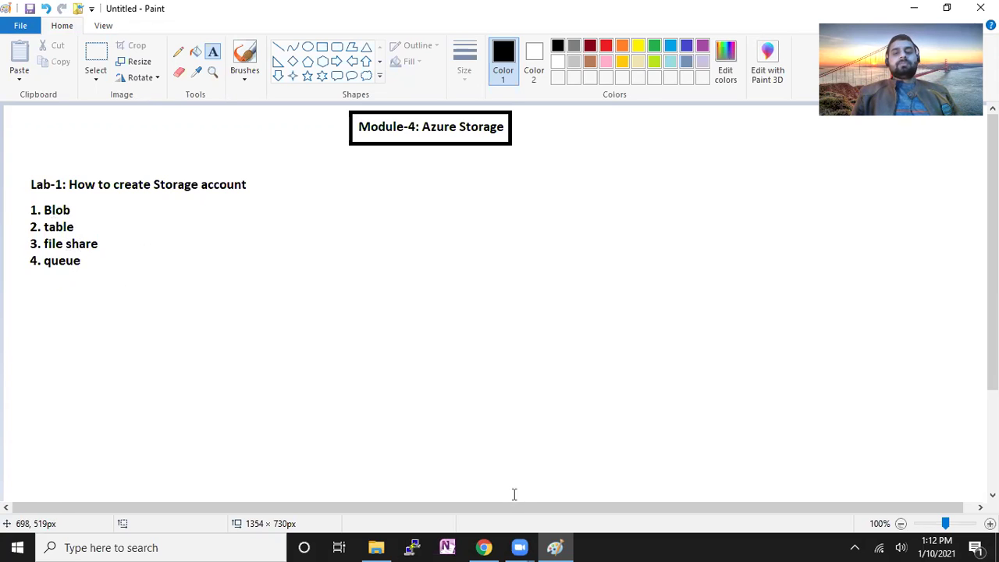
- Switch to the Azure portal in Chrome, search for "storage acco" and open the Storage accounts service
{"action": "left_click", "coordinate": [484, 547]}
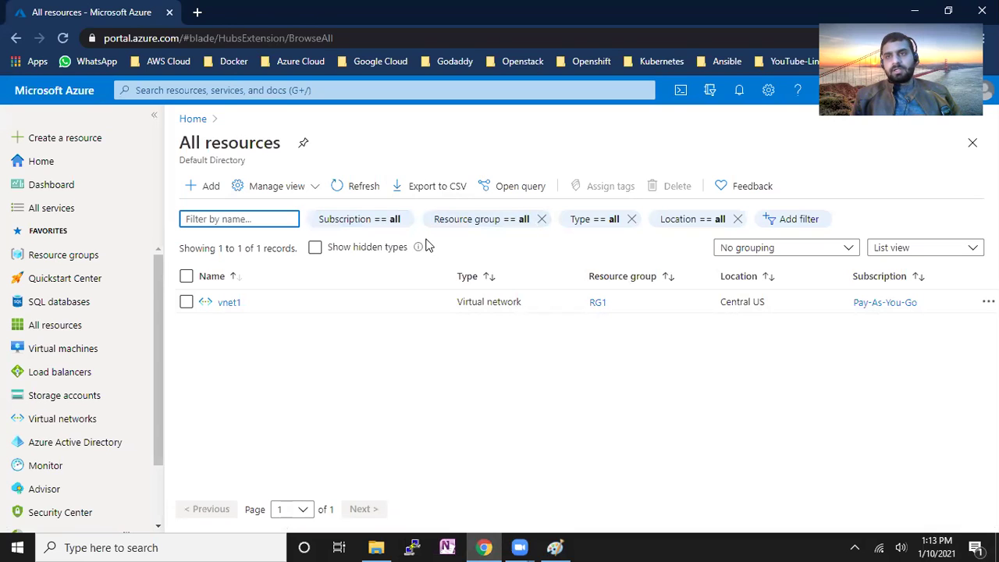
{"action": "left_click", "coordinate": [326, 90]}
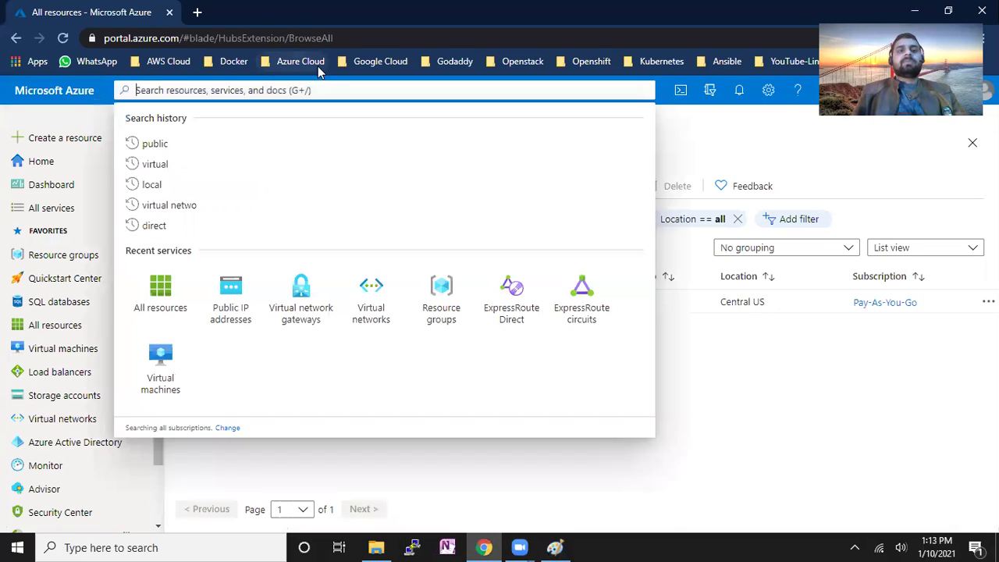
{"action": "type", "text": "storage"}
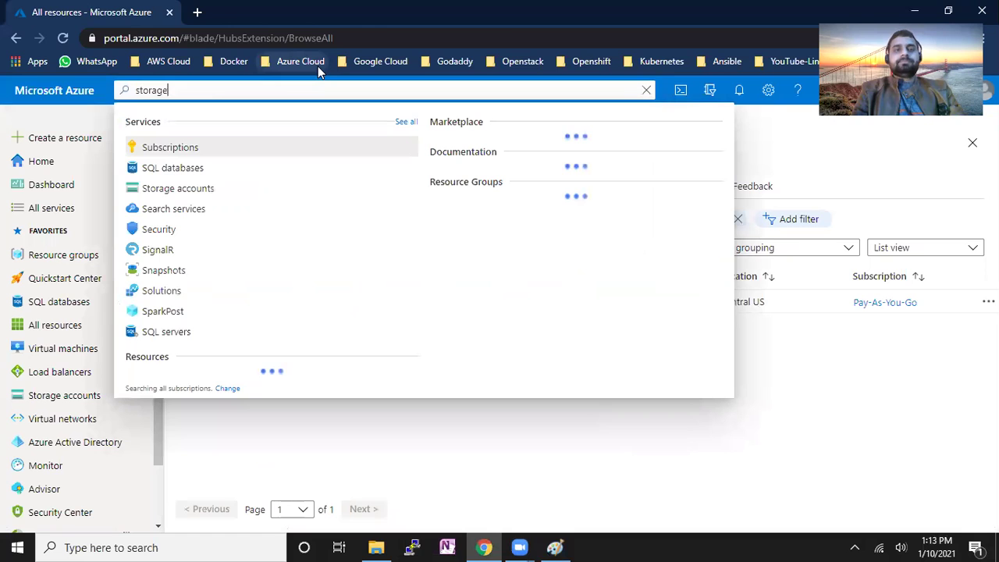
{"action": "type", "text": " acco"}
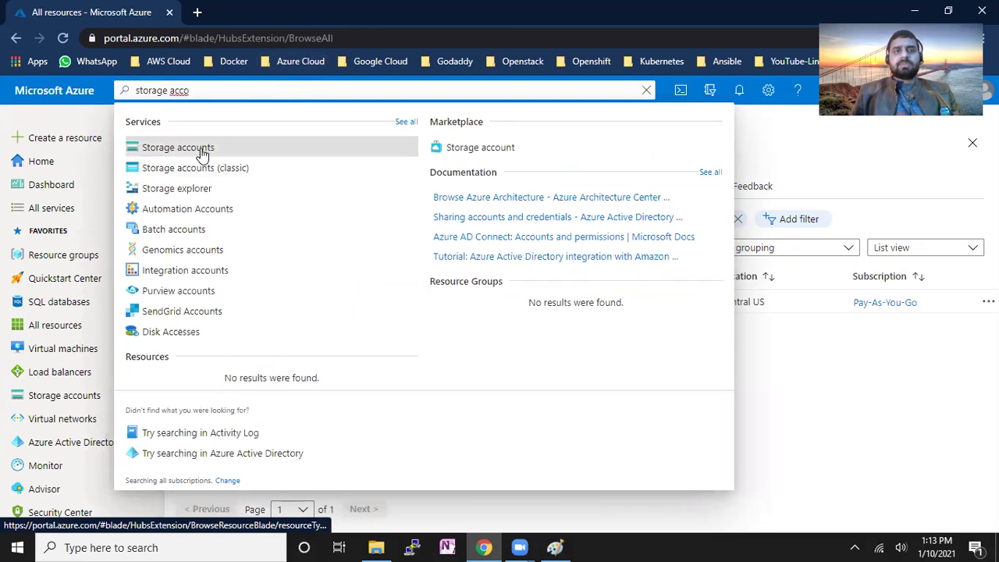
{"action": "left_click", "coordinate": [200, 147]}
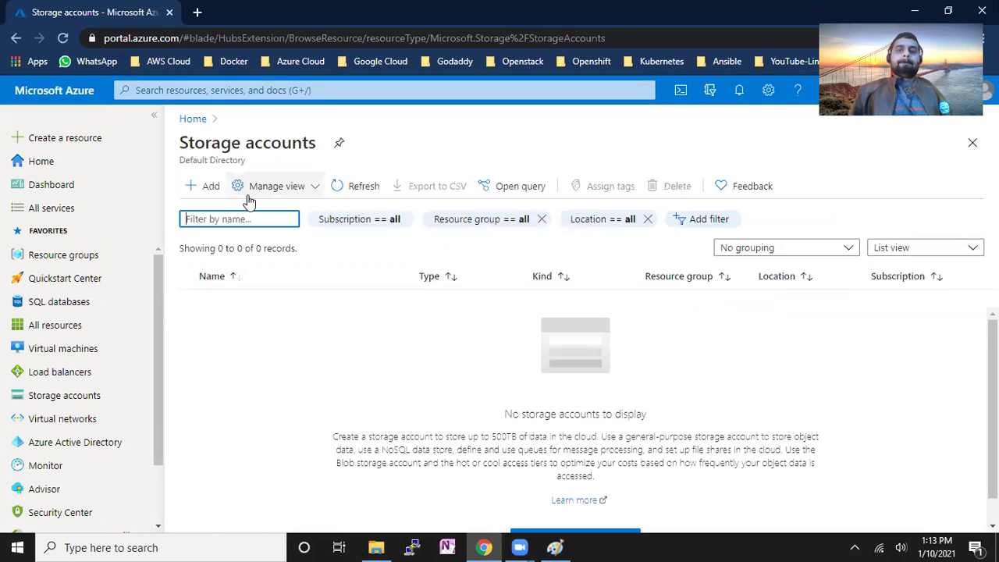
{"action": "scroll", "coordinate": [552, 341], "scroll_direction": "down", "scroll_amount": 1}
{"action": "left_click", "coordinate": [530, 509]}
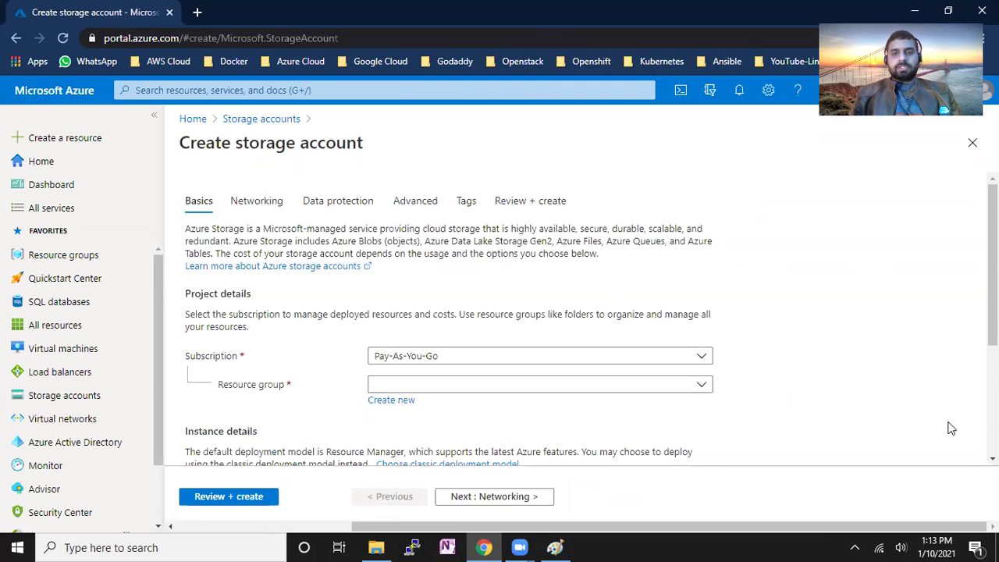
{"action": "scroll", "coordinate": [954, 425], "scroll_direction": "down", "scroll_amount": 2}
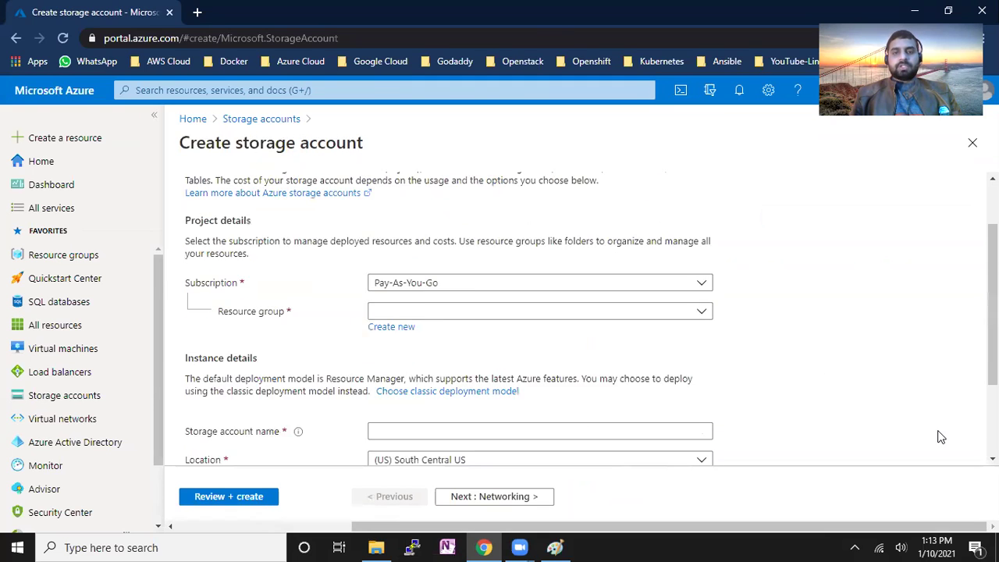
{"action": "left_click", "coordinate": [971, 143]}
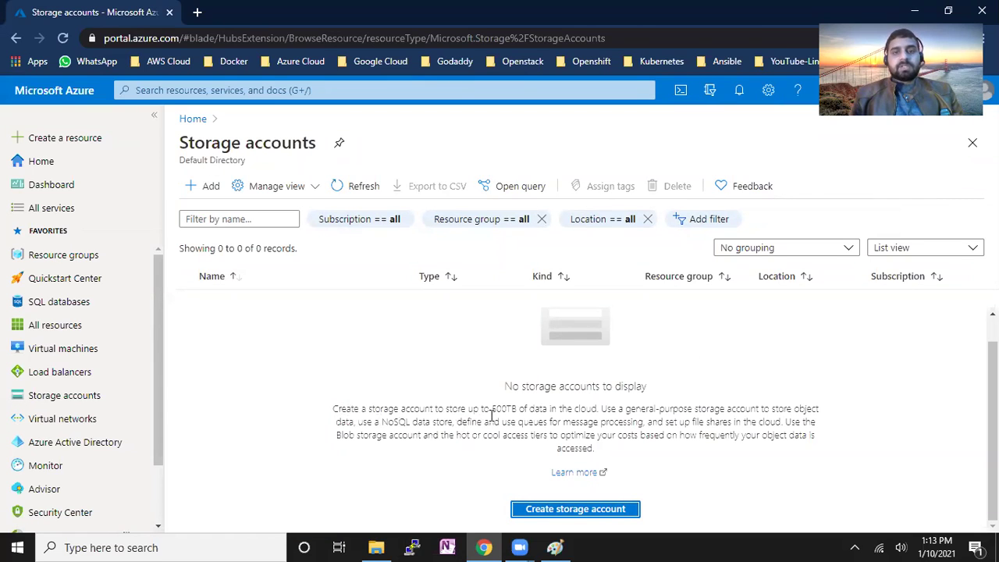
{"action": "left_click_drag", "start_coordinate": [492, 411], "coordinate": [515, 421]}
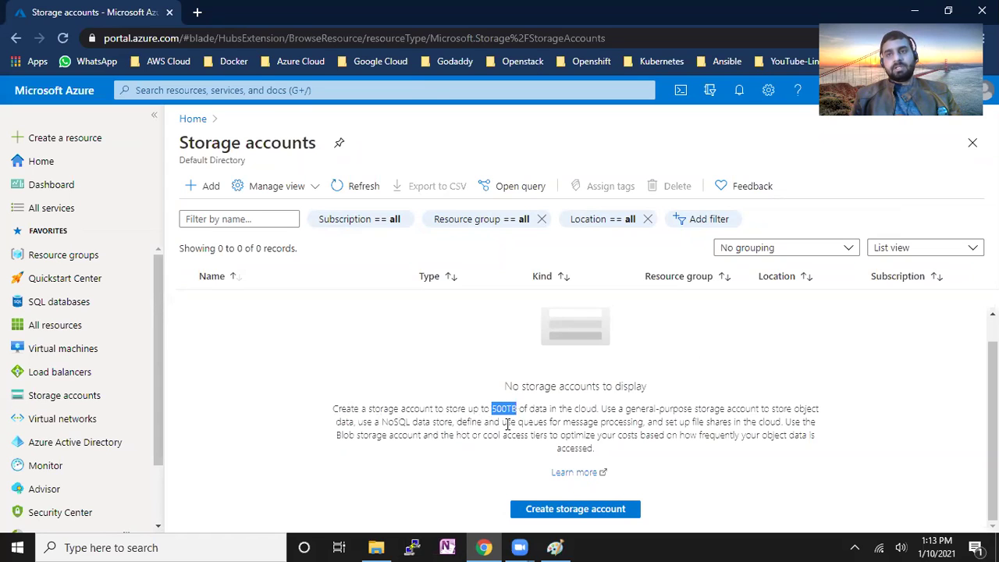
{"action": "left_click", "coordinate": [554, 547]}
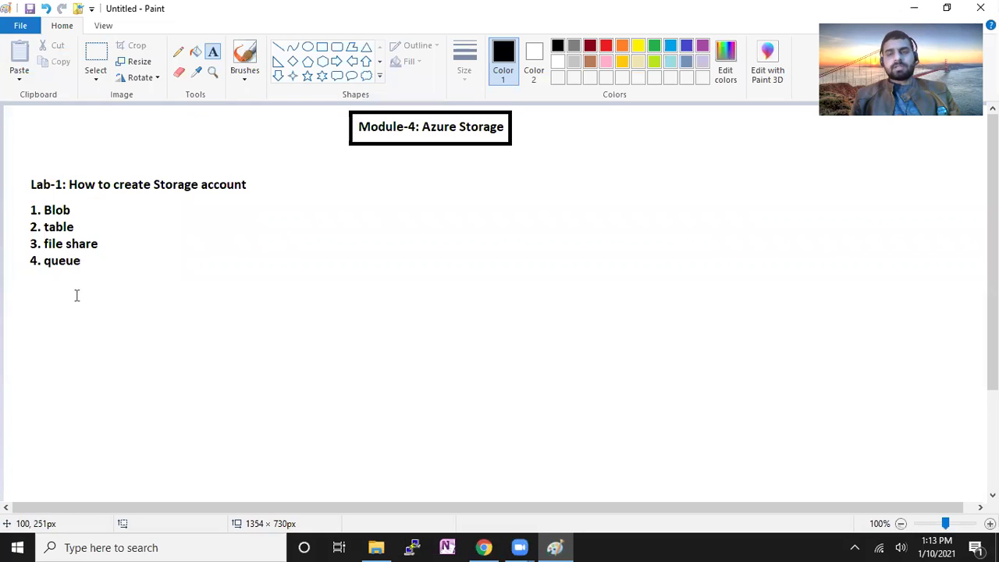
{"action": "left_click", "coordinate": [487, 546]}
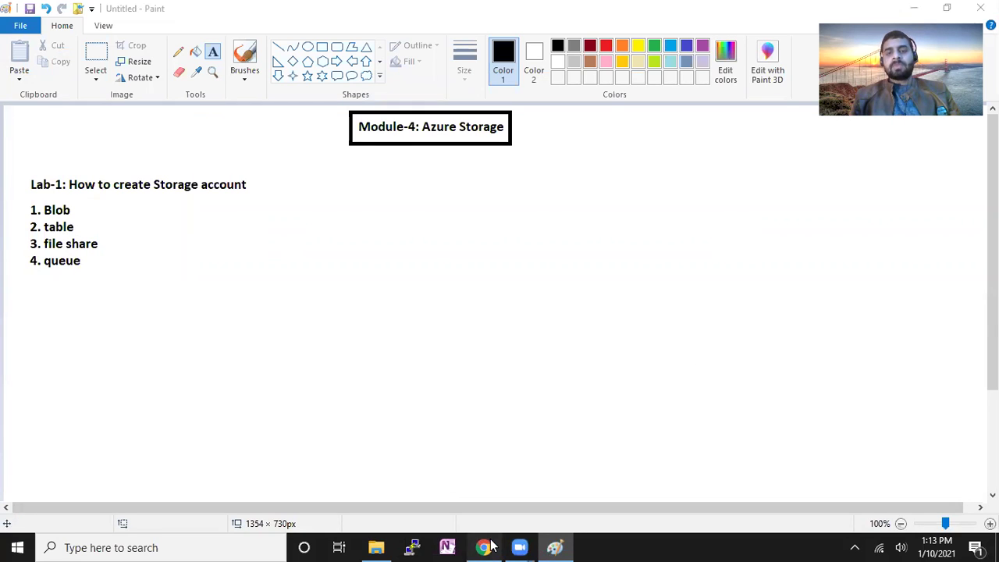
{"action": "left_click_drag", "start_coordinate": [492, 408], "coordinate": [517, 408]}
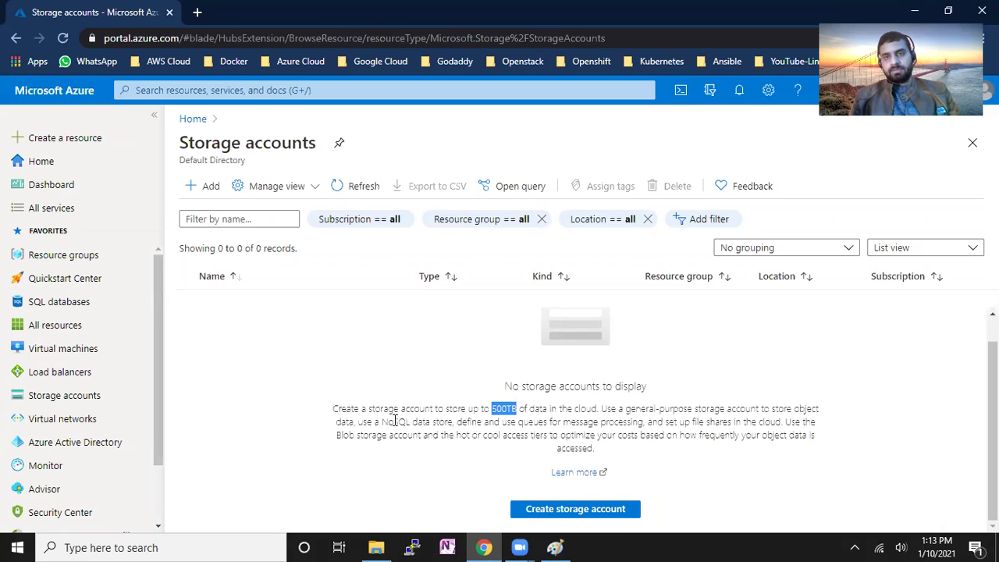
- Start creating a storage account and assign it to the resource group RG1
{"action": "left_click", "coordinate": [551, 509]}
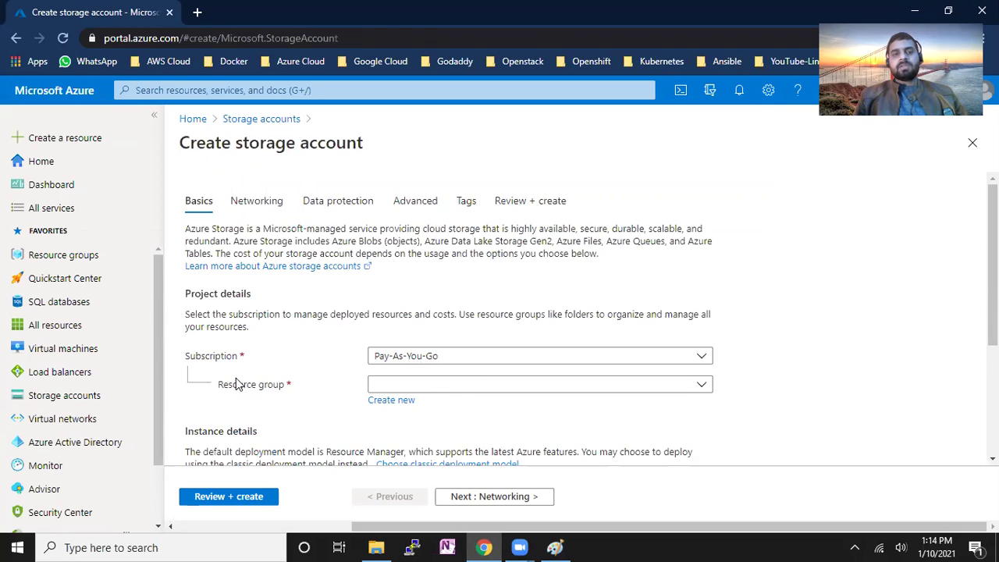
{"action": "left_click", "coordinate": [419, 384]}
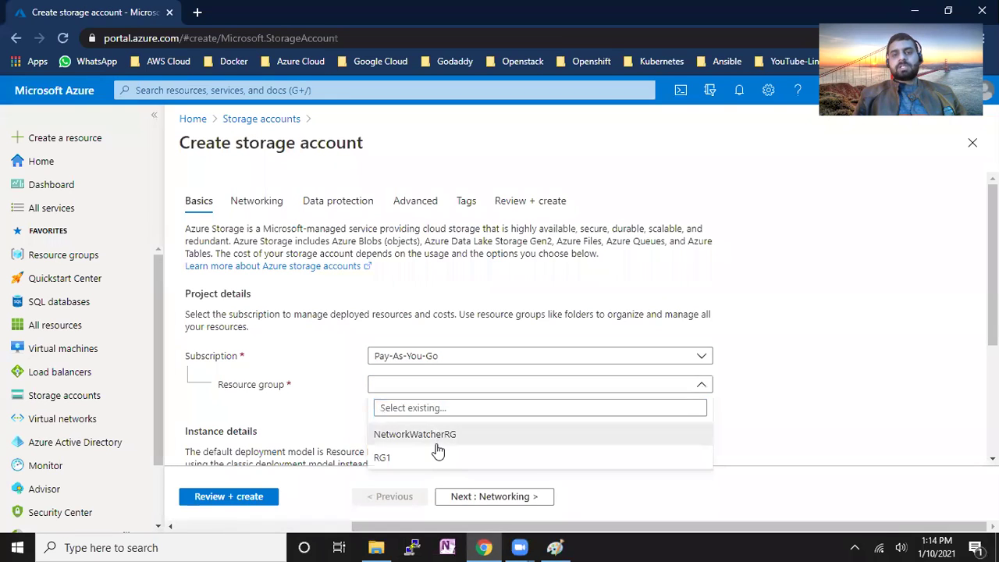
{"action": "left_click", "coordinate": [436, 437]}
{"action": "left_click", "coordinate": [425, 383]}
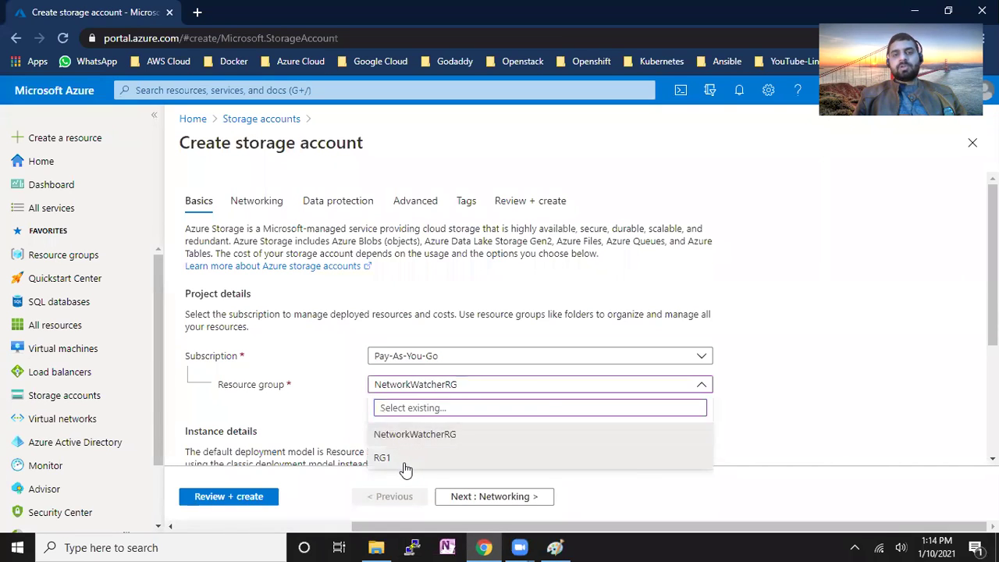
{"action": "left_click", "coordinate": [403, 462]}
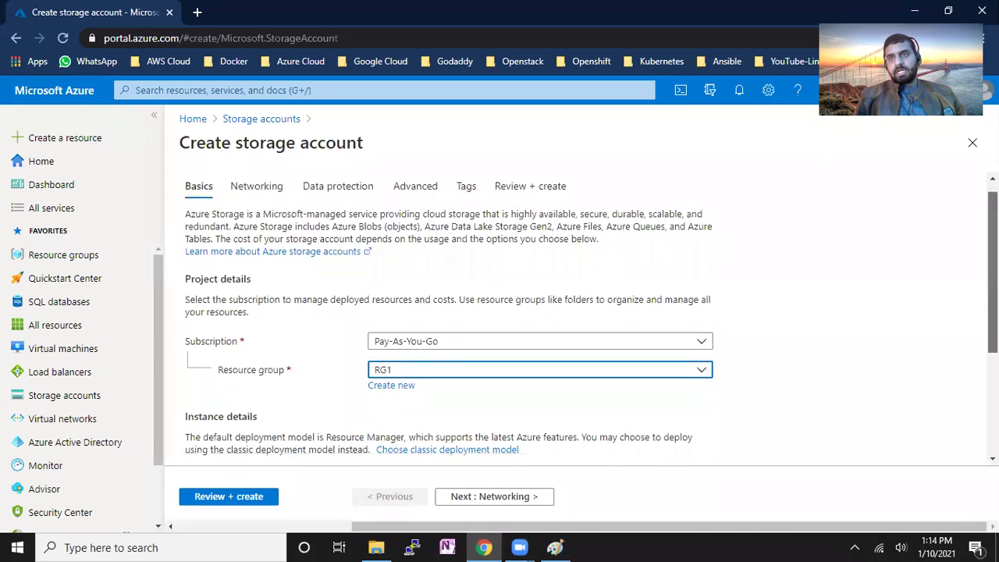
- Name the storage account krnetwork in the instance details
{"action": "scroll", "coordinate": [954, 387], "scroll_direction": "down", "scroll_amount": 2}
{"action": "scroll", "coordinate": [965, 445], "scroll_direction": "down", "scroll_amount": 1}
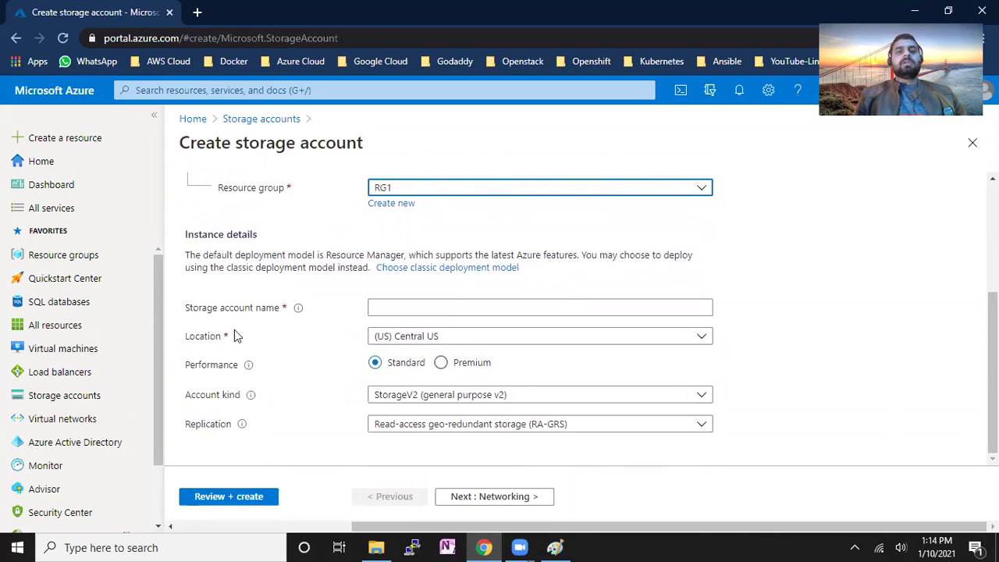
{"action": "left_click_drag", "start_coordinate": [190, 311], "coordinate": [279, 315]}
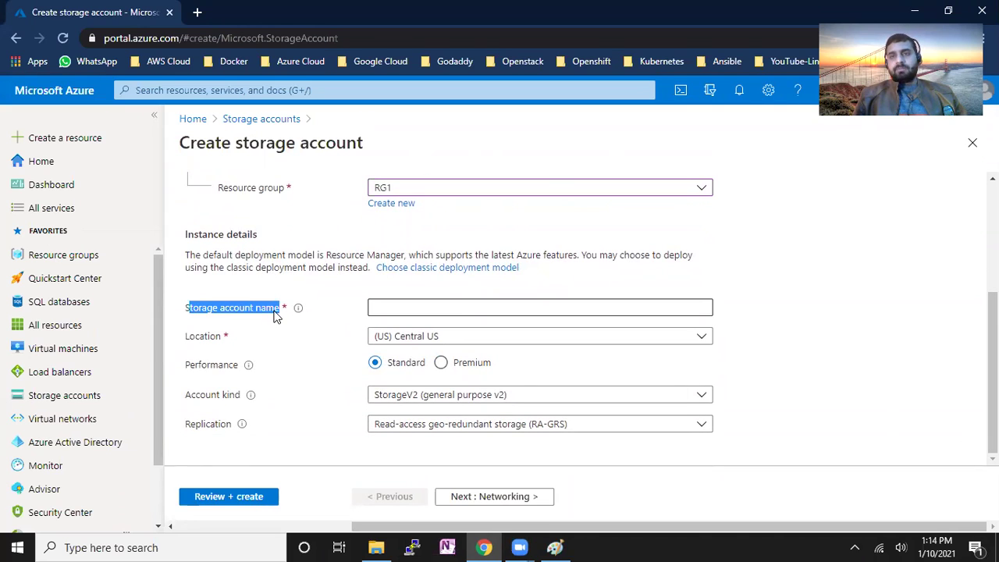
{"action": "left_click", "coordinate": [413, 307]}
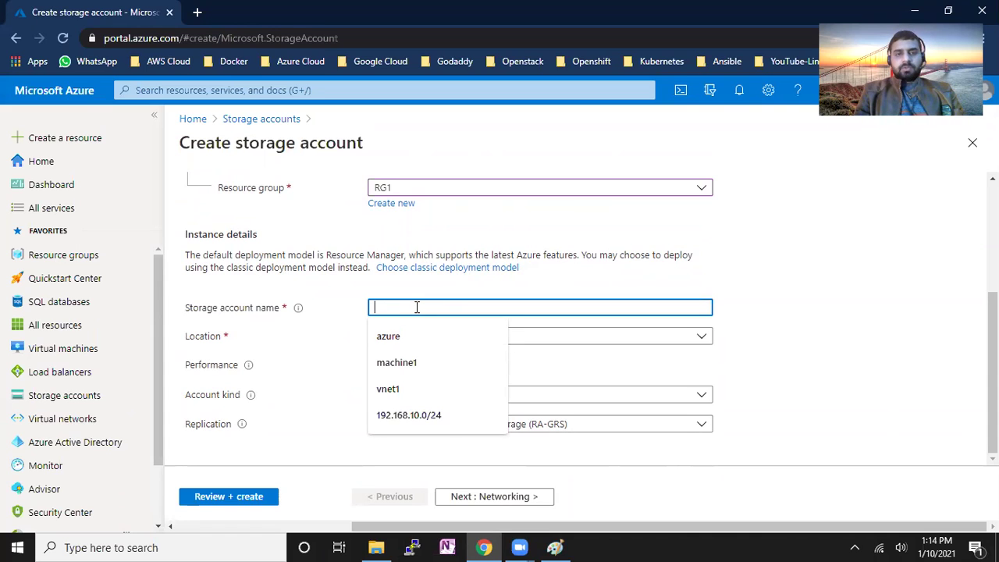
{"action": "type", "text": "krnetwork"}
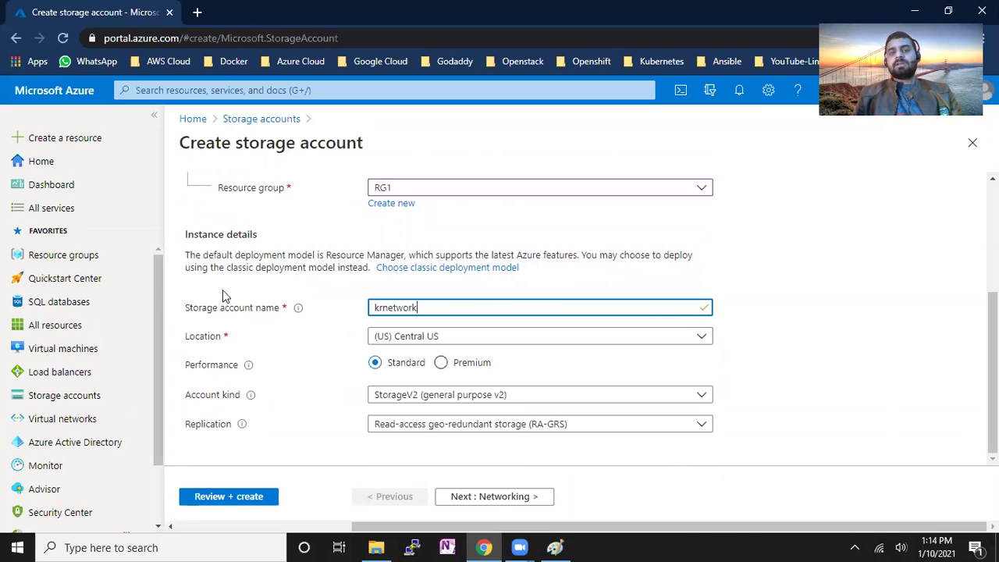
{"action": "mouse_move", "coordinate": [297, 309]}
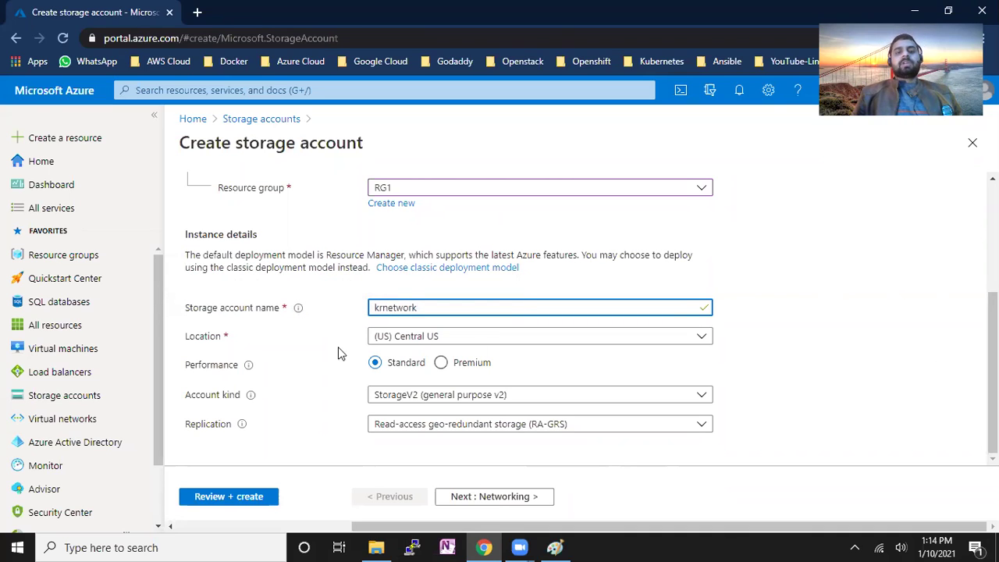
- Set the storage account's performance to Premium and its account kind to FileStorage
{"action": "mouse_move", "coordinate": [248, 366]}
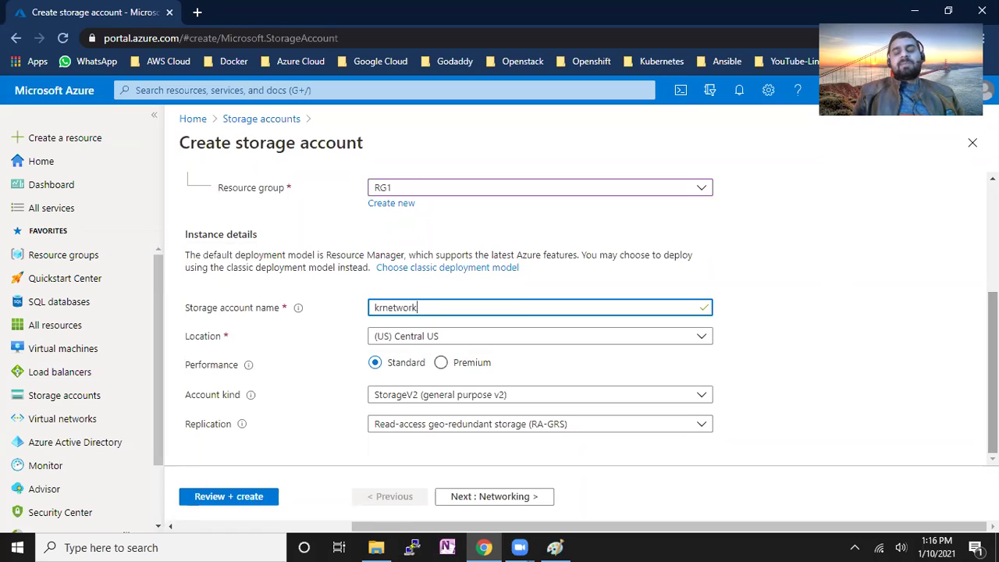
{"action": "left_click", "coordinate": [442, 397]}
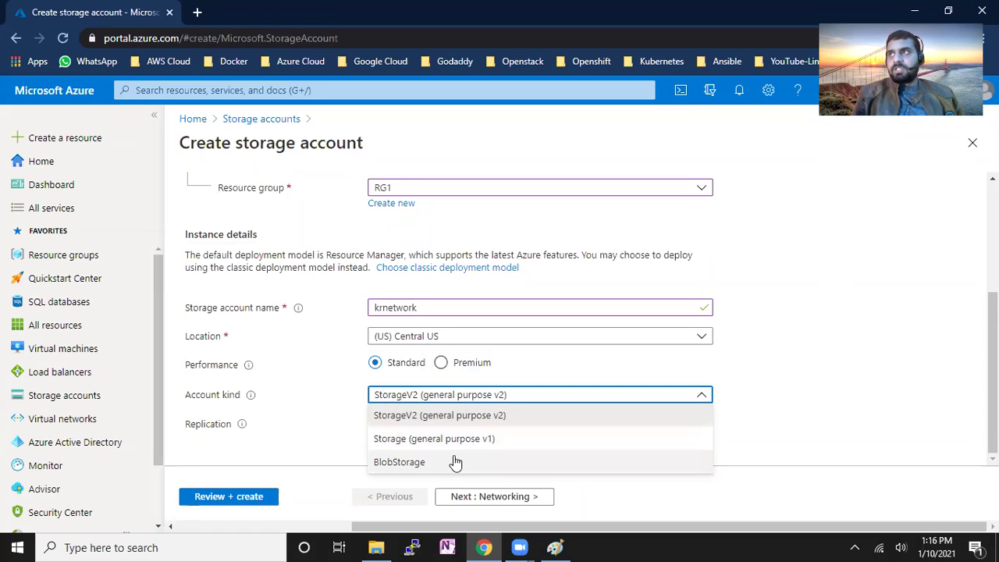
{"action": "left_click", "coordinate": [745, 389]}
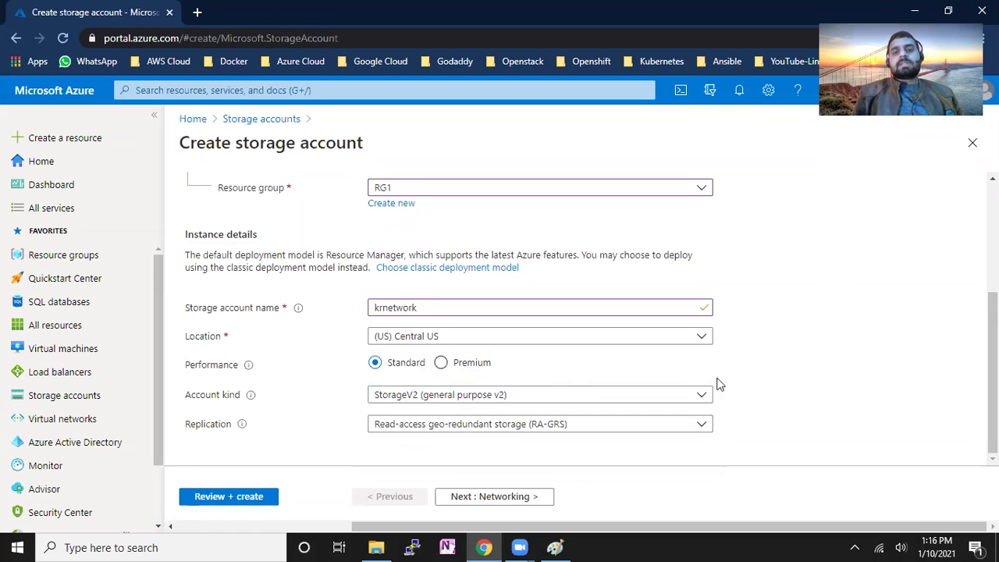
{"action": "left_click", "coordinate": [442, 363]}
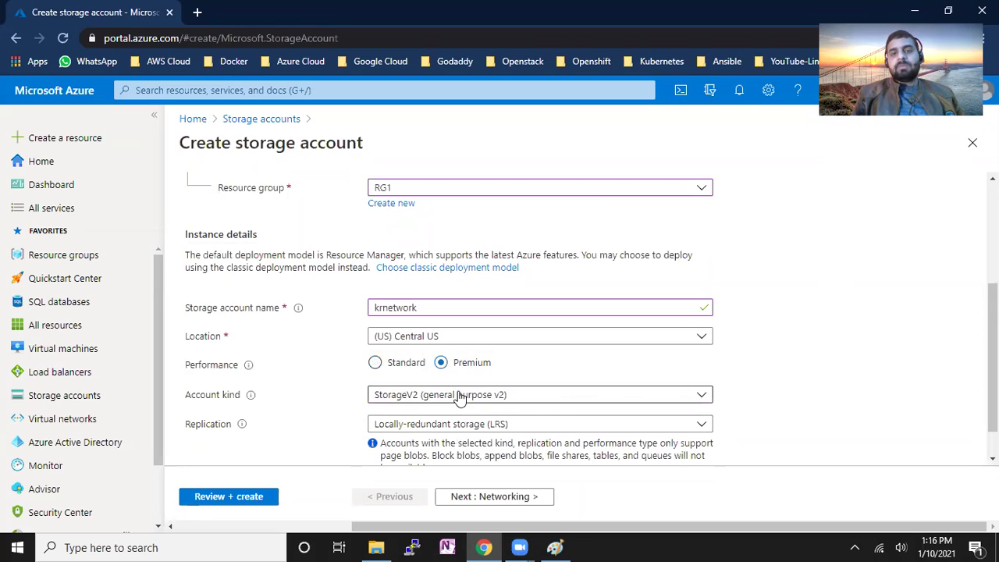
{"action": "left_click", "coordinate": [458, 394]}
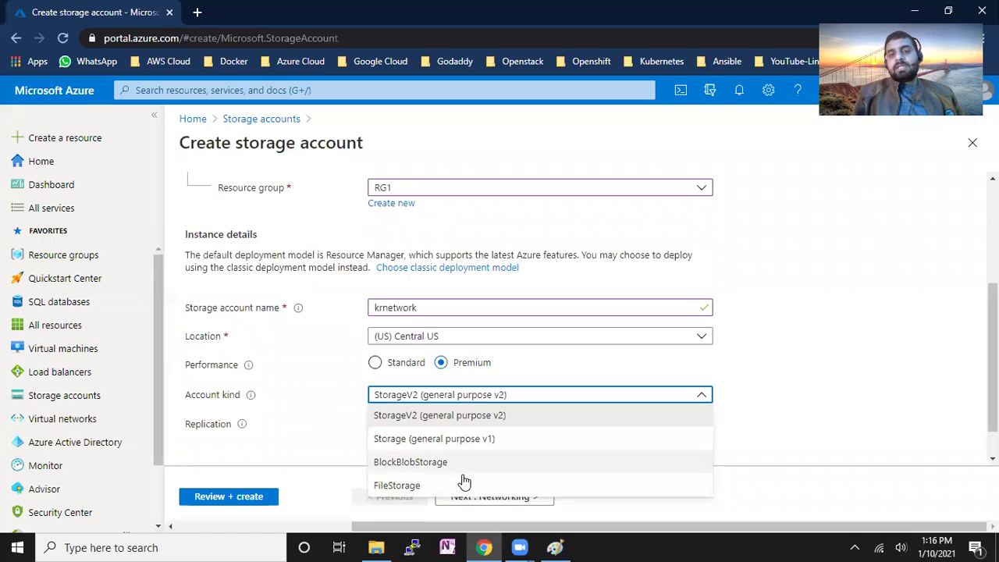
{"action": "left_click", "coordinate": [408, 487]}
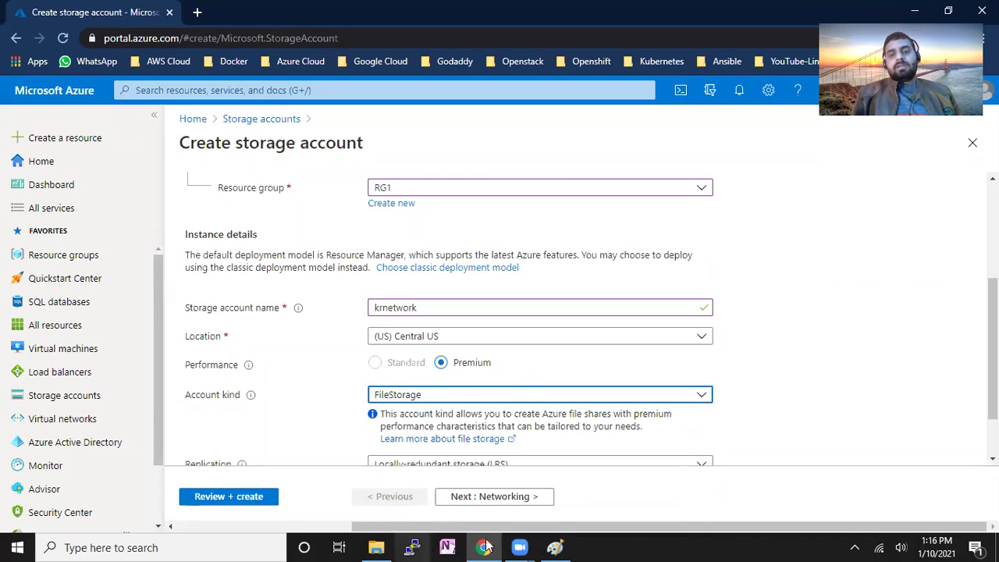
- Switch to Paint and write "standard: standard: HDD" in a text box below the list of storage types
{"action": "left_click", "coordinate": [555, 547]}
{"action": "left_click_drag", "start_coordinate": [101, 237], "coordinate": [353, 293]}
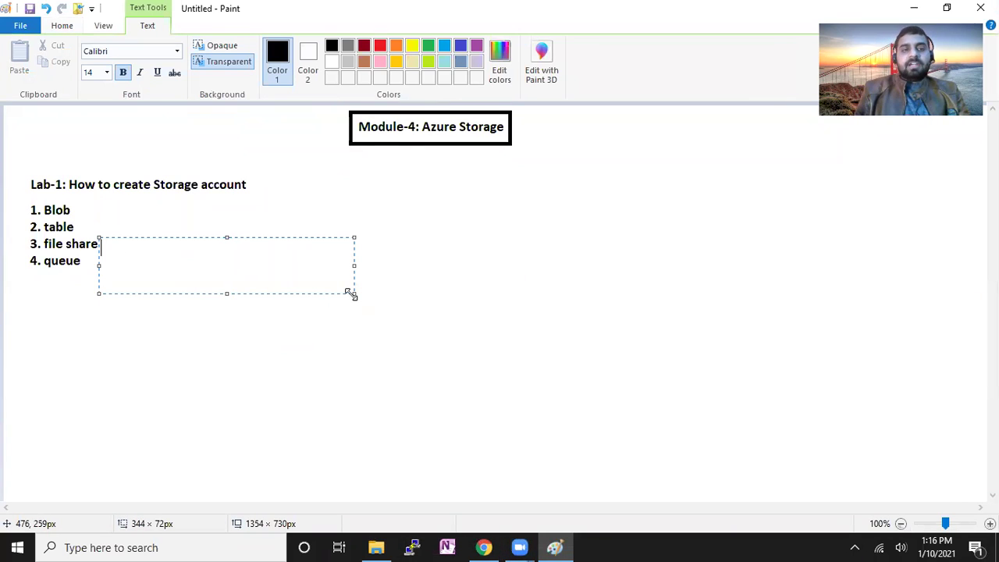
{"action": "left_click", "coordinate": [306, 348]}
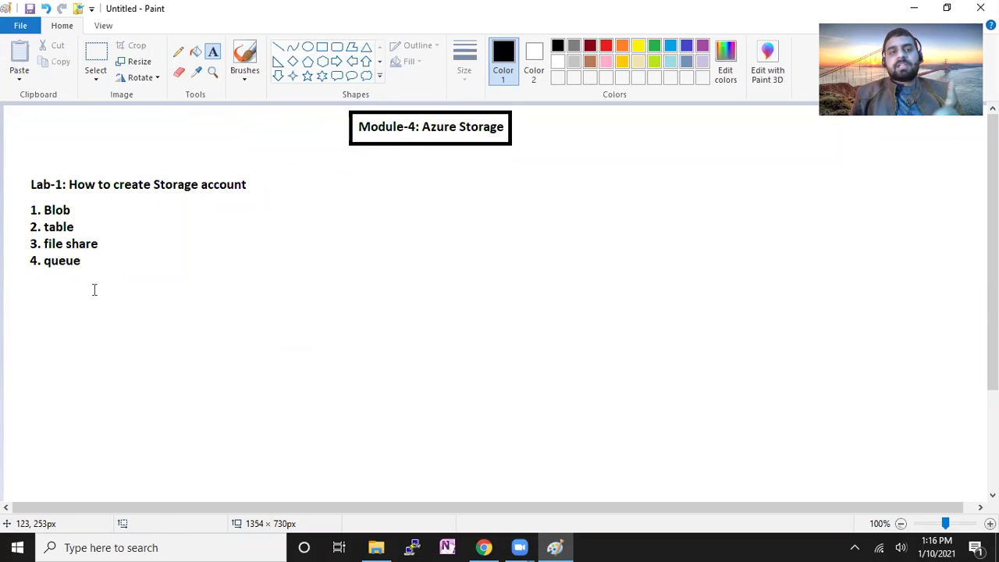
{"action": "left_click_drag", "start_coordinate": [92, 288], "coordinate": [380, 387]}
{"action": "type", "text": "standrd"}
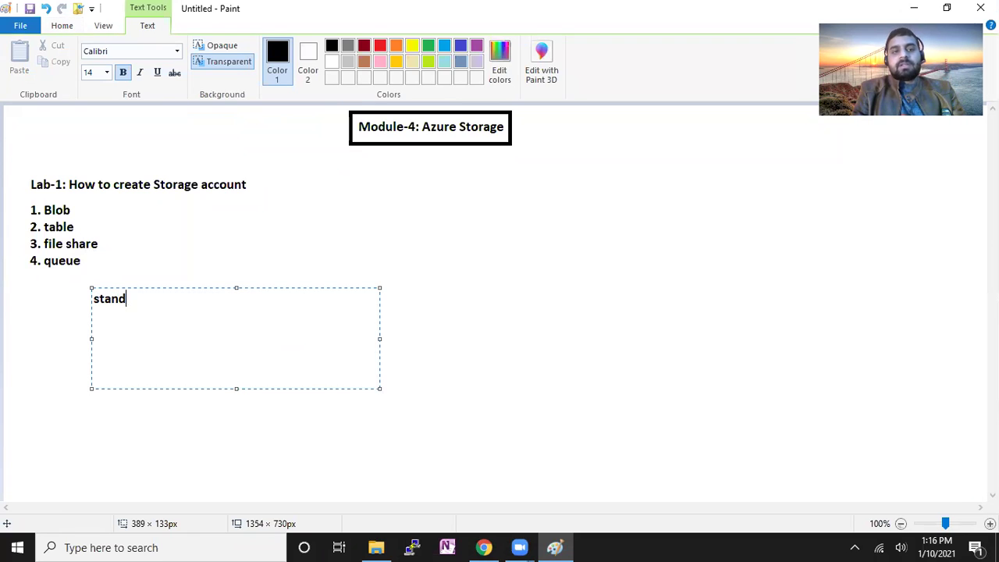
{"action": "key", "text": "BackSpace"}
{"action": "key", "text": "BackSpace"}
{"action": "key", "text": "BackSpace"}
{"action": "type", "text": "dard:"}
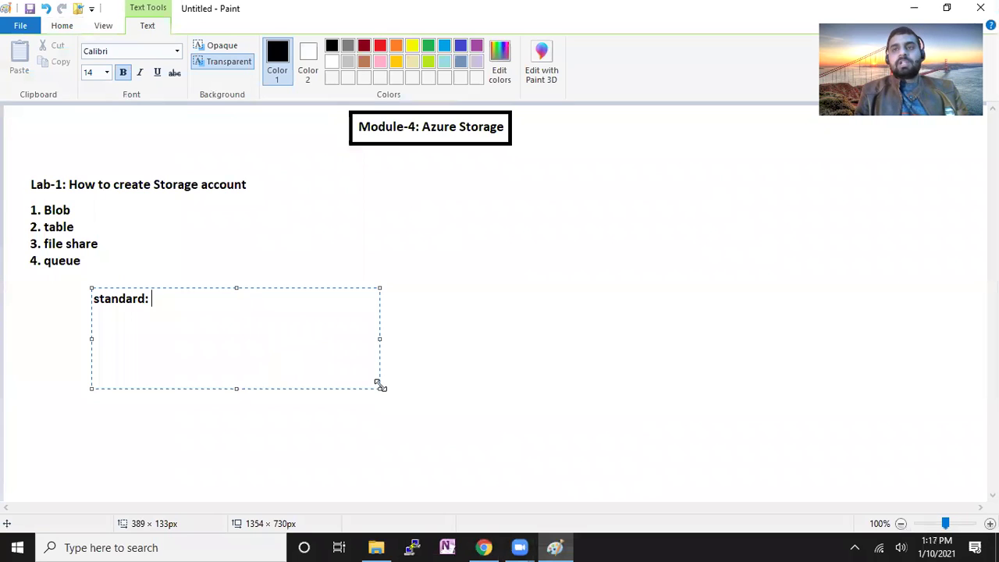
{"action": "type", "text": " stan"}
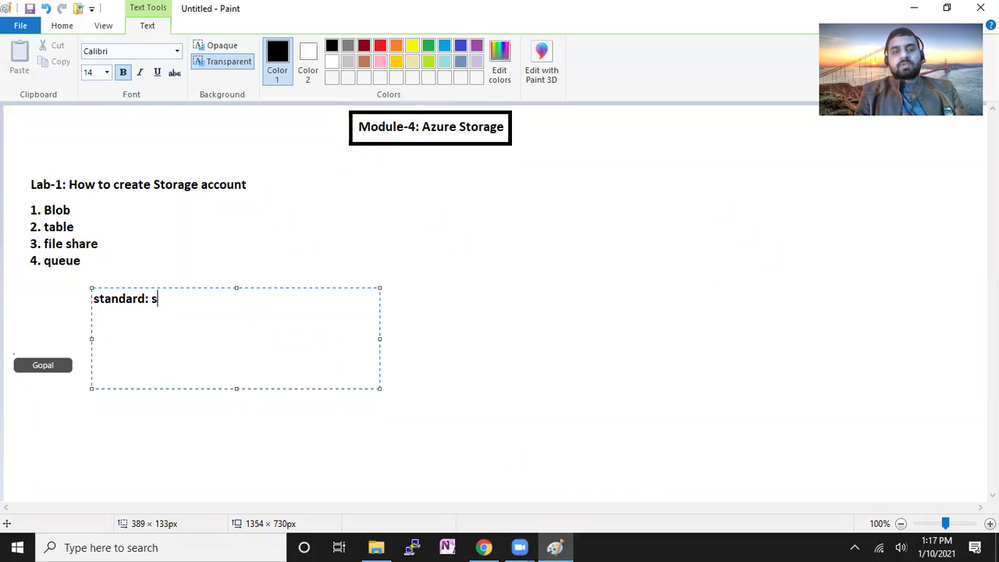
{"action": "type", "text": "dard"}
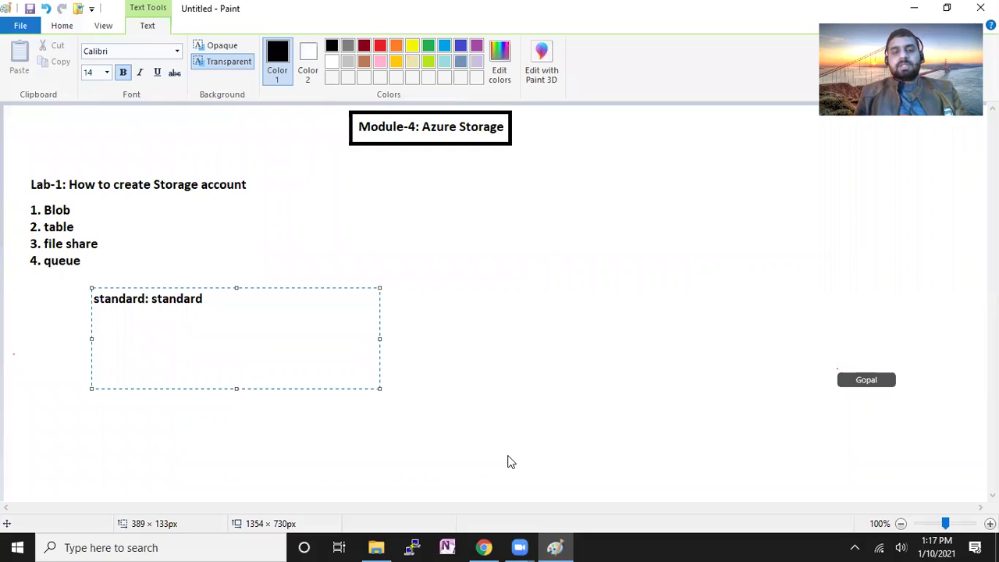
{"action": "type", "text": ": HDD"}
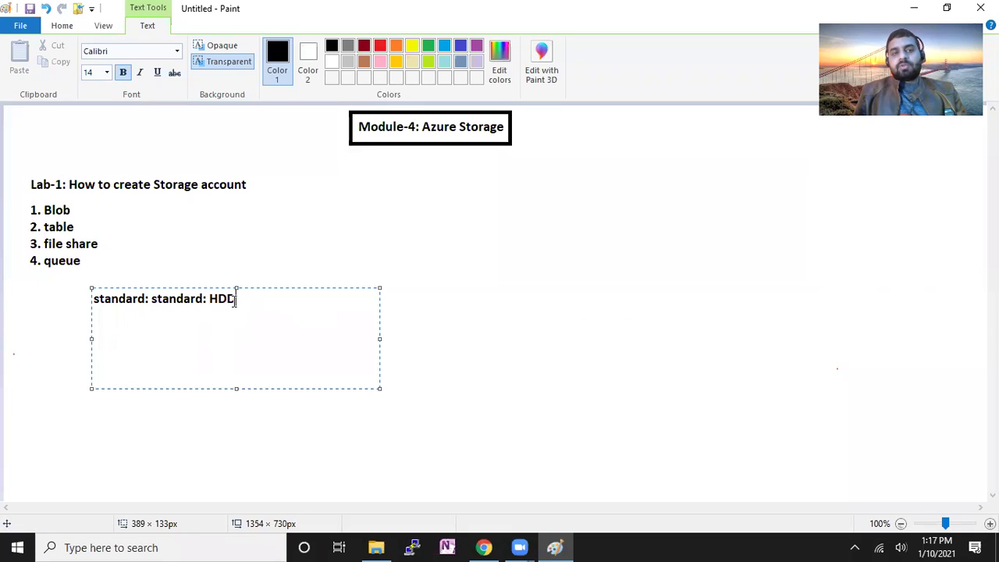
{"action": "left_click_drag", "start_coordinate": [234, 302], "coordinate": [105, 298]}
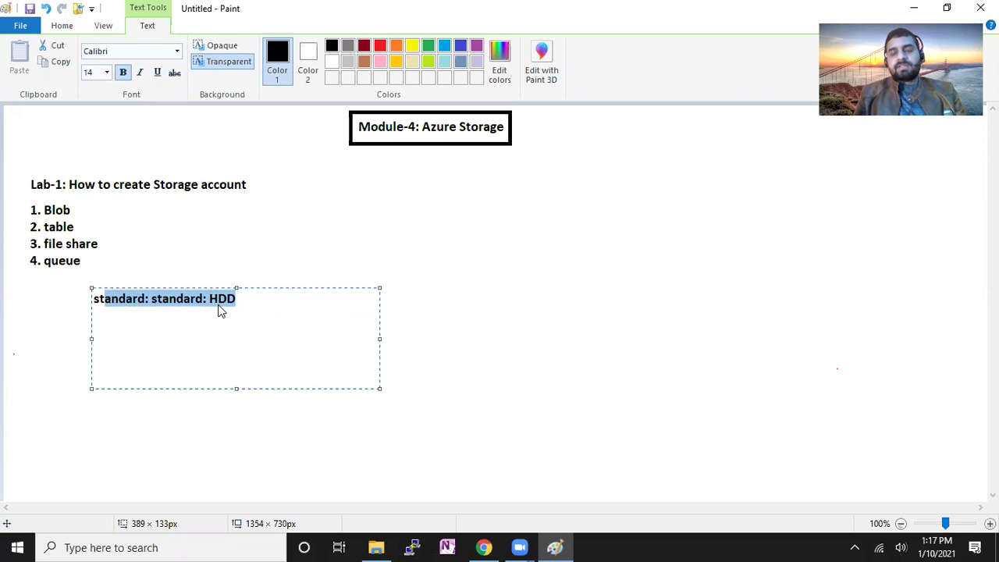
{"action": "left_click", "coordinate": [281, 310]}
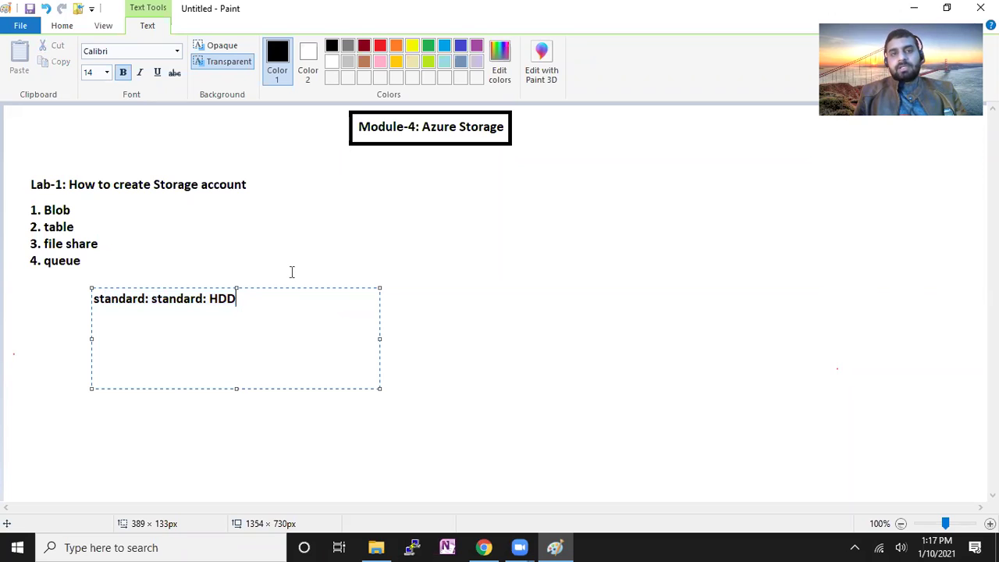
- Write "premium: SSD" beside the storage type list and glance at the storage account form in Chrome
{"action": "left_click_drag", "start_coordinate": [252, 205], "coordinate": [428, 252]}
{"action": "type", "text": "premium: SSD"}
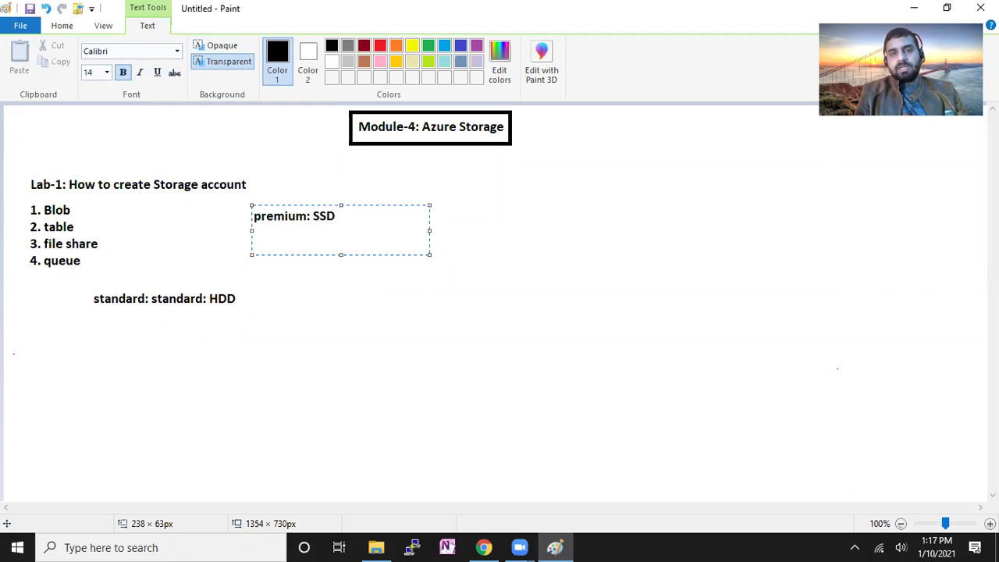
{"action": "key", "text": "alt+Tab"}
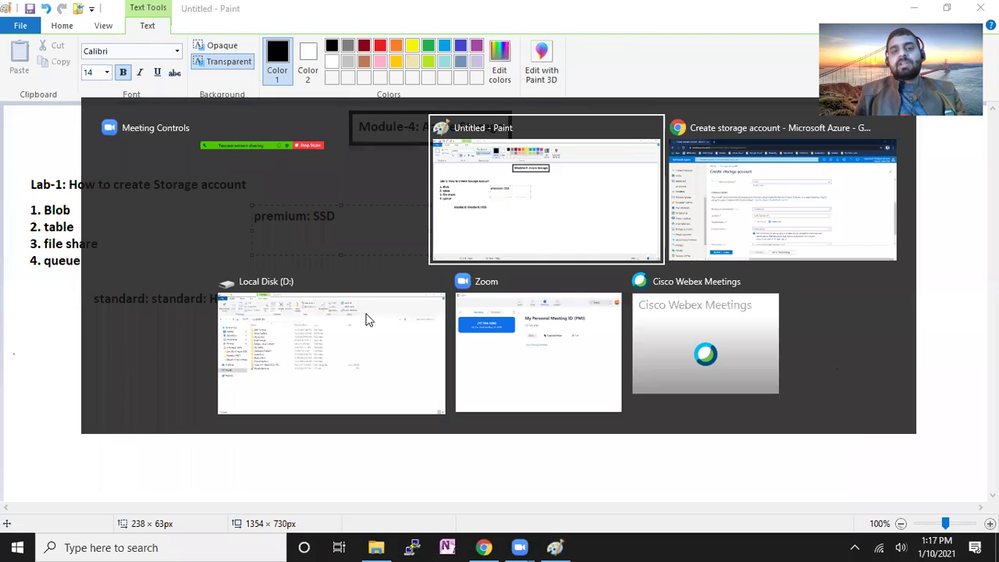
{"action": "key", "text": "alt+Tab"}
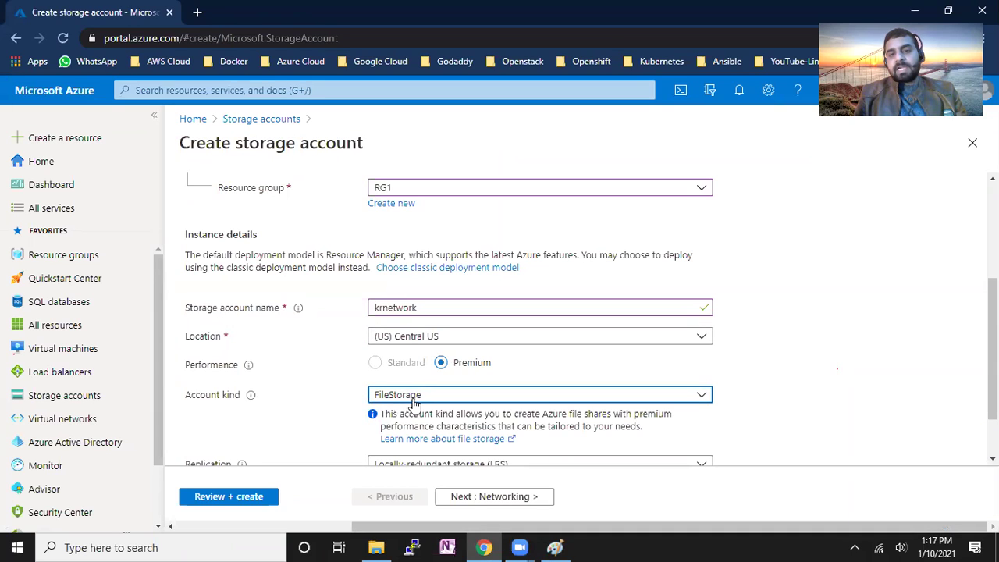
{"action": "left_click", "coordinate": [555, 547]}
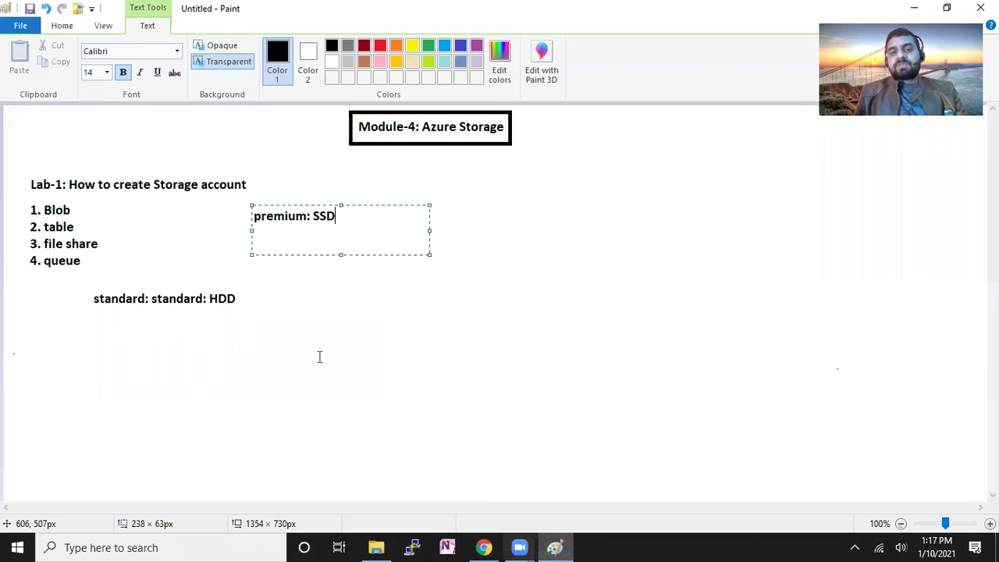
- Draw thin pencil ticks beside Blob, table, file share and queue, plus a cross below the list
{"action": "left_click", "coordinate": [64, 27]}
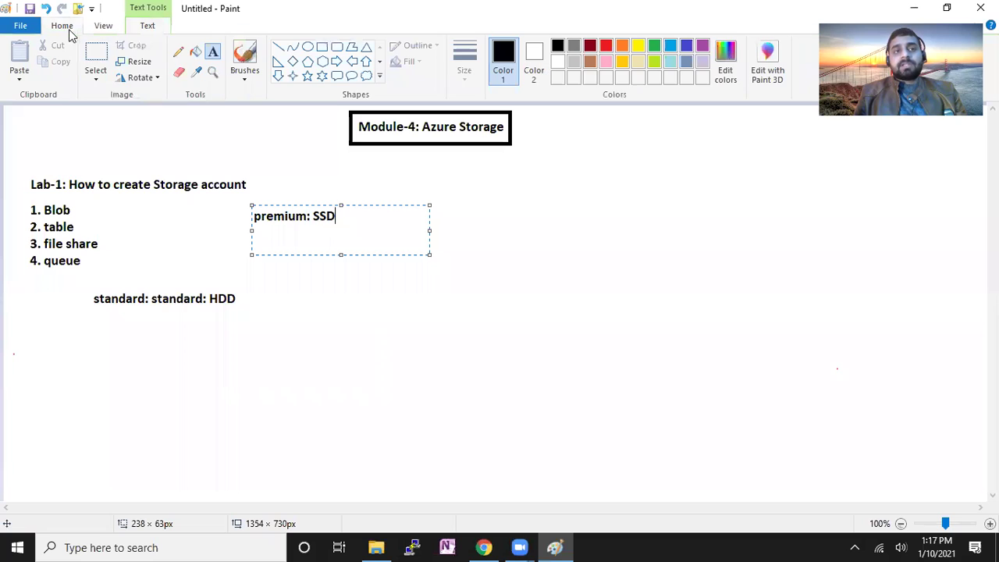
{"action": "left_click", "coordinate": [178, 51]}
{"action": "left_click_drag", "start_coordinate": [75, 205], "coordinate": [96, 185]}
{"action": "mouse_move", "coordinate": [83, 225]}
{"action": "left_mouse_down"}
{"action": "mouse_move", "coordinate": [89, 234]}
{"action": "mouse_move", "coordinate": [109, 209]}
{"action": "left_mouse_up"}
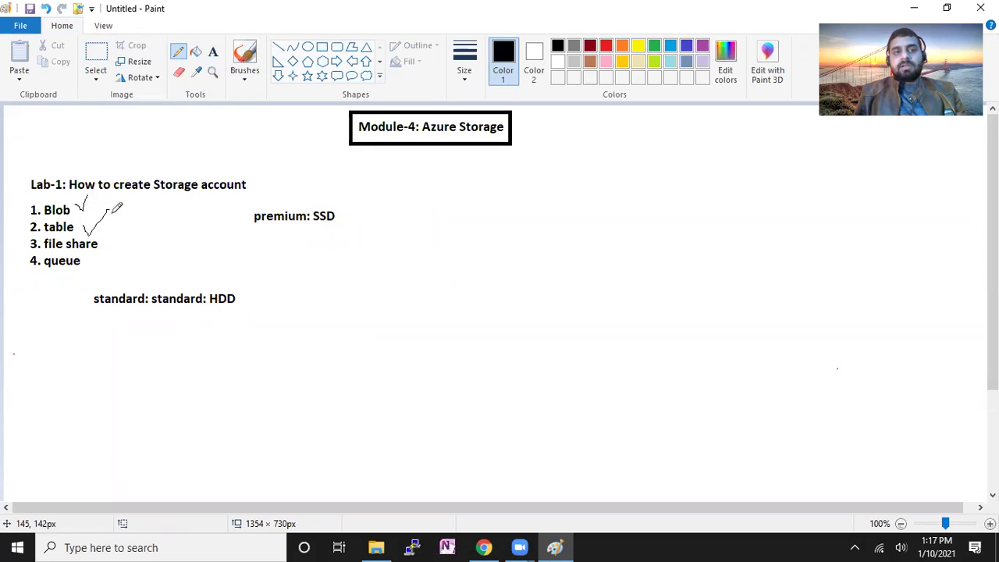
{"action": "left_click_drag", "start_coordinate": [92, 258], "coordinate": [115, 253]}
{"action": "mouse_move", "coordinate": [69, 274]}
{"action": "left_mouse_down"}
{"action": "mouse_move", "coordinate": [49, 297]}
{"action": "mouse_move", "coordinate": [72, 288]}
{"action": "left_mouse_up"}
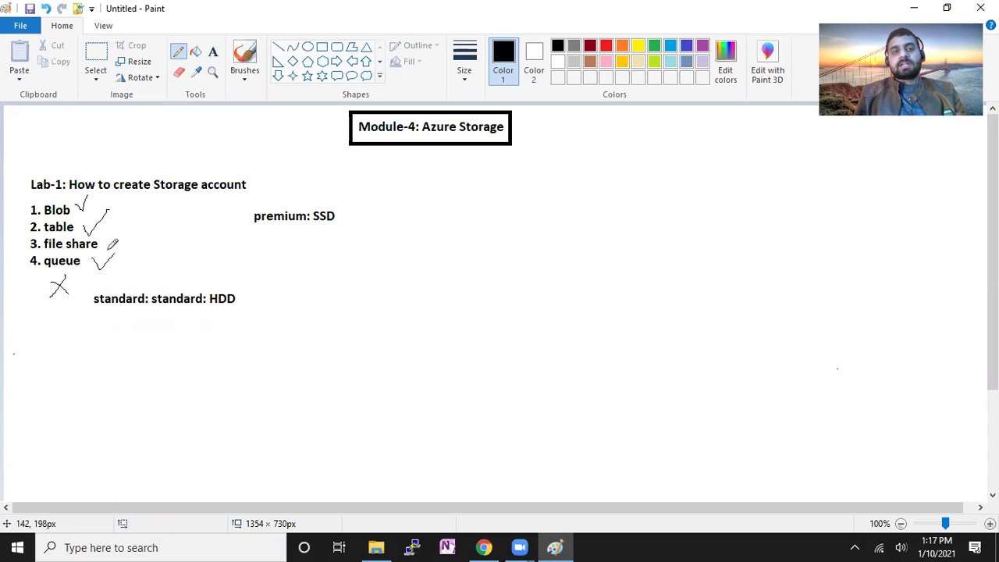
{"action": "left_click_drag", "start_coordinate": [104, 245], "coordinate": [123, 231]}
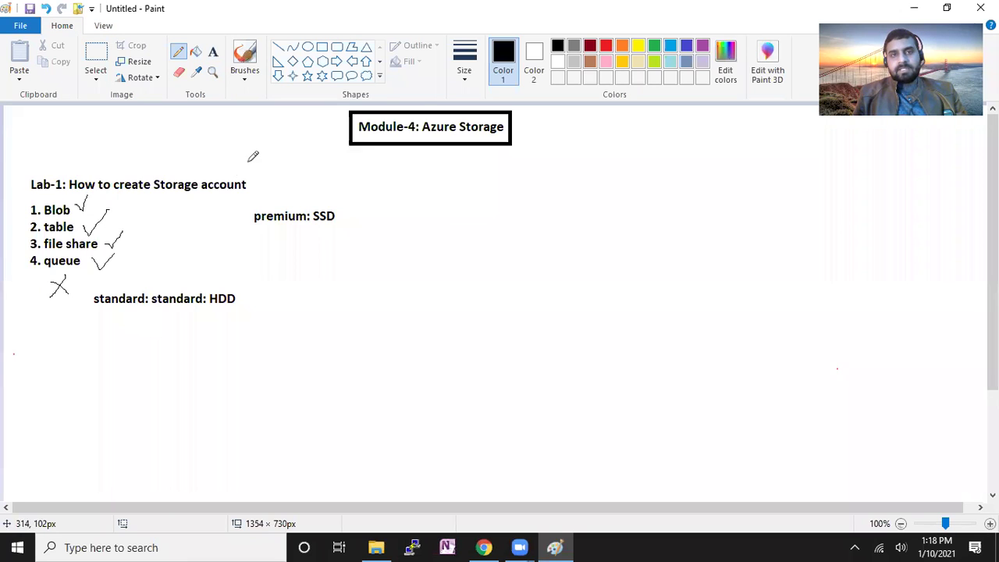
- With the thickest pencil stroke, tick "premium: SSD" and the "standard" note, and draw a vertical line along the numbers of the storage type list
{"action": "left_click", "coordinate": [467, 78]}
{"action": "left_click", "coordinate": [437, 191]}
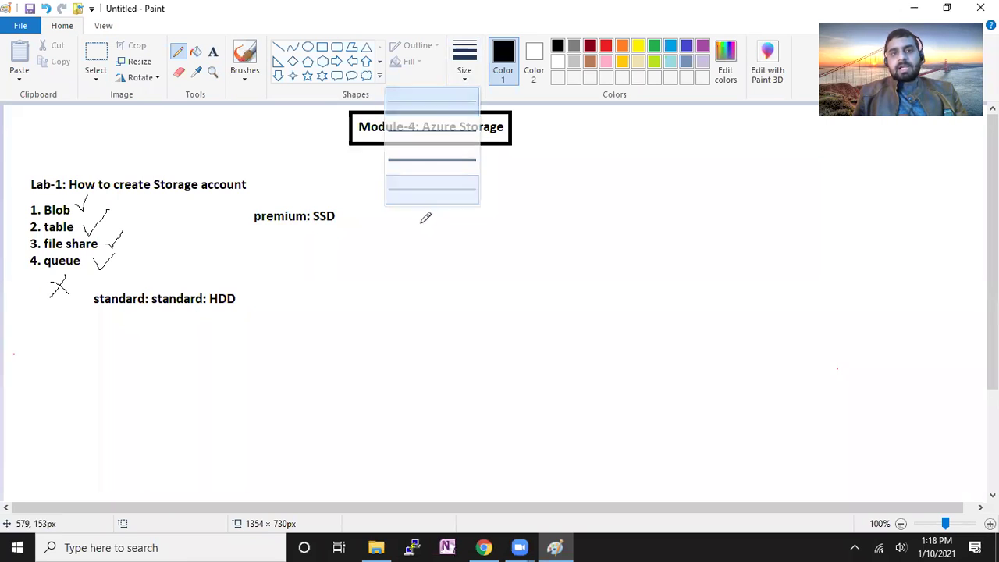
{"action": "left_click", "coordinate": [484, 547]}
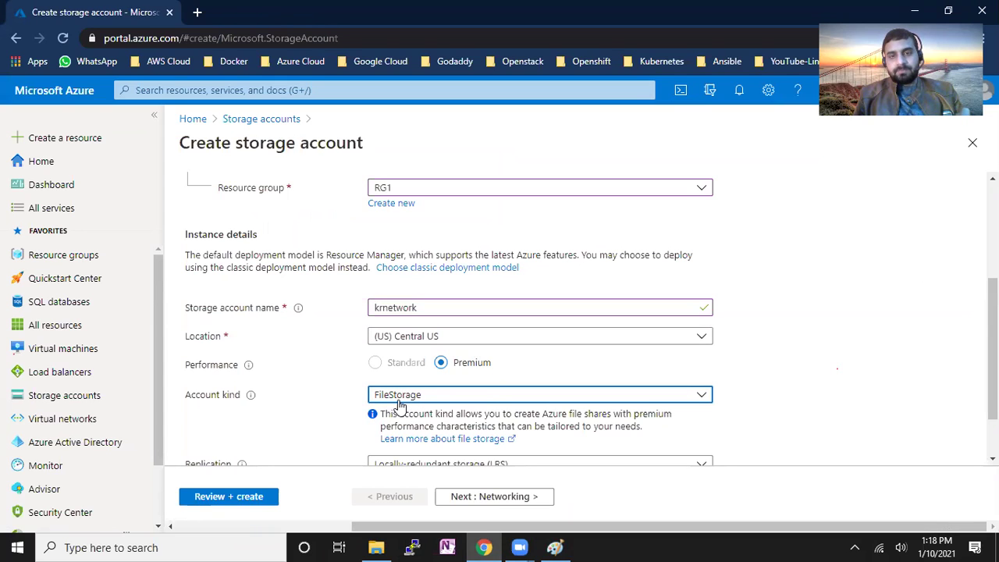
{"action": "left_click", "coordinate": [555, 547]}
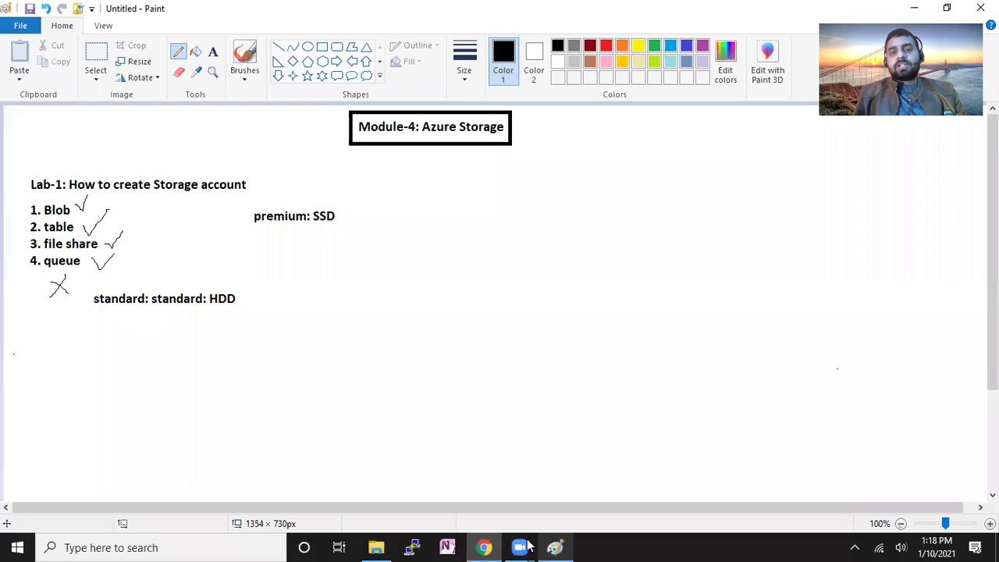
{"action": "left_click_drag", "start_coordinate": [246, 220], "coordinate": [259, 199]}
{"action": "mouse_move", "coordinate": [81, 300]}
{"action": "left_mouse_down"}
{"action": "mouse_move", "coordinate": [88, 304]}
{"action": "mouse_move", "coordinate": [89, 284]}
{"action": "left_mouse_up"}
{"action": "left_click_drag", "start_coordinate": [24, 203], "coordinate": [18, 262]}
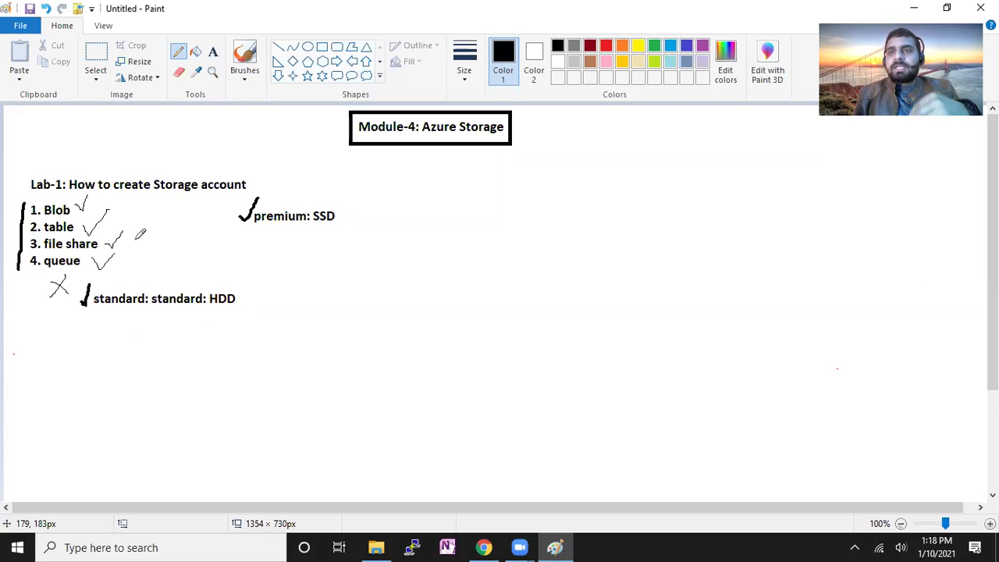
- Underline "premium: SSD" and link it to file share with an arrow, and mark the listed storage types with thick pencil strokes
{"action": "left_click_drag", "start_coordinate": [257, 231], "coordinate": [351, 231]}
{"action": "mouse_move", "coordinate": [248, 221]}
{"action": "left_mouse_down"}
{"action": "mouse_move", "coordinate": [108, 234]}
{"action": "mouse_move", "coordinate": [124, 253]}
{"action": "left_mouse_up"}
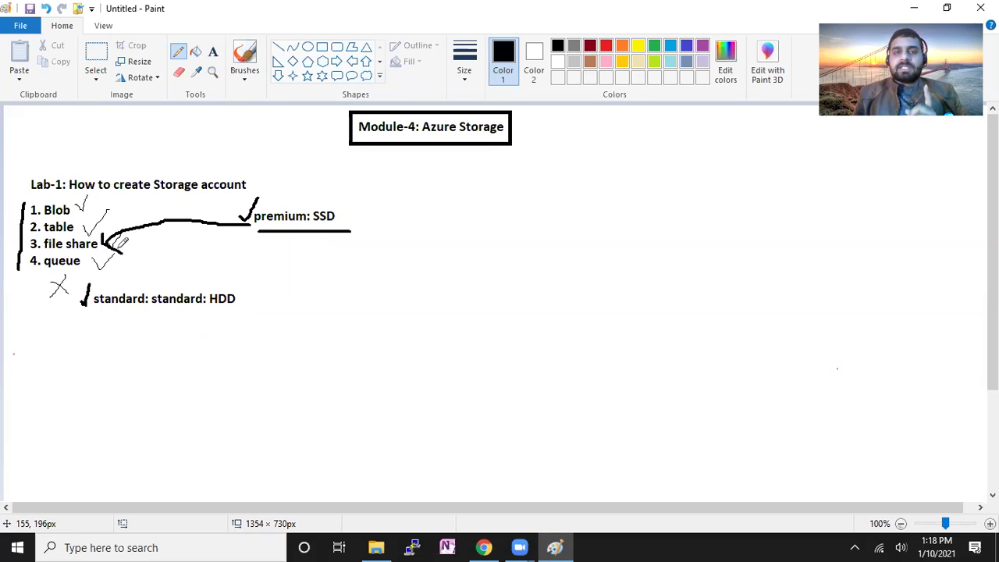
{"action": "mouse_move", "coordinate": [84, 207]}
{"action": "left_mouse_down"}
{"action": "mouse_move", "coordinate": [109, 196]}
{"action": "mouse_move", "coordinate": [119, 214]}
{"action": "left_mouse_up"}
{"action": "mouse_move", "coordinate": [92, 260]}
{"action": "left_mouse_down"}
{"action": "mouse_move", "coordinate": [98, 271]}
{"action": "mouse_move", "coordinate": [111, 250]}
{"action": "left_mouse_up"}
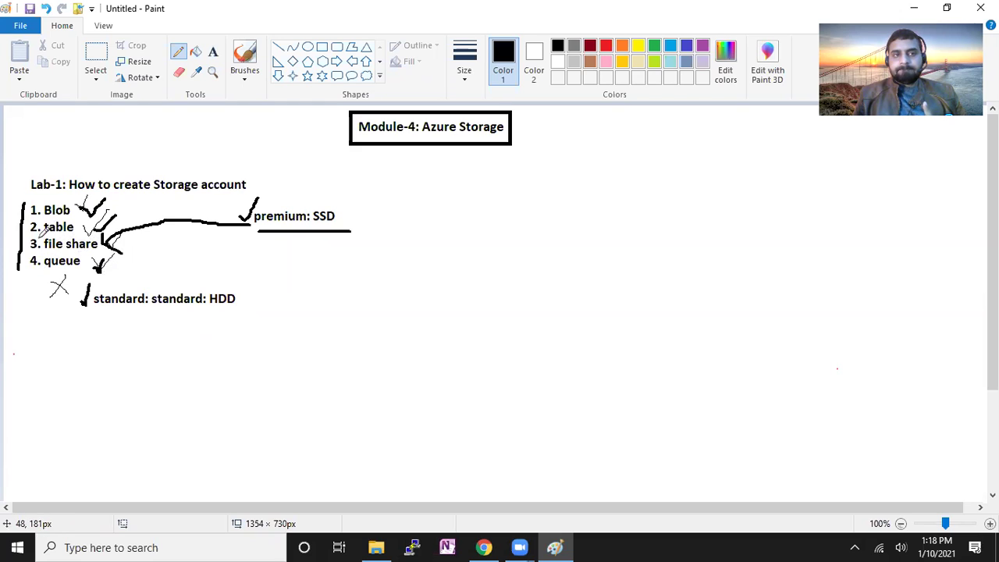
{"action": "mouse_move", "coordinate": [30, 244]}
{"action": "left_mouse_down"}
{"action": "mouse_move", "coordinate": [12, 245]}
{"action": "mouse_move", "coordinate": [26, 246]}
{"action": "left_mouse_up"}
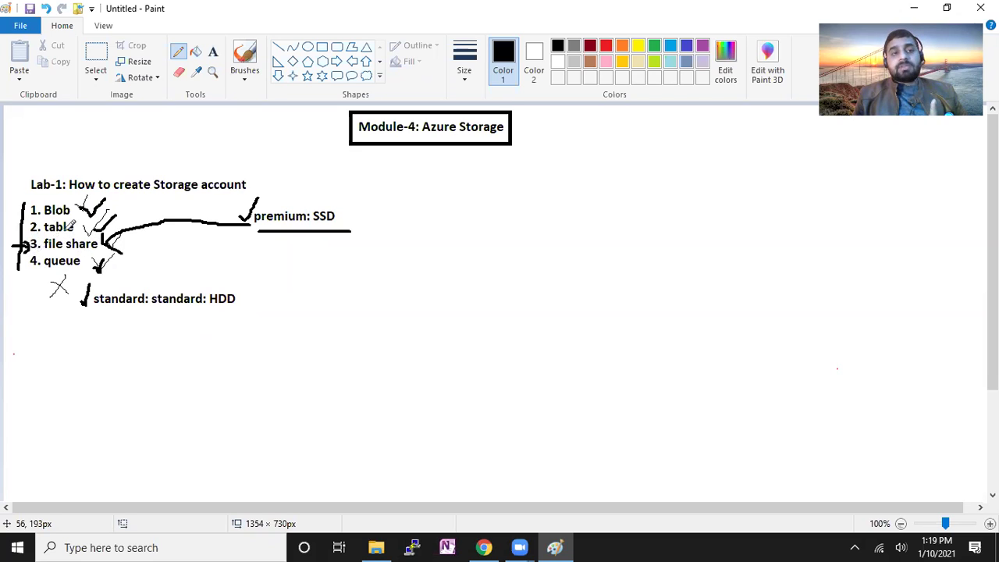
{"action": "mouse_move", "coordinate": [78, 204]}
{"action": "left_mouse_down"}
{"action": "mouse_move", "coordinate": [100, 212]}
{"action": "mouse_move", "coordinate": [99, 226]}
{"action": "left_mouse_up"}
- Switch to the Azure portal, pick StorageV2 (general purpose v2) to allow Standard performance, and set the account kind to BlobStorage
{"action": "left_click", "coordinate": [484, 547]}
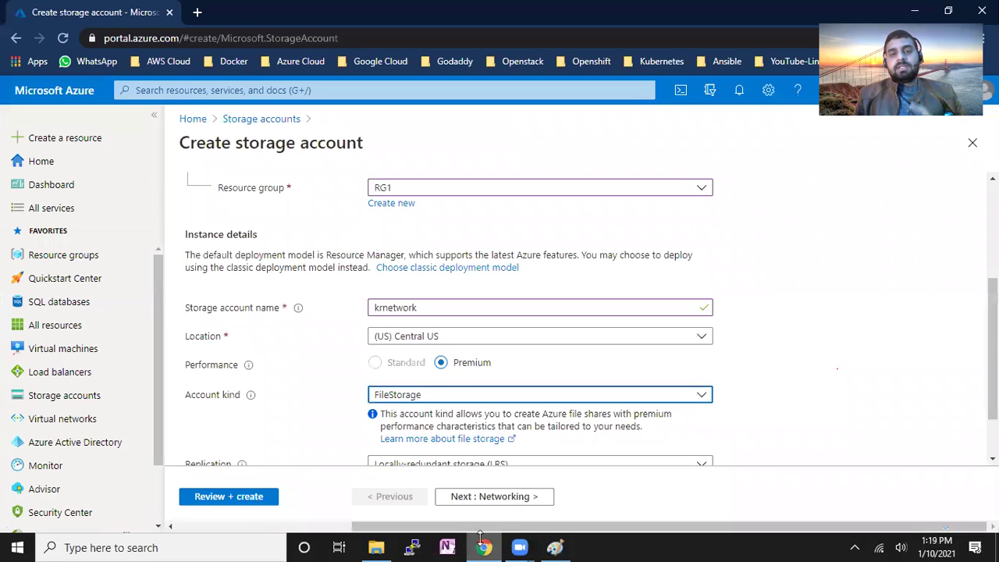
{"action": "left_click", "coordinate": [459, 393]}
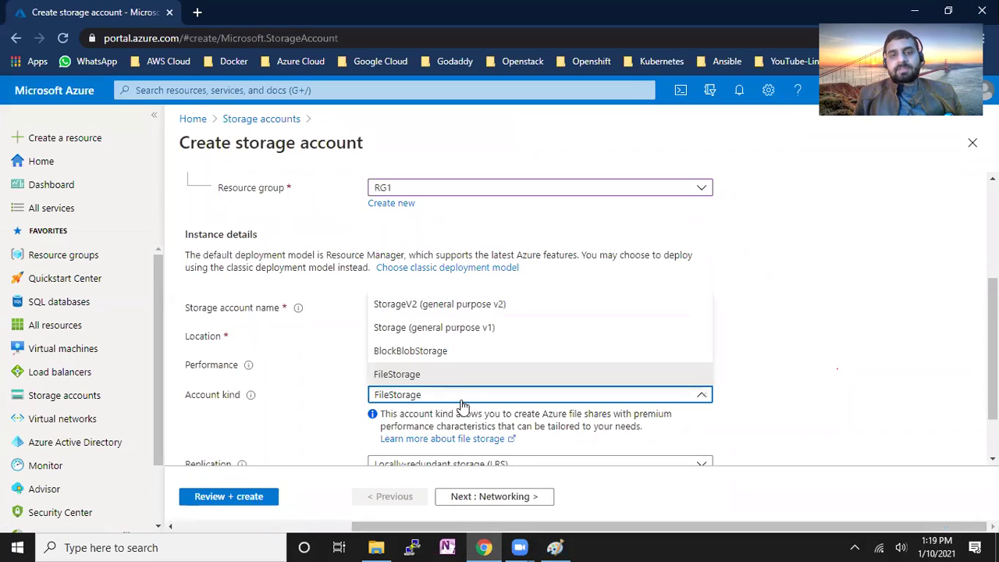
{"action": "left_click", "coordinate": [488, 371]}
{"action": "left_click", "coordinate": [404, 365]}
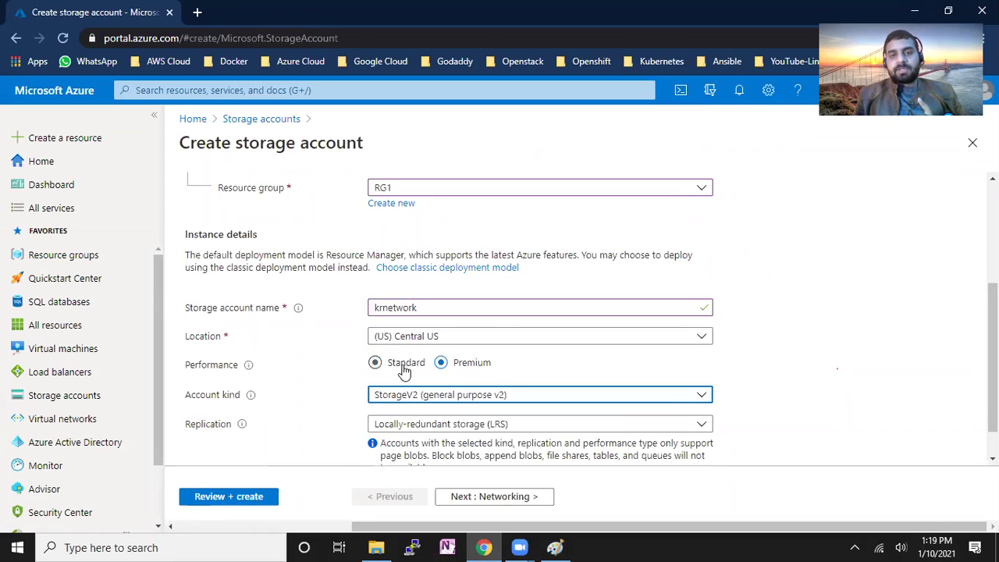
{"action": "left_click", "coordinate": [434, 398]}
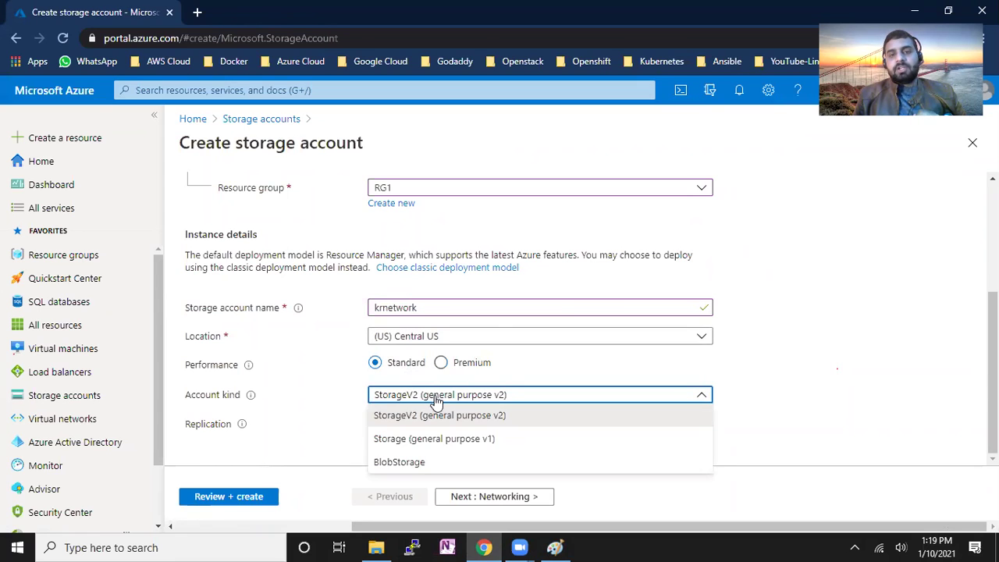
{"action": "left_click", "coordinate": [435, 462]}
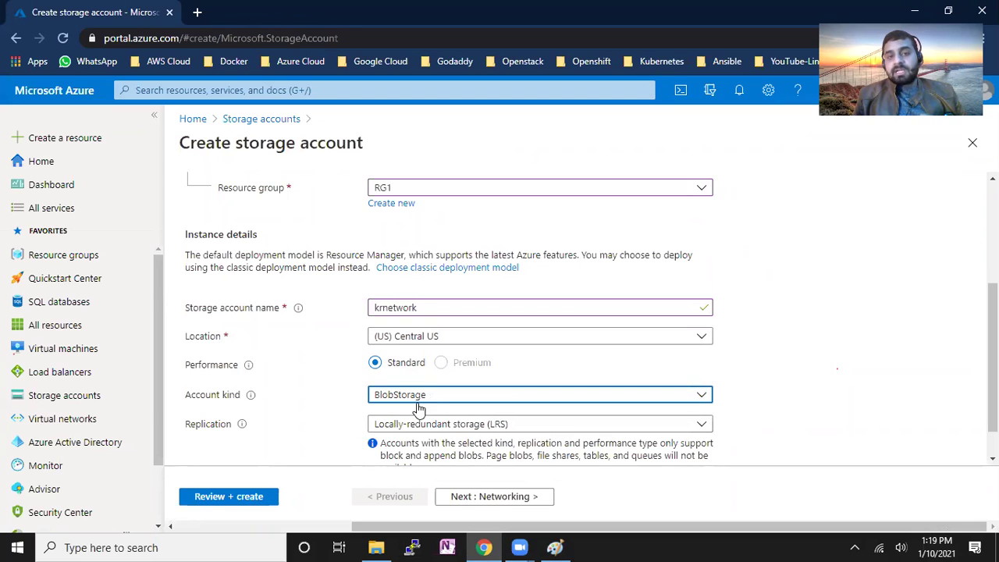
- Switch to Paint, mark the table entry, and draw a vertical stroke across table, file share and queue
{"action": "left_click", "coordinate": [555, 547]}
{"action": "mouse_move", "coordinate": [99, 226]}
{"action": "left_mouse_down"}
{"action": "mouse_move", "coordinate": [82, 229]}
{"action": "mouse_move", "coordinate": [102, 234]}
{"action": "left_mouse_up"}
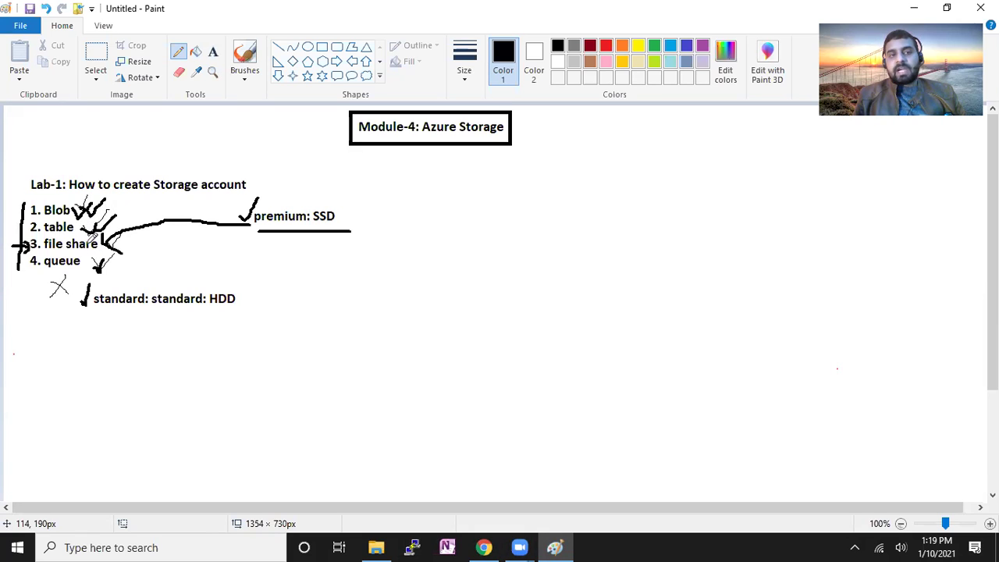
{"action": "left_click_drag", "start_coordinate": [62, 222], "coordinate": [62, 266]}
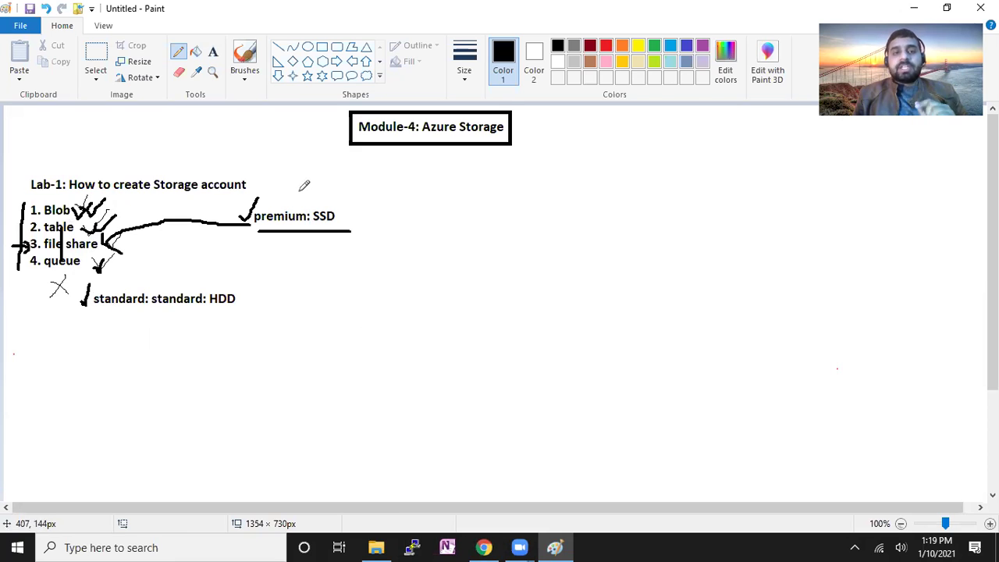
- Add a text box beside "premium: SSD" listing v1 and v2 on separate lines
{"action": "left_click", "coordinate": [212, 52]}
{"action": "left_click_drag", "start_coordinate": [386, 211], "coordinate": [547, 255]}
{"action": "type", "text": "v1"}
{"action": "key", "text": "Return"}
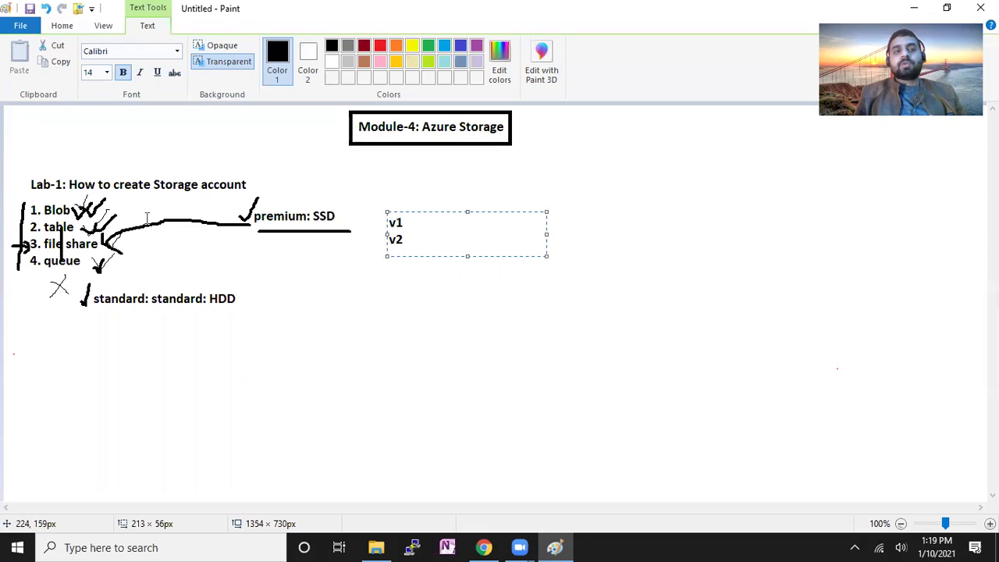
- Draw a thick vertical pencil line closing off the storage type list and tick both v1 and v2
{"action": "left_click", "coordinate": [62, 25]}
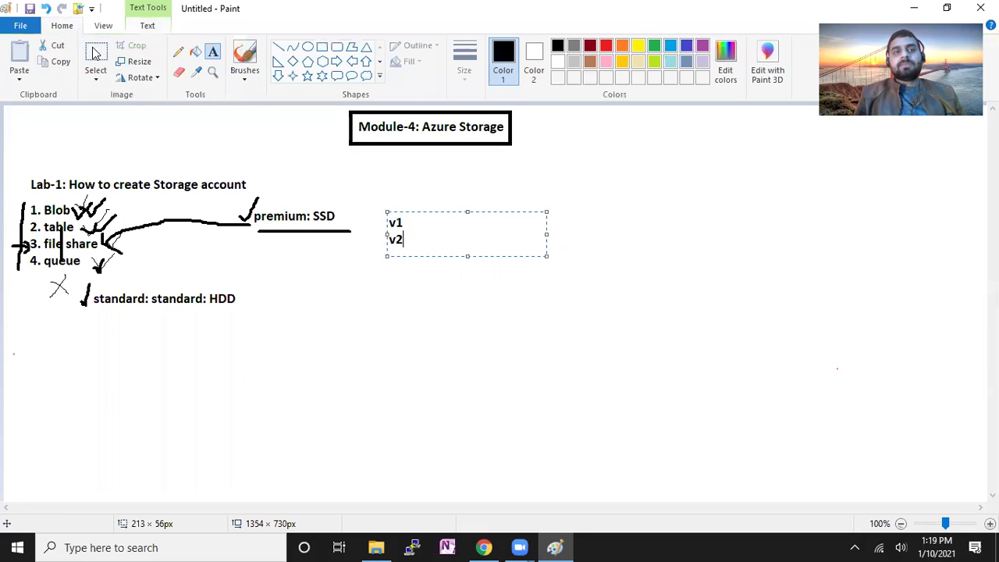
{"action": "left_click", "coordinate": [178, 51]}
{"action": "left_click_drag", "start_coordinate": [135, 197], "coordinate": [128, 273]}
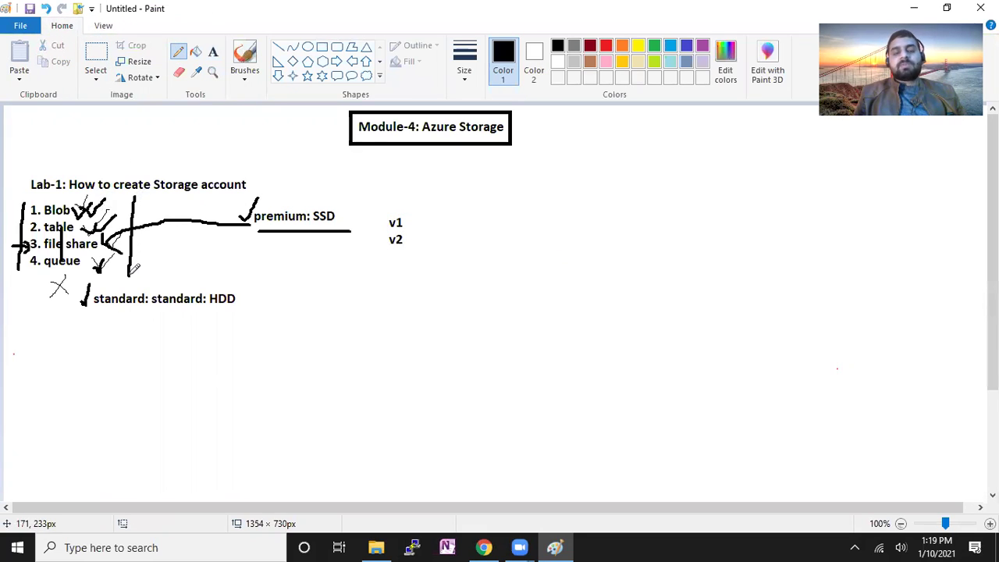
{"action": "mouse_move", "coordinate": [411, 213]}
{"action": "left_mouse_down"}
{"action": "mouse_move", "coordinate": [414, 222]}
{"action": "mouse_move", "coordinate": [420, 201]}
{"action": "left_mouse_up"}
{"action": "mouse_move", "coordinate": [411, 242]}
{"action": "left_mouse_down"}
{"action": "mouse_move", "coordinate": [417, 251]}
{"action": "mouse_move", "coordinate": [423, 234]}
{"action": "left_mouse_up"}
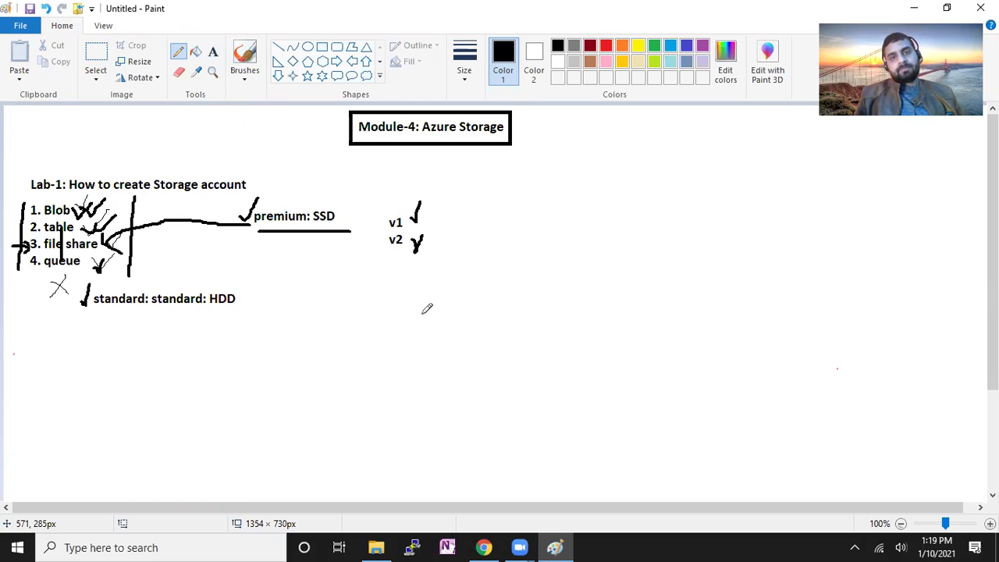
- Switch to the Azure portal and change the account kind to StorageV2 (general purpose v2), followed by Storage (general purpose v1)
{"action": "left_click", "coordinate": [476, 546]}
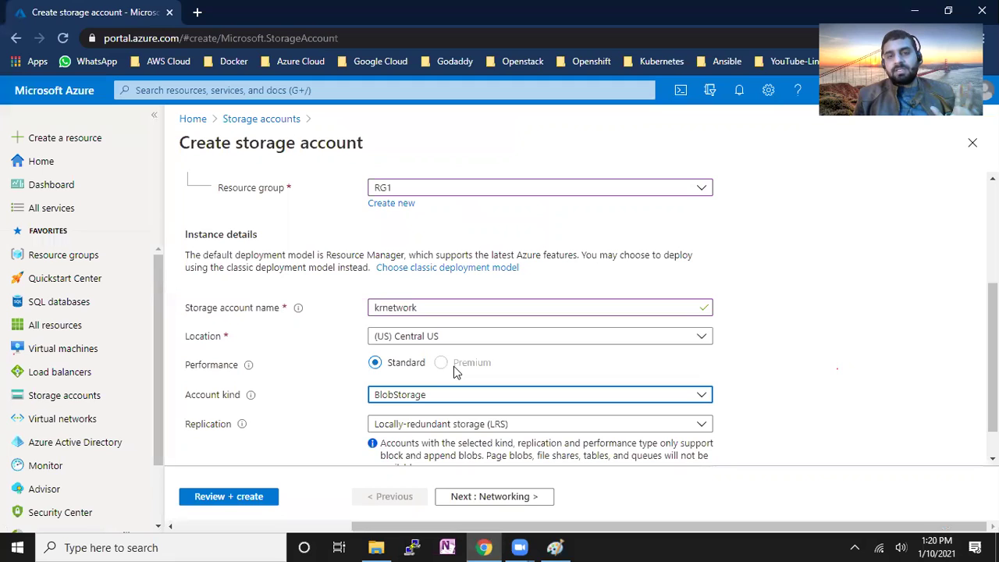
{"action": "left_click", "coordinate": [446, 400]}
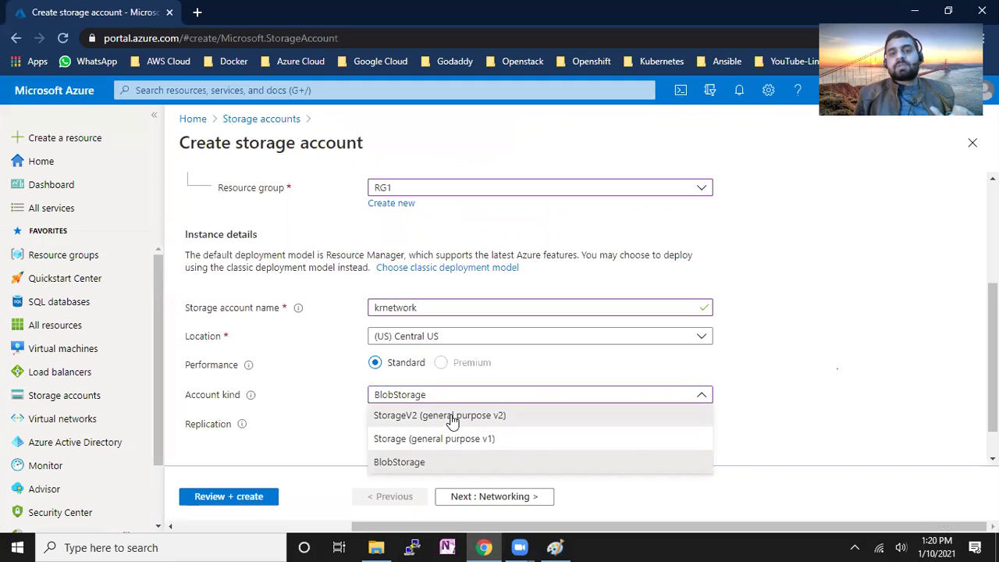
{"action": "left_click", "coordinate": [453, 418]}
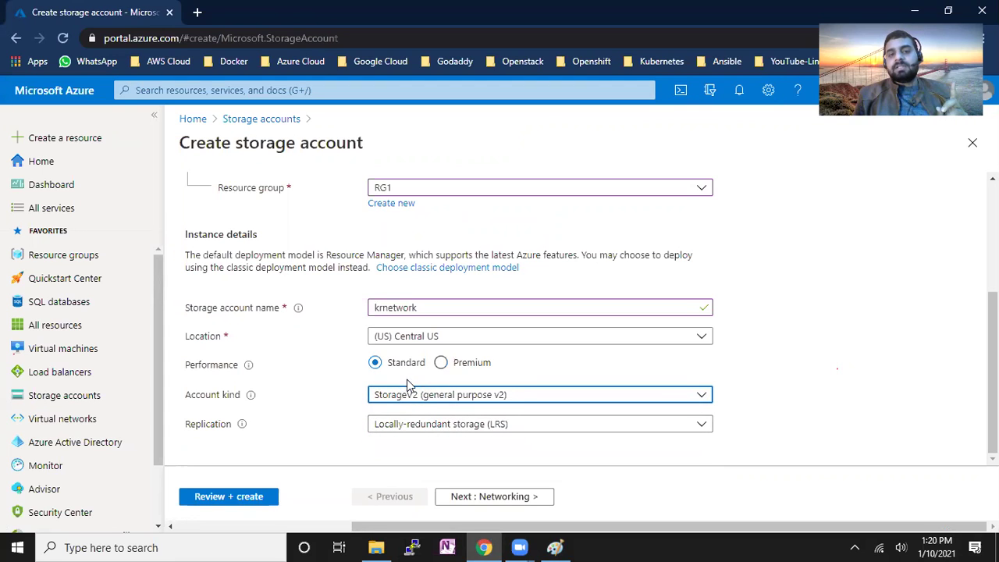
{"action": "left_click", "coordinate": [417, 397]}
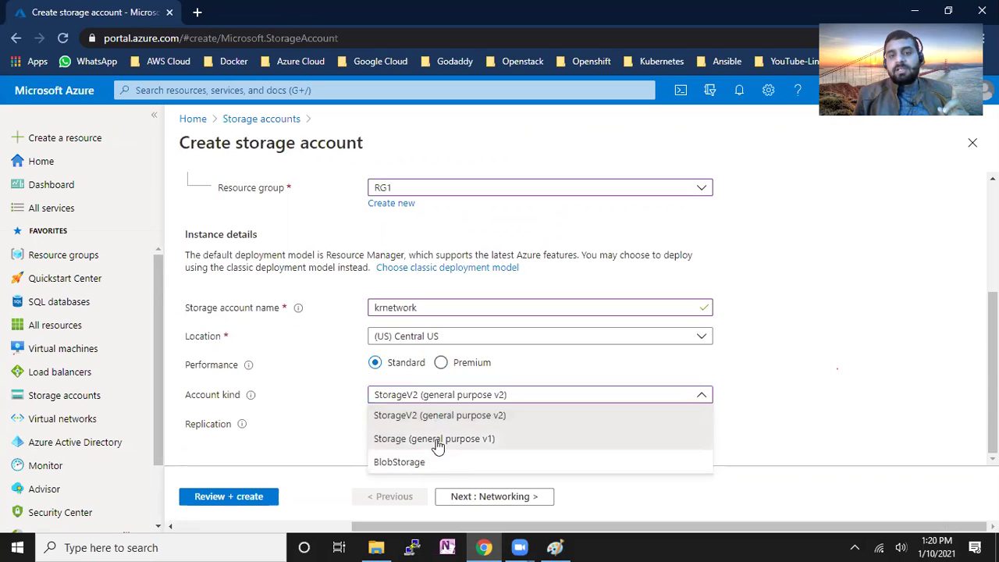
{"action": "left_click", "coordinate": [419, 439]}
- Consult the storage type notes in Paint and set the account kind in the Azure portal to StorageV2 (general purpose v2)
{"action": "left_click", "coordinate": [554, 547]}
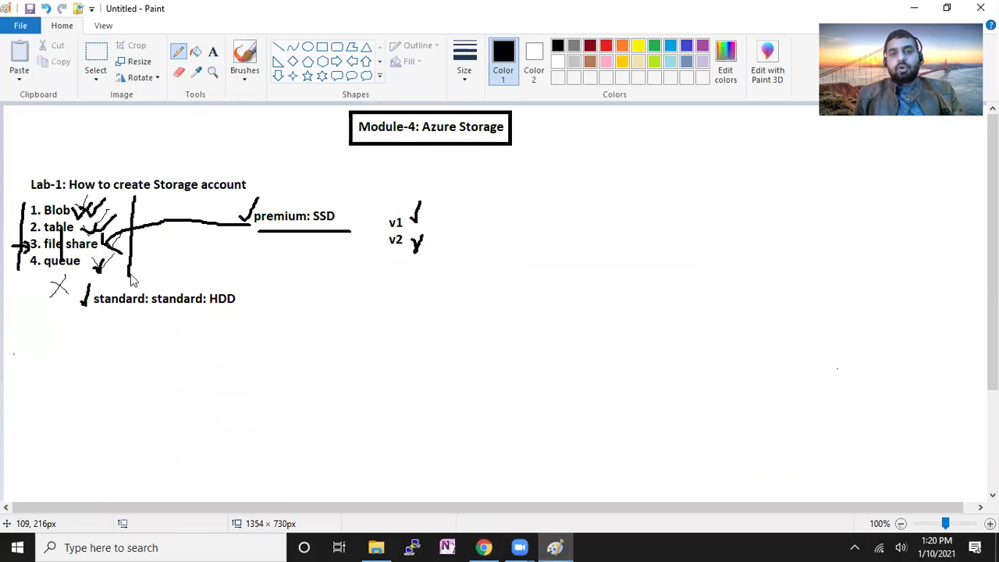
{"action": "key", "text": "alt+Tab"}
{"action": "left_click", "coordinate": [433, 401]}
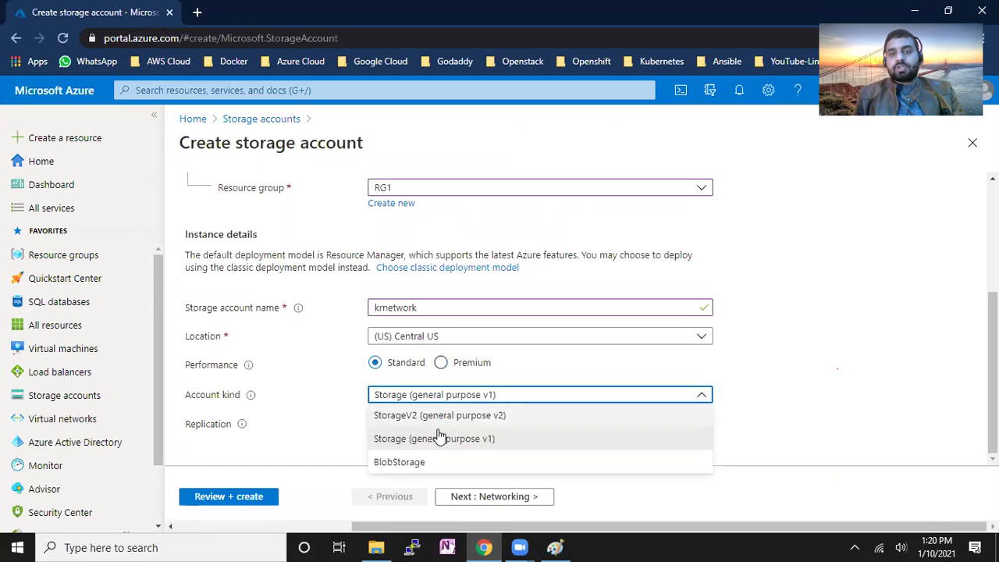
{"action": "left_click", "coordinate": [437, 413]}
{"action": "key", "text": "alt+Tab"}
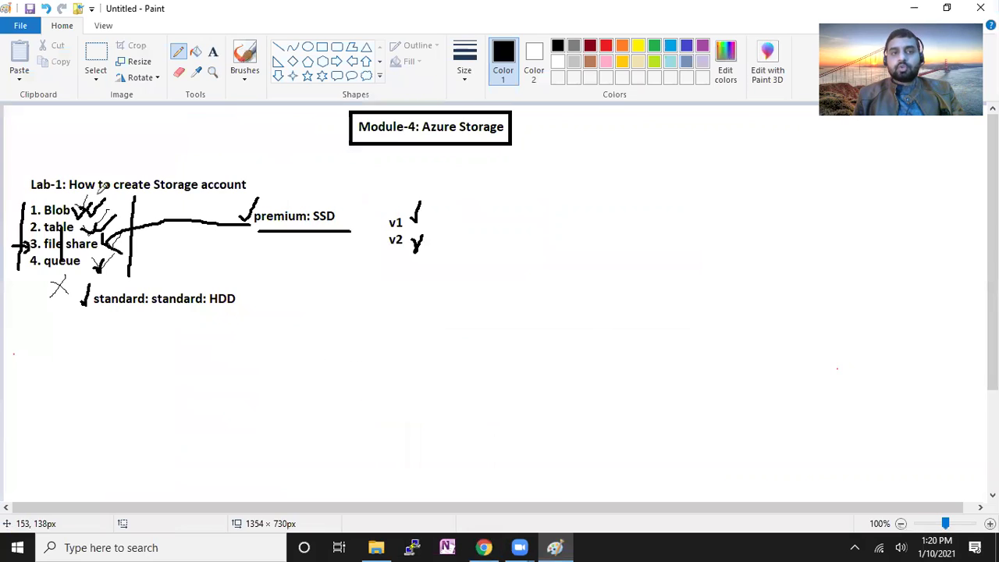
{"action": "key", "text": "alt+Tab"}
- Set the performance tier to Premium and the account kind to BlockBlobStorage
{"action": "left_click", "coordinate": [442, 362]}
{"action": "left_click", "coordinate": [466, 400]}
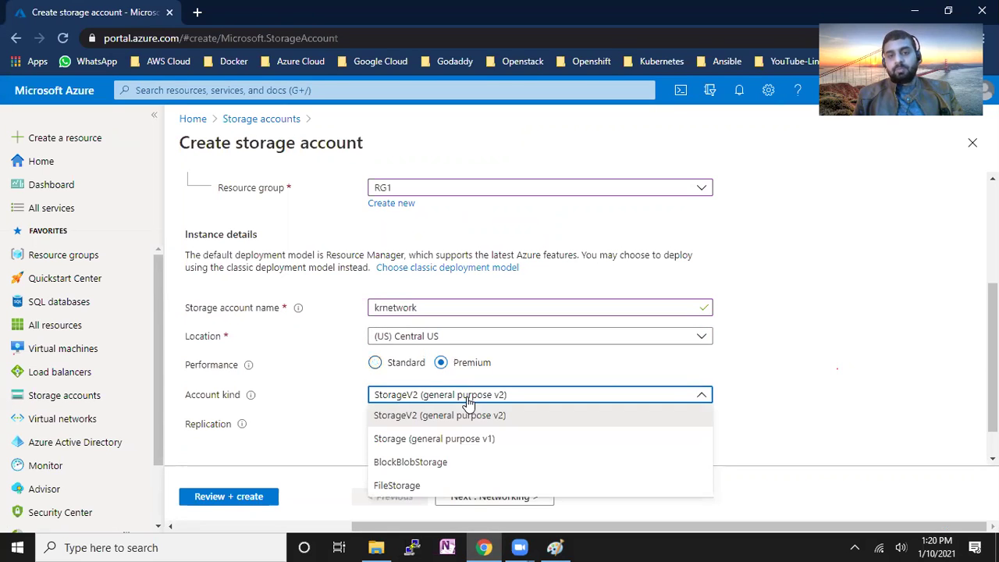
{"action": "left_click", "coordinate": [458, 466]}
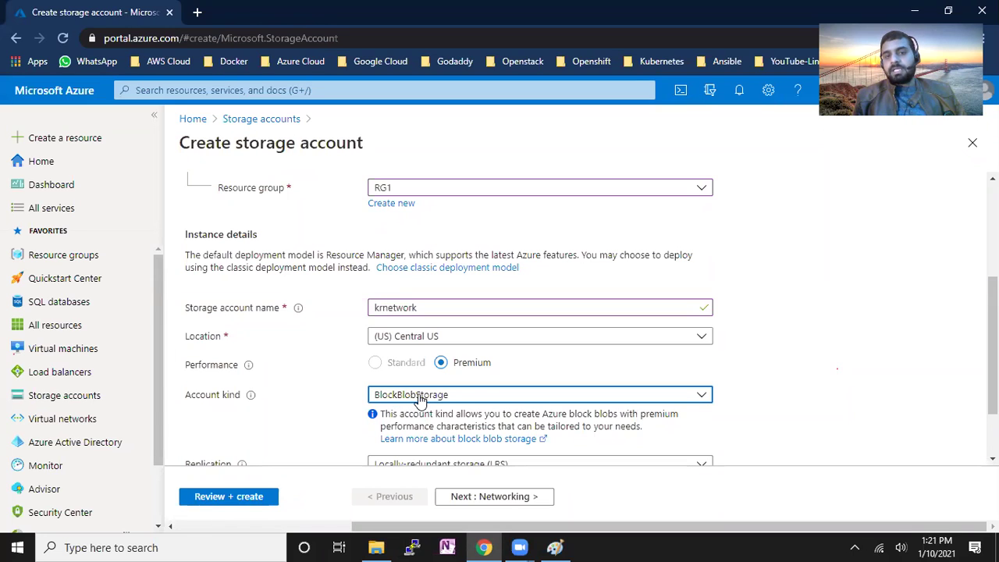
- Set the account kind back to StorageV2 (general purpose v2) and the performance tier to Standard
{"action": "left_click", "coordinate": [422, 396]}
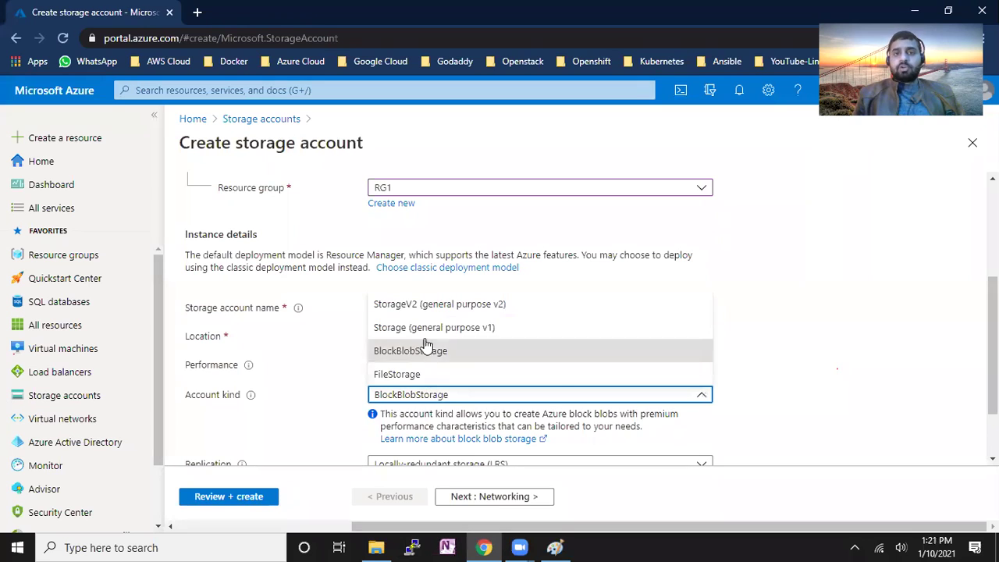
{"action": "left_click", "coordinate": [425, 310]}
{"action": "left_click", "coordinate": [378, 362]}
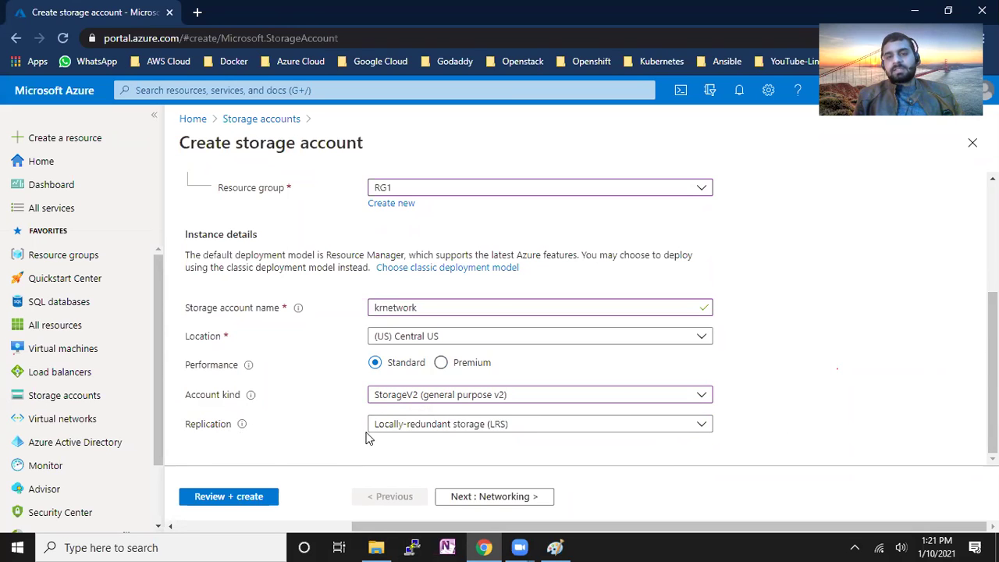
- Choose Locally-redundant storage (LRS) replication and Storage (general purpose v1) as account kind, and proceed to the networking settings
{"action": "left_click", "coordinate": [460, 426]}
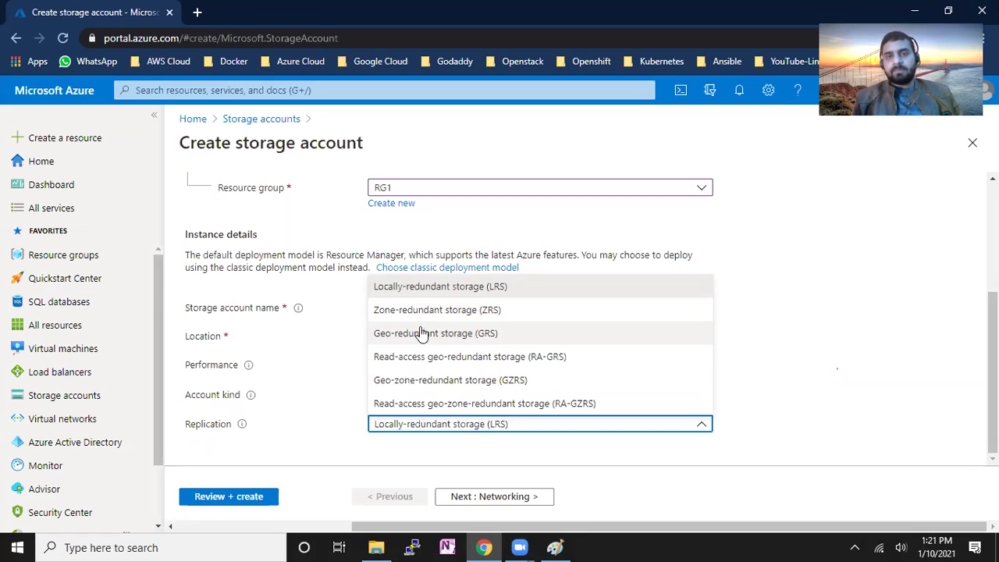
{"action": "left_click", "coordinate": [438, 292]}
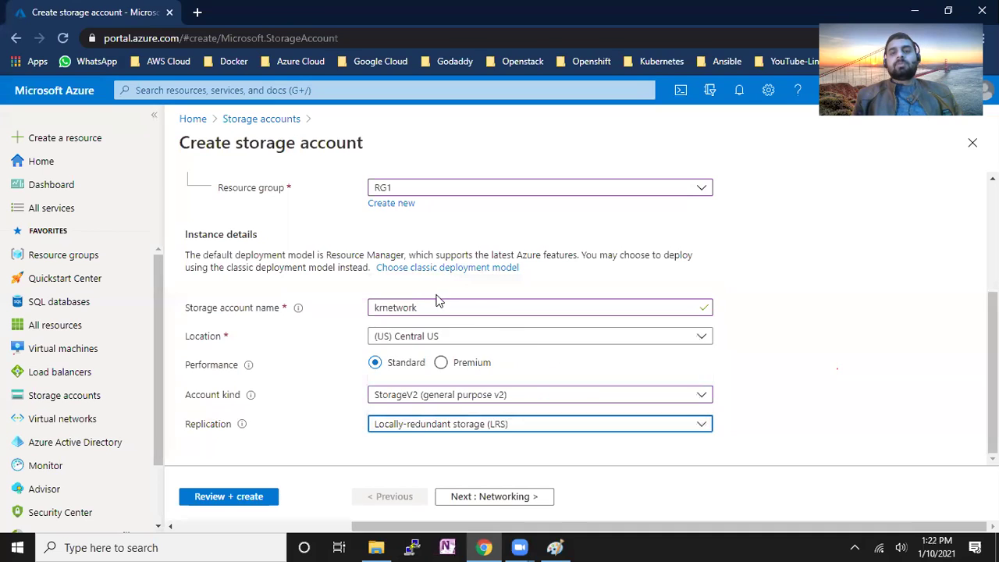
{"action": "left_click", "coordinate": [465, 396]}
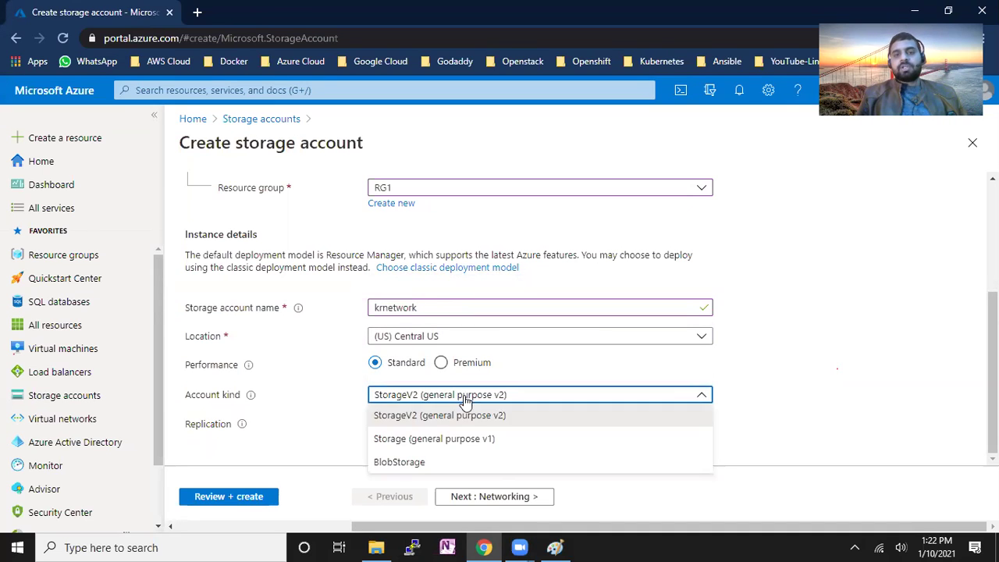
{"action": "left_click", "coordinate": [465, 439]}
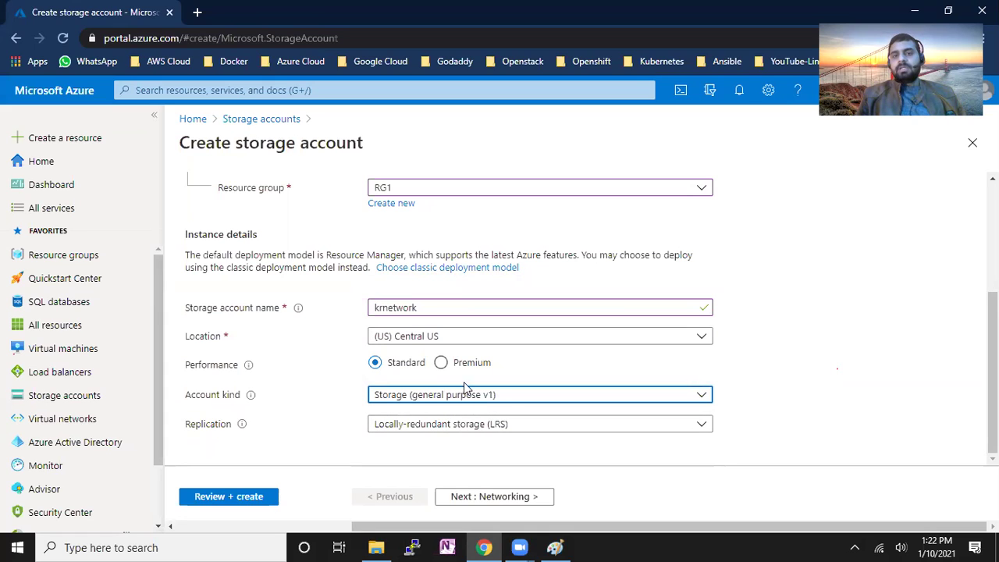
{"action": "left_click", "coordinate": [501, 500]}
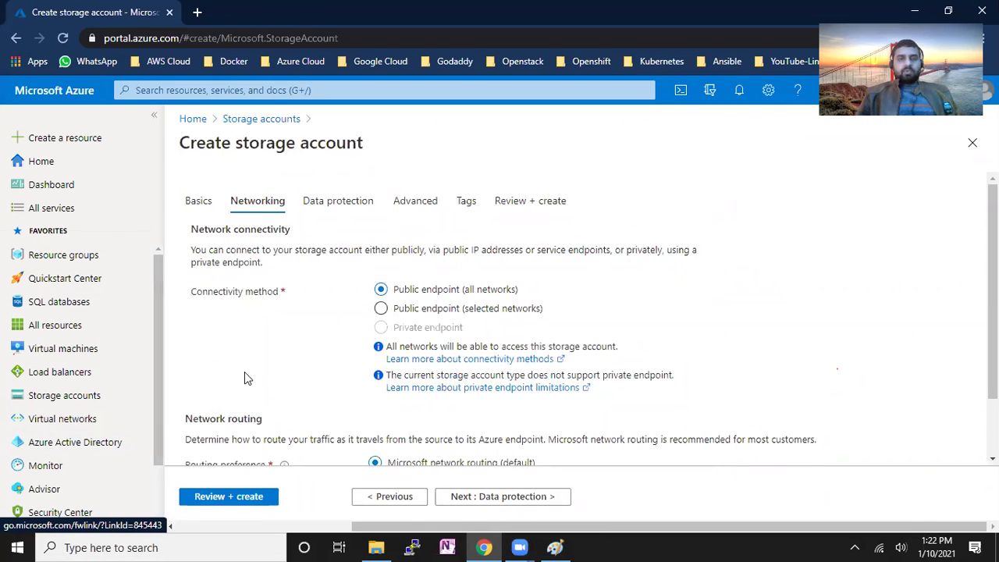
{"action": "left_click_drag", "start_coordinate": [260, 136], "coordinate": [375, 140]}
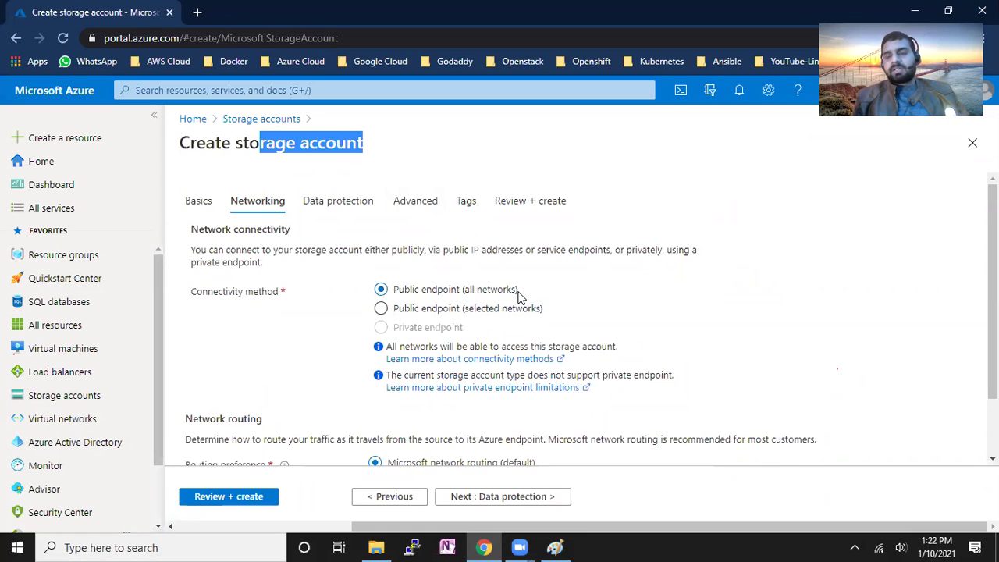
- Choose Public endpoint (selected networks) with virtual network vnet1 and look through its available subnets without selecting one
{"action": "left_click", "coordinate": [383, 310]}
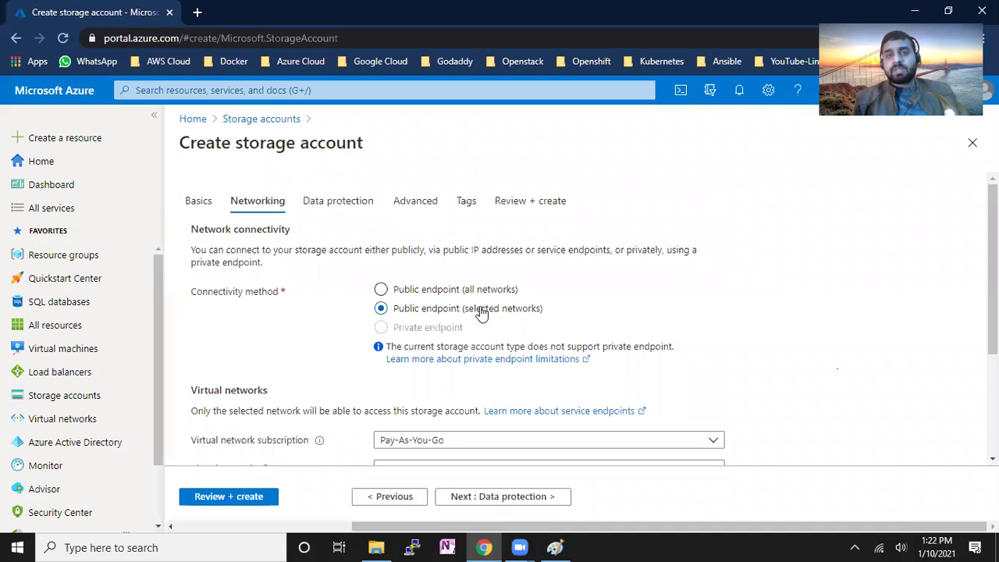
{"action": "scroll", "coordinate": [993, 312], "scroll_direction": "down", "scroll_amount": 1}
{"action": "scroll", "coordinate": [577, 320], "scroll_direction": "down", "scroll_amount": 2}
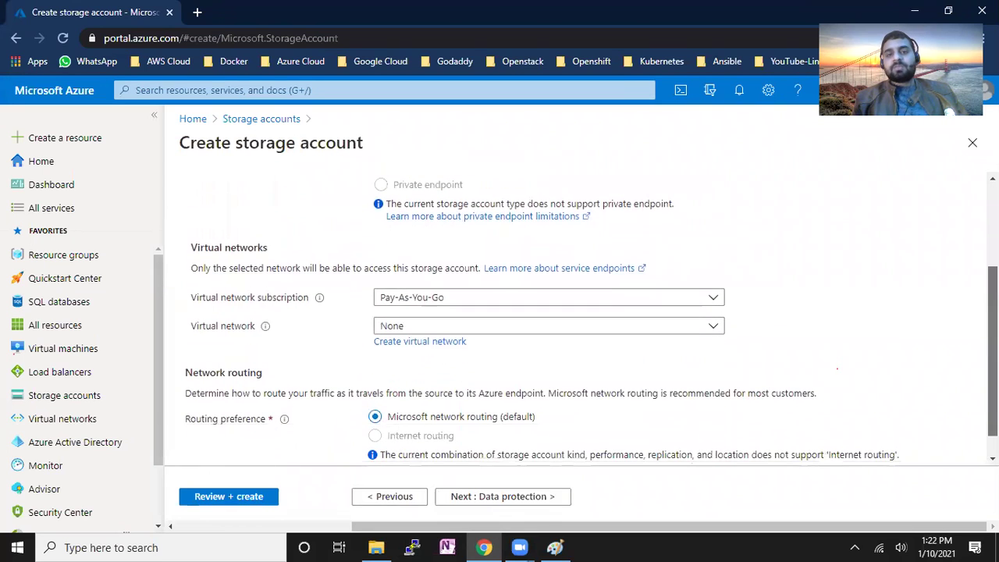
{"action": "left_click", "coordinate": [457, 323]}
{"action": "left_click", "coordinate": [386, 415]}
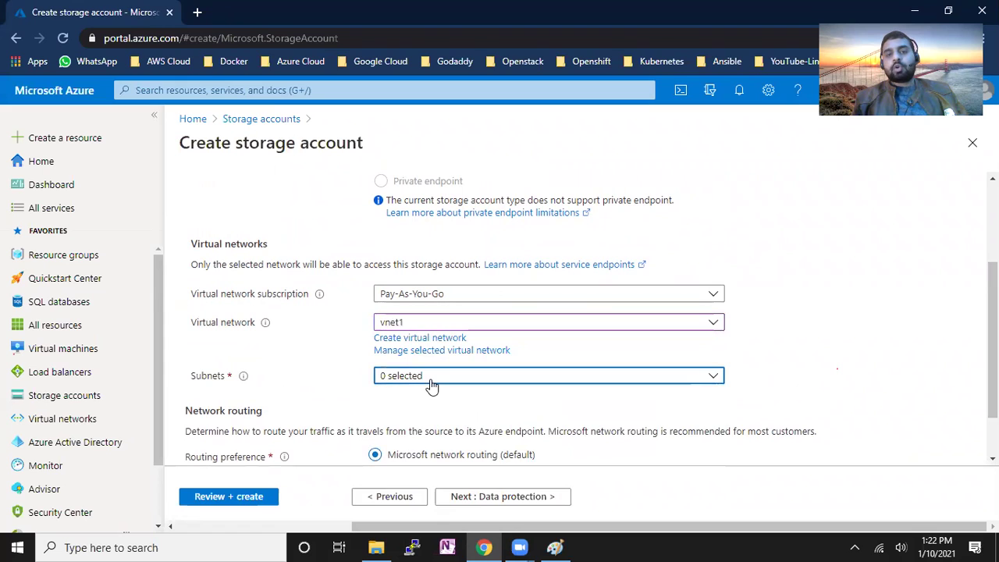
{"action": "left_click", "coordinate": [432, 380]}
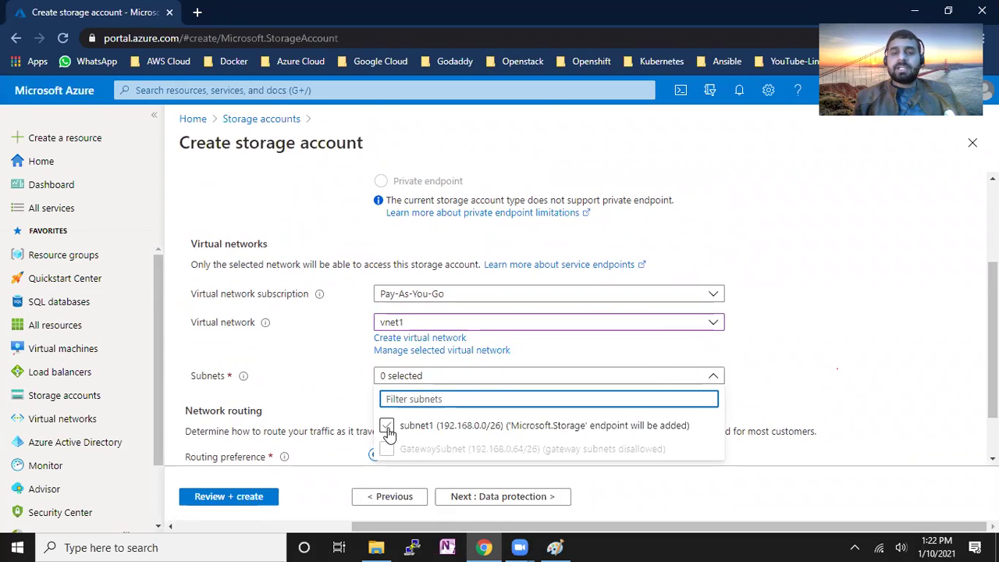
{"action": "left_click", "coordinate": [843, 357]}
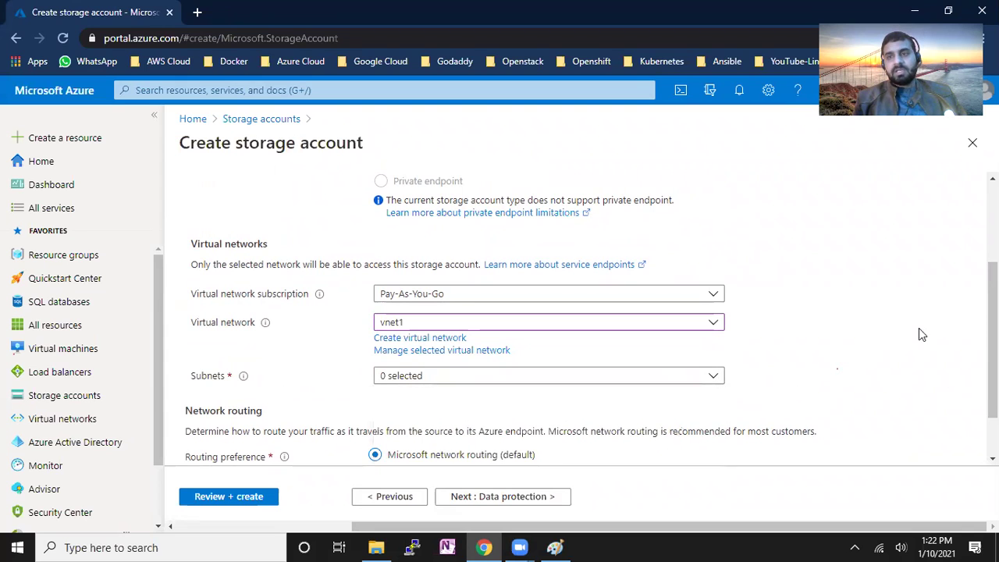
- Set the connectivity method back to Public endpoint (all networks)
{"action": "scroll", "coordinate": [918, 334], "scroll_direction": "up", "scroll_amount": 3}
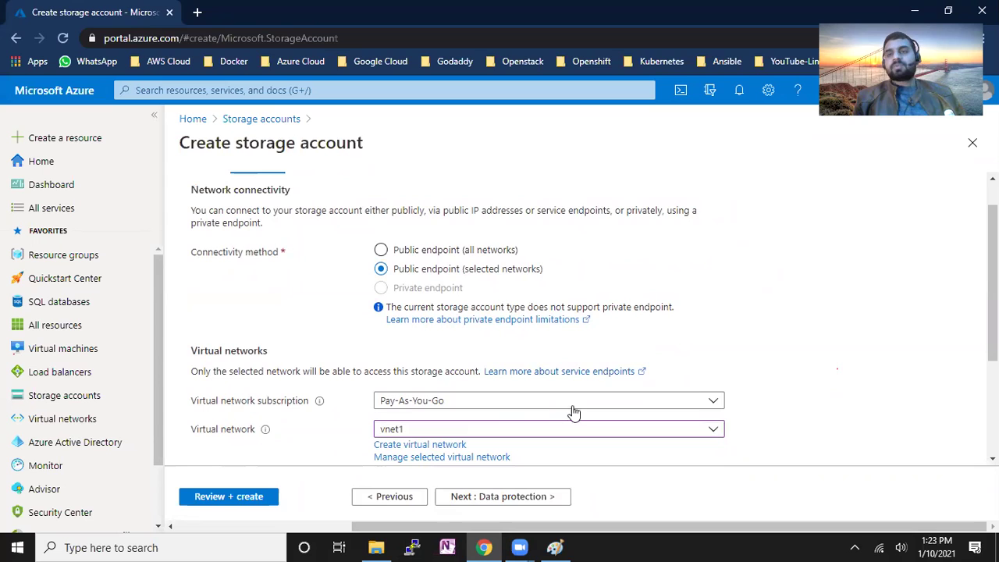
{"action": "left_click", "coordinate": [387, 251]}
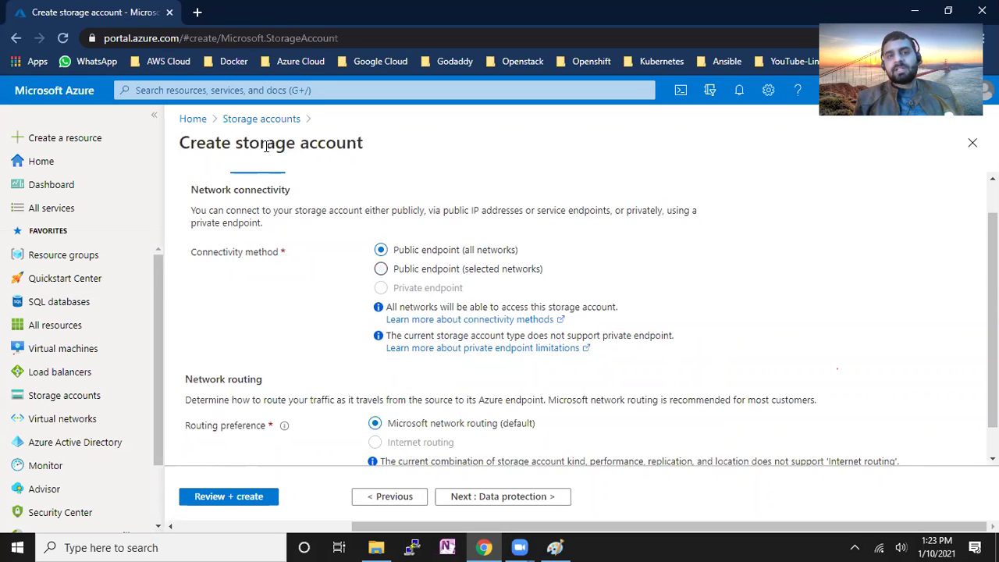
{"action": "left_click_drag", "start_coordinate": [265, 145], "coordinate": [355, 145]}
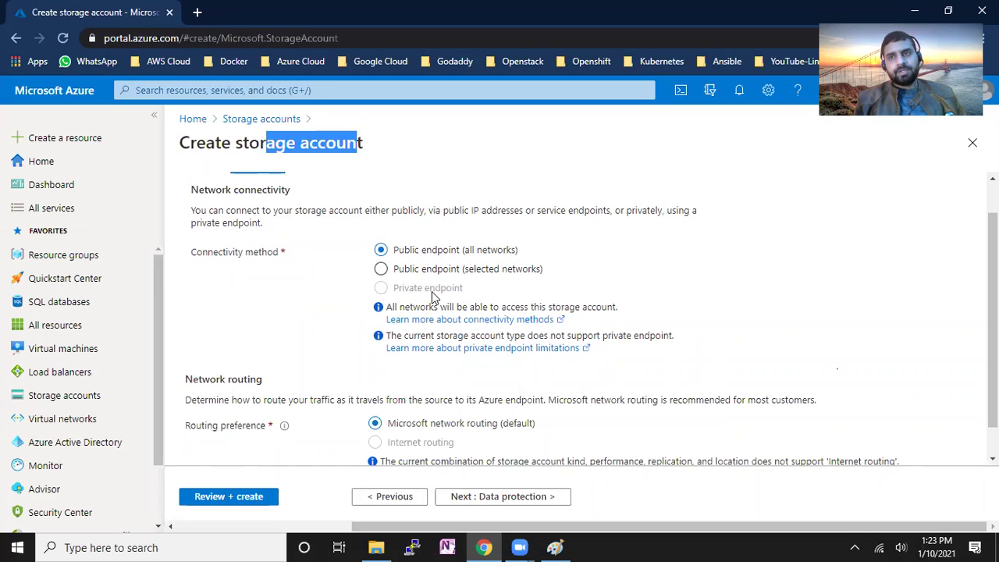
{"action": "scroll", "coordinate": [455, 388], "scroll_direction": "down", "scroll_amount": 1}
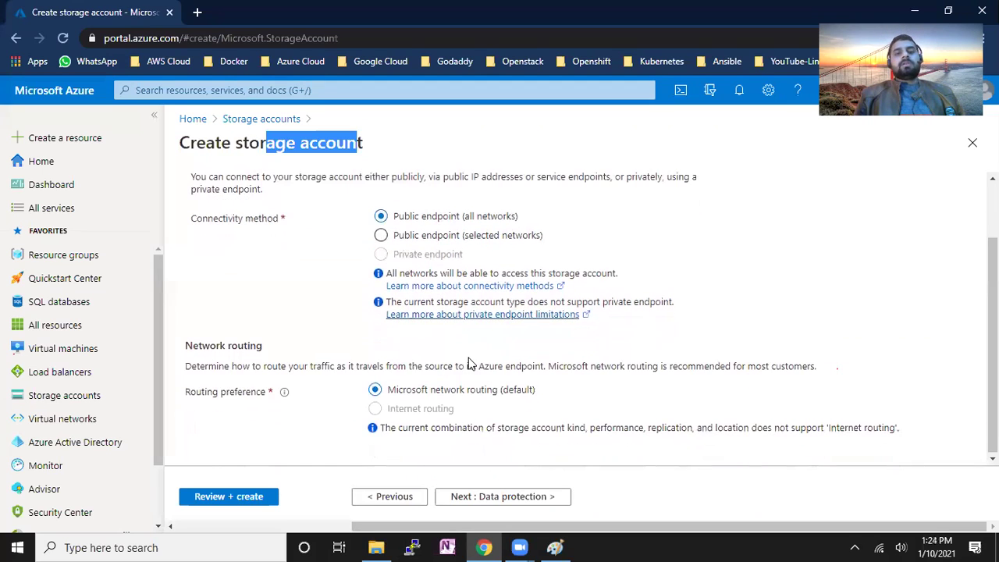
- Point out the Microsoft network routing (default) preference by highlighting its text, and continue to the data protection settings
{"action": "left_click_drag", "start_coordinate": [220, 345], "coordinate": [263, 359]}
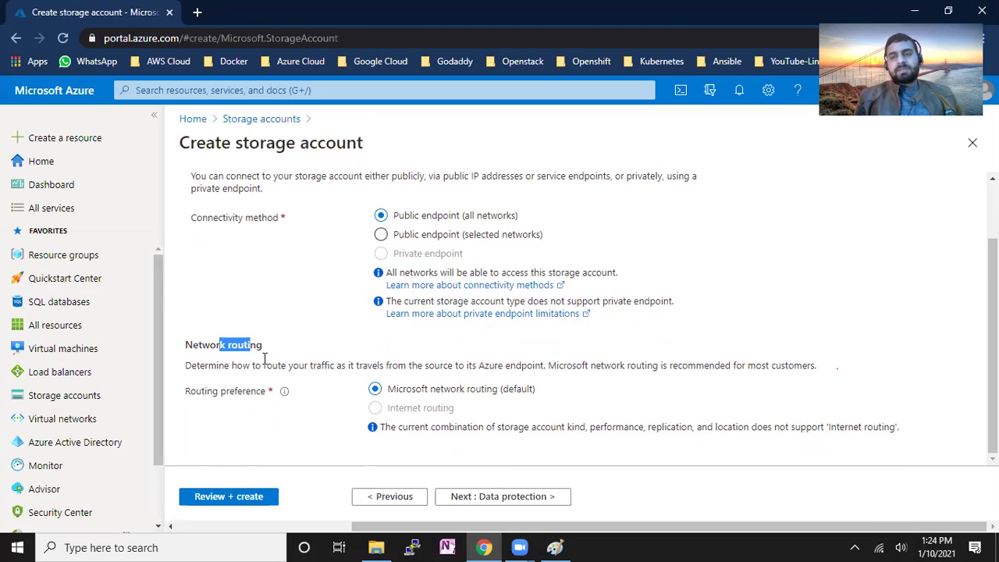
{"action": "double_click", "coordinate": [455, 391]}
{"action": "left_click_drag", "start_coordinate": [501, 398], "coordinate": [504, 399]}
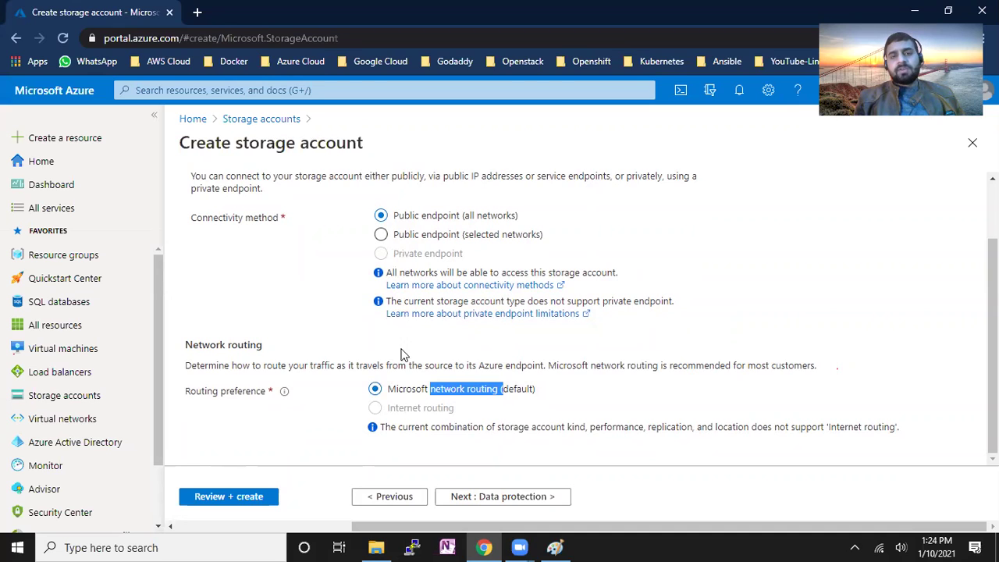
{"action": "left_click_drag", "start_coordinate": [403, 398], "coordinate": [456, 398]}
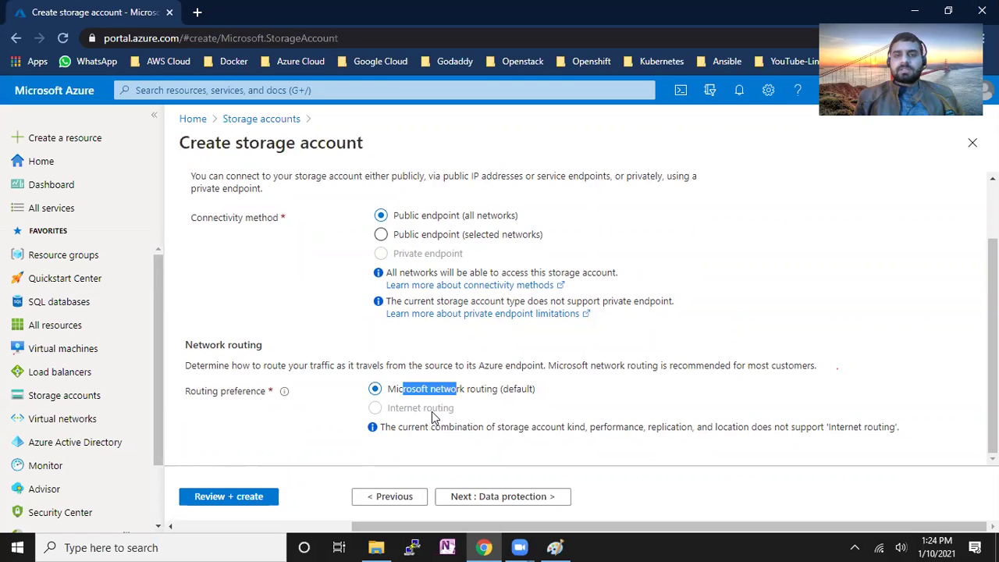
{"action": "left_click", "coordinate": [491, 395]}
{"action": "left_click_drag", "start_coordinate": [411, 395], "coordinate": [513, 395]}
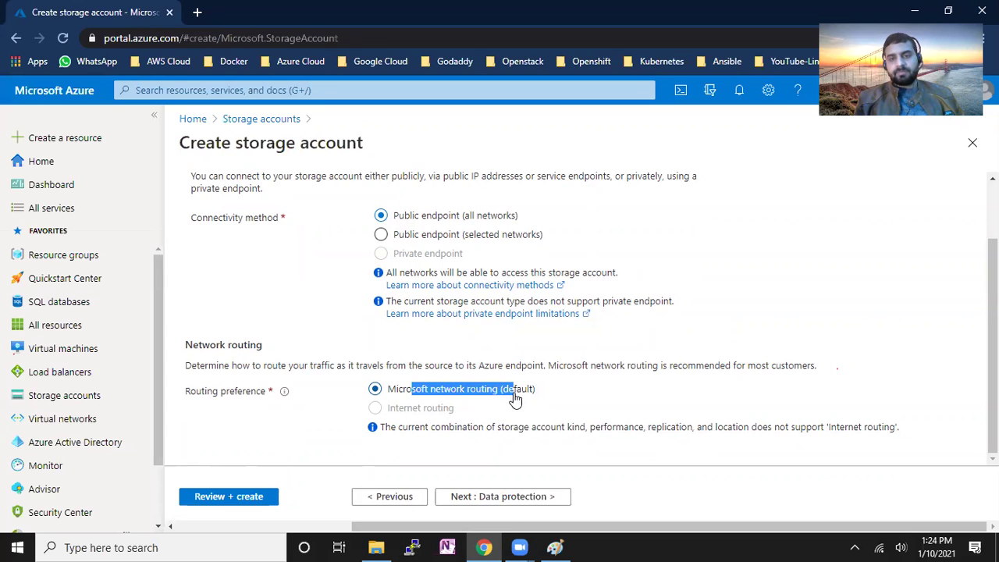
{"action": "left_click", "coordinate": [497, 496]}
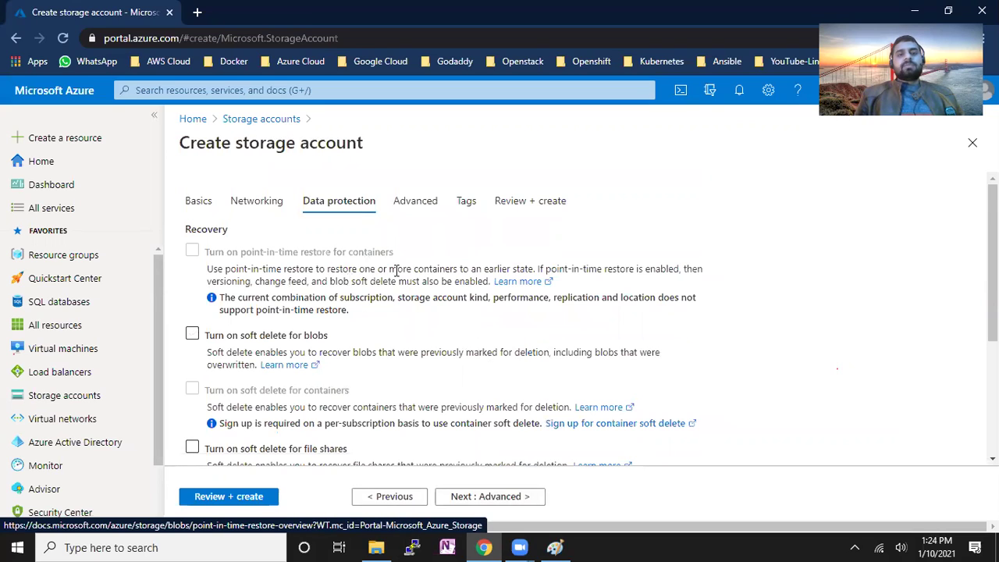
- Turn soft delete for blobs on and back off twice to demonstrate the option
{"action": "left_click", "coordinate": [213, 340]}
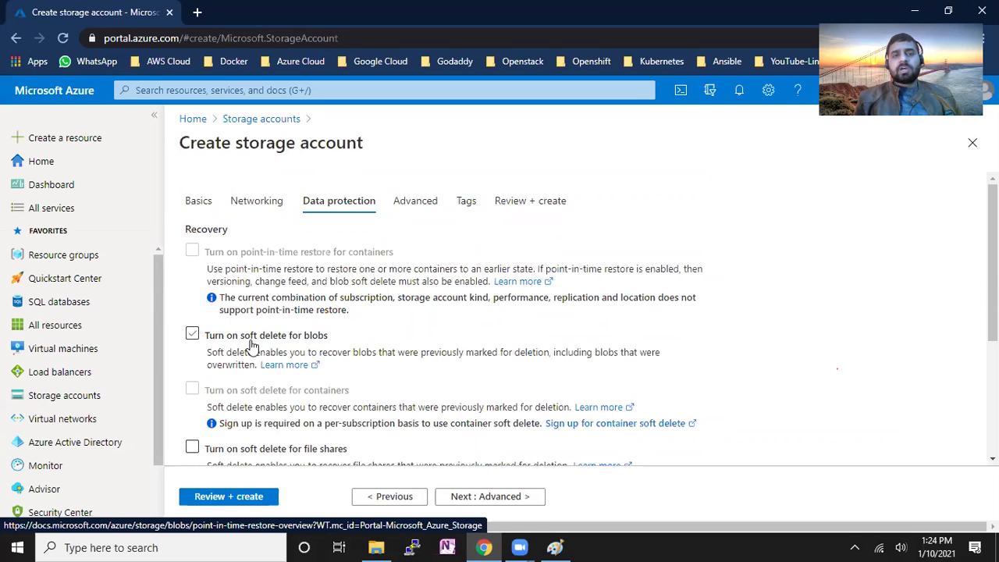
{"action": "left_click", "coordinate": [192, 334]}
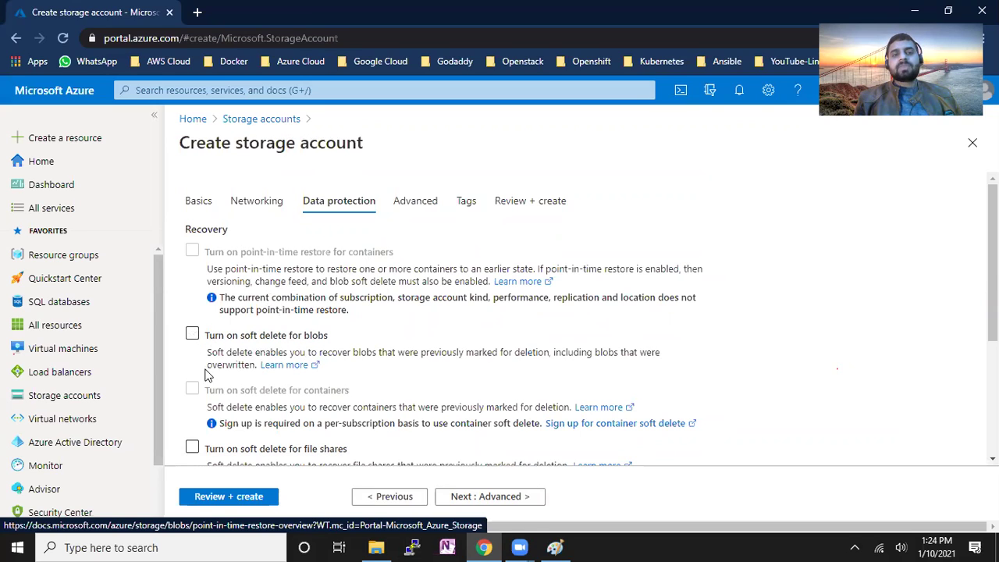
{"action": "left_click", "coordinate": [192, 335]}
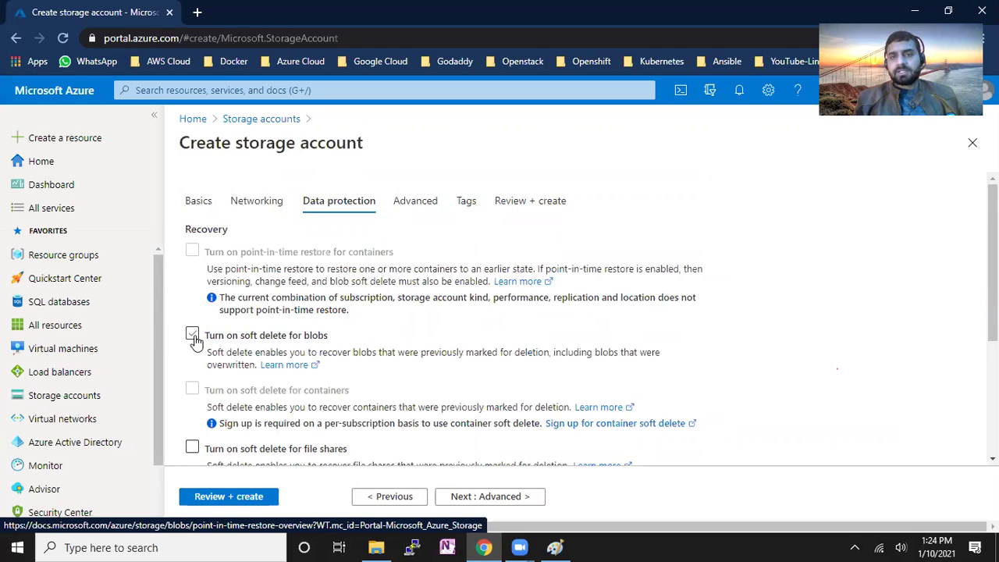
{"action": "left_click", "coordinate": [192, 335]}
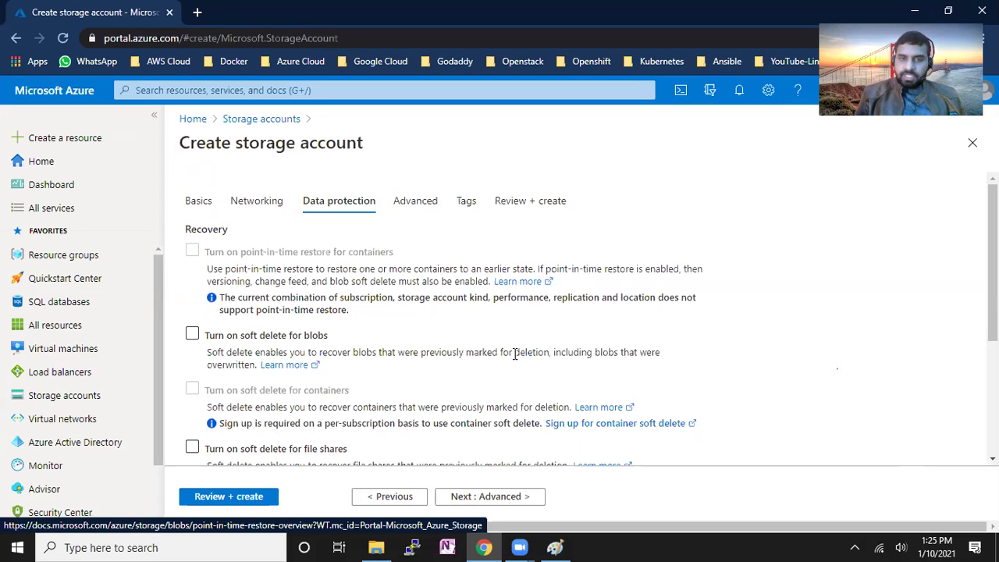
- Point out the soft delete options for blobs and file shares by highlighting their labels, and look through the tracking options
{"action": "scroll", "coordinate": [437, 366], "scroll_direction": "down", "scroll_amount": 1}
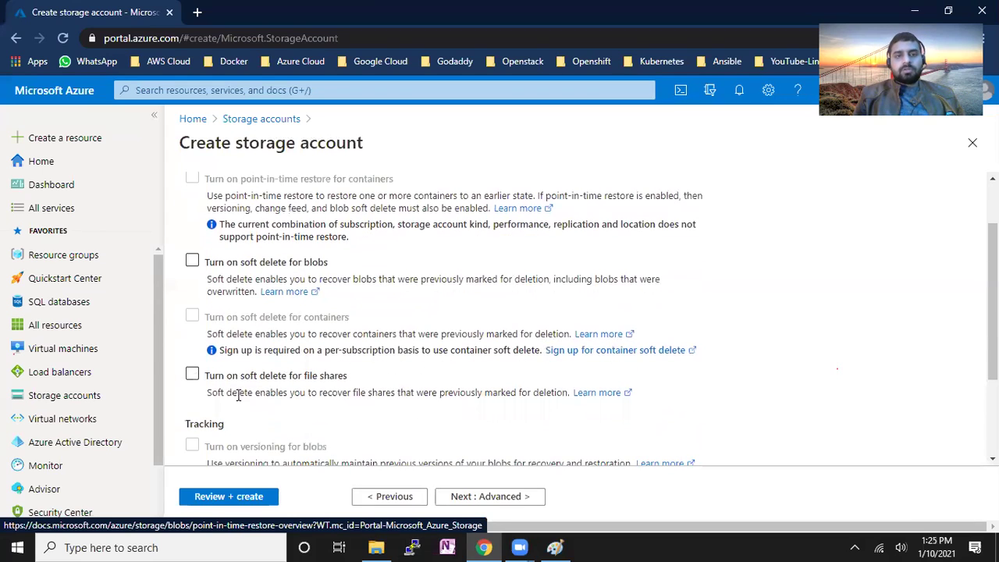
{"action": "left_click_drag", "start_coordinate": [304, 377], "coordinate": [348, 376]}
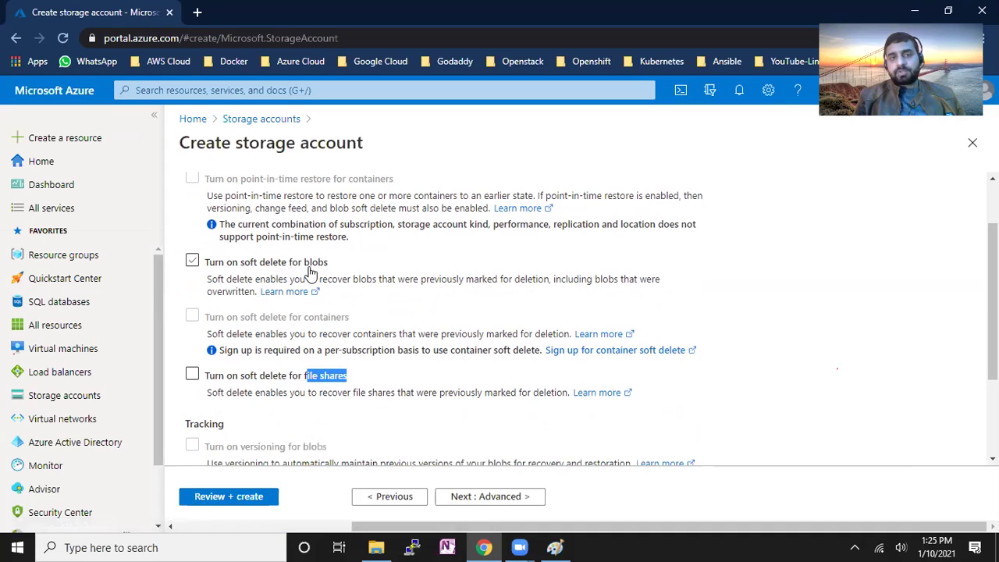
{"action": "left_click_drag", "start_coordinate": [305, 263], "coordinate": [337, 271]}
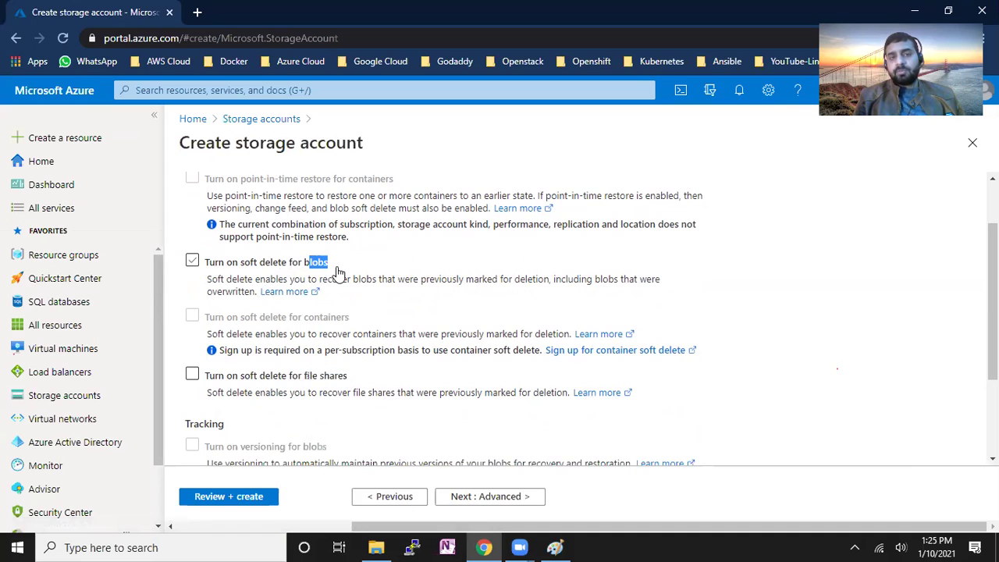
{"action": "left_click_drag", "start_coordinate": [316, 377], "coordinate": [346, 380]}
{"action": "left_click", "coordinate": [344, 380]}
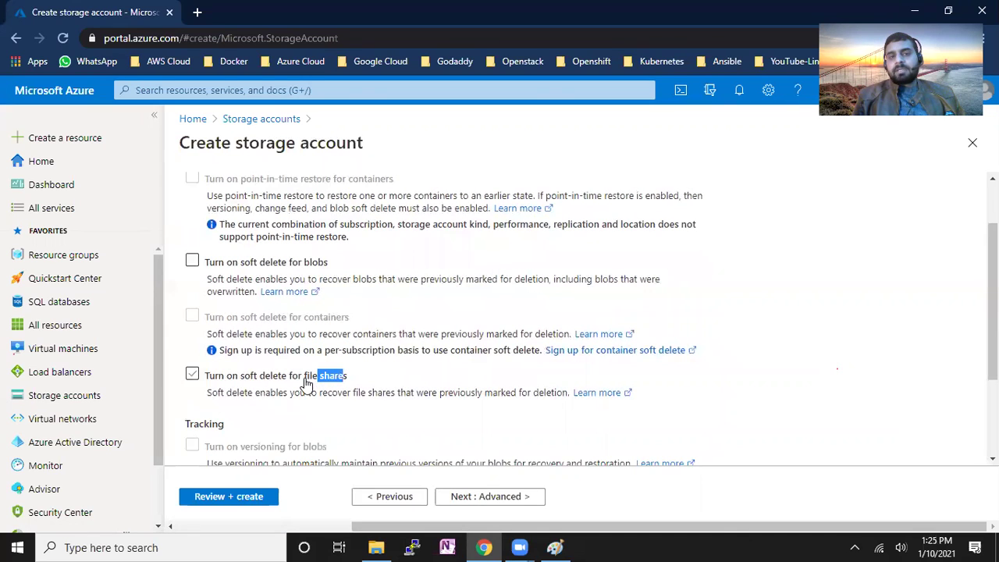
{"action": "left_click", "coordinate": [309, 270]}
{"action": "left_click", "coordinate": [310, 269]}
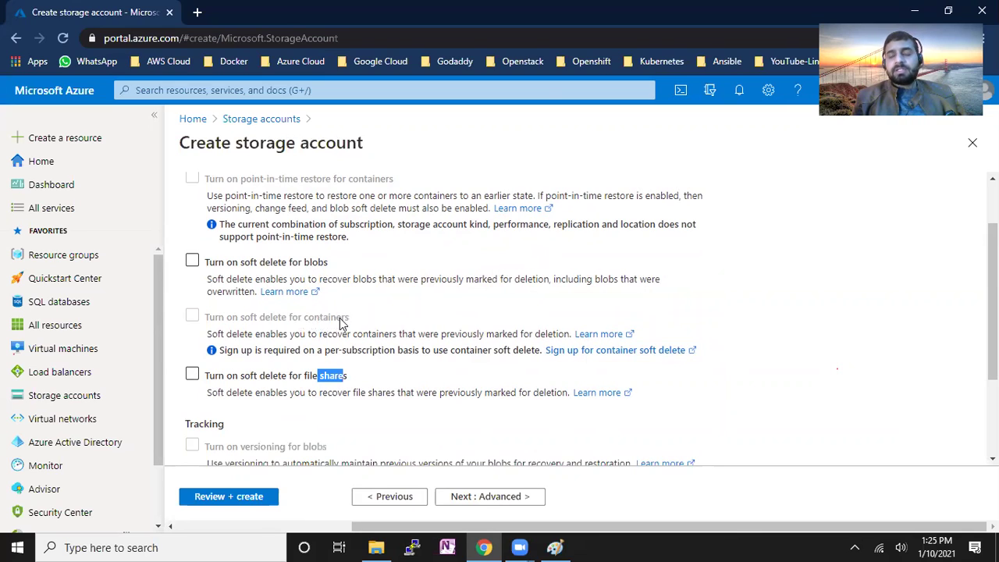
{"action": "left_click", "coordinate": [296, 267]}
{"action": "left_click", "coordinate": [349, 271]}
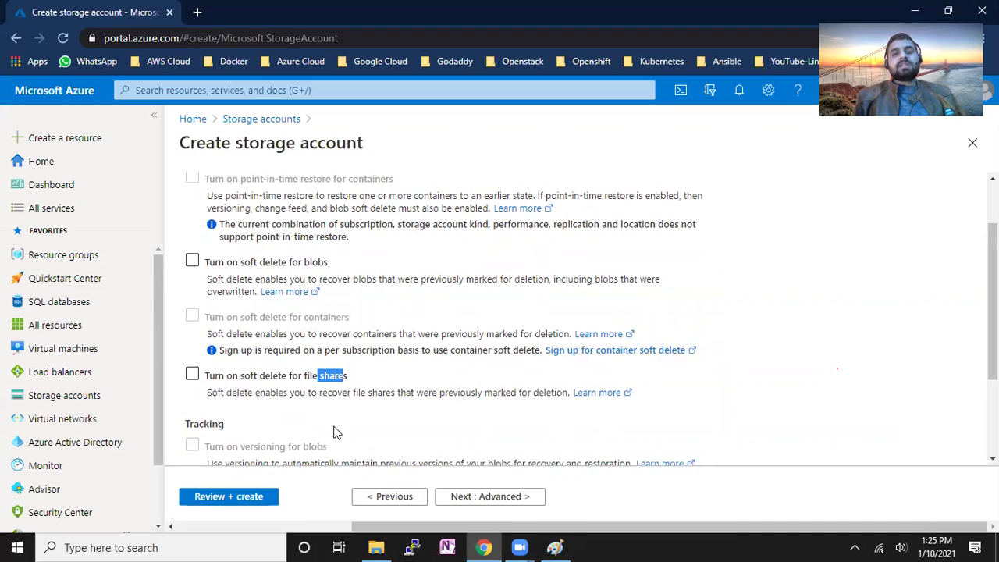
{"action": "scroll", "coordinate": [338, 417], "scroll_direction": "down", "scroll_amount": 2}
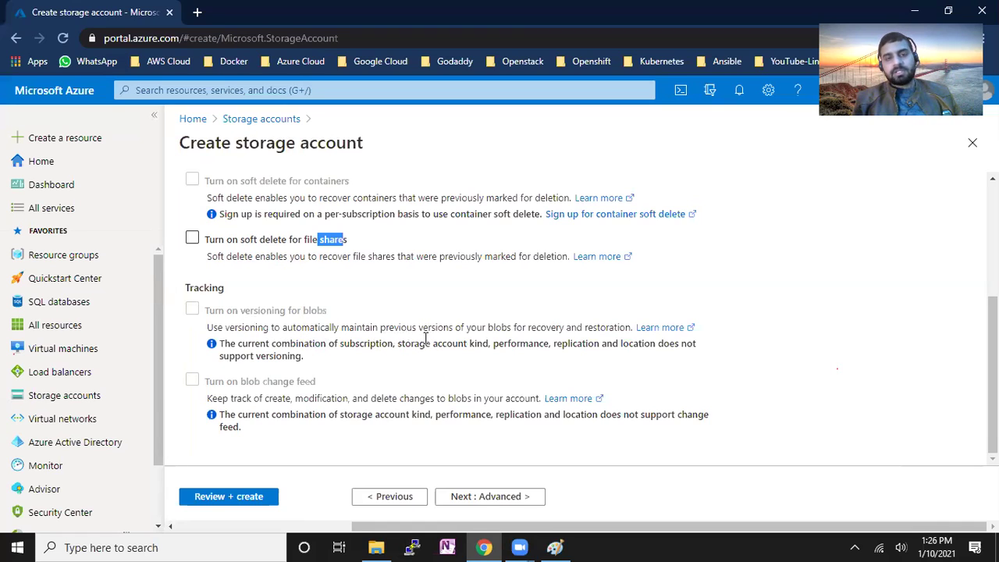
- Continue to the advanced settings, highlight the secure transfer requirement, and keep the minimum TLS version at Version 1.2
{"action": "left_click", "coordinate": [480, 501]}
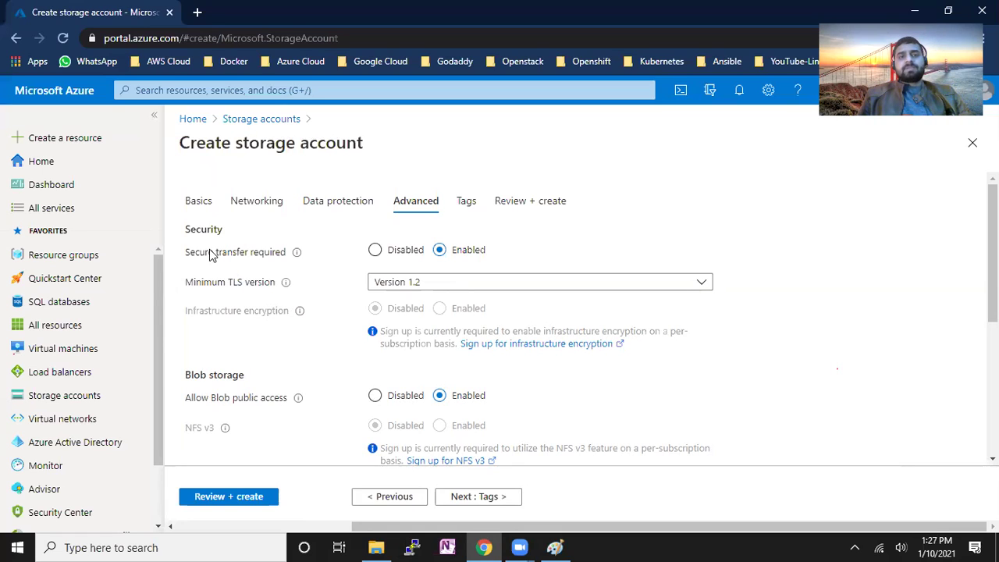
{"action": "left_click_drag", "start_coordinate": [210, 252], "coordinate": [272, 255]}
{"action": "mouse_move", "coordinate": [296, 255]}
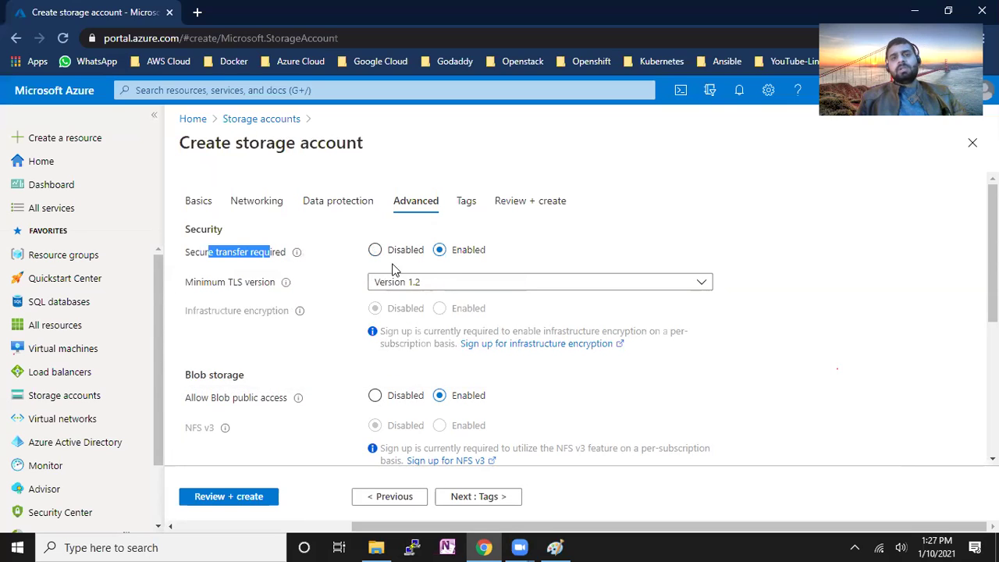
{"action": "left_click", "coordinate": [468, 284]}
{"action": "left_click", "coordinate": [453, 350]}
{"action": "left_click", "coordinate": [217, 284]}
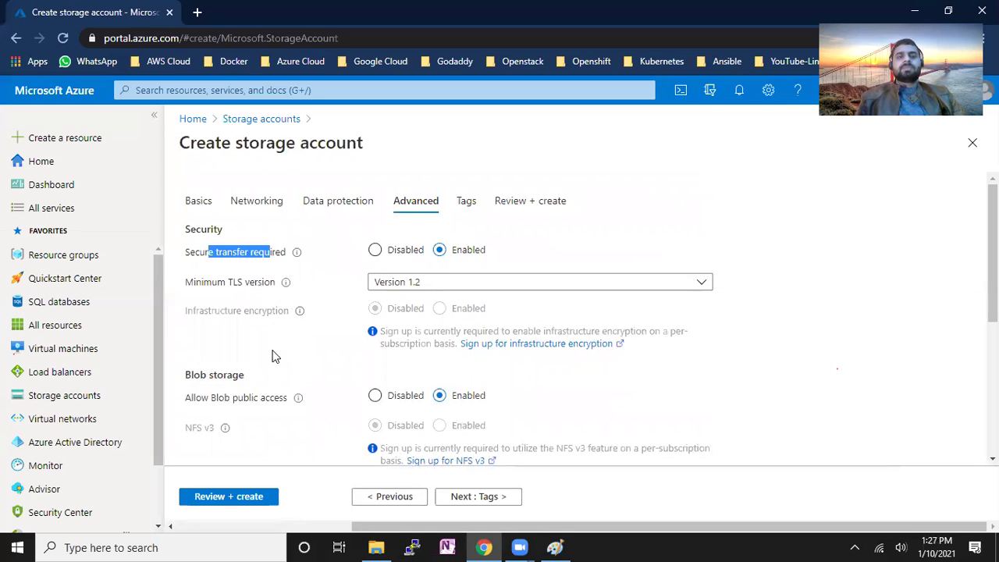
- Point out the Blob public access, NFS v3 and Data Lake Storage Gen2 options by highlighting their labels
{"action": "left_click_drag", "start_coordinate": [192, 372], "coordinate": [266, 401]}
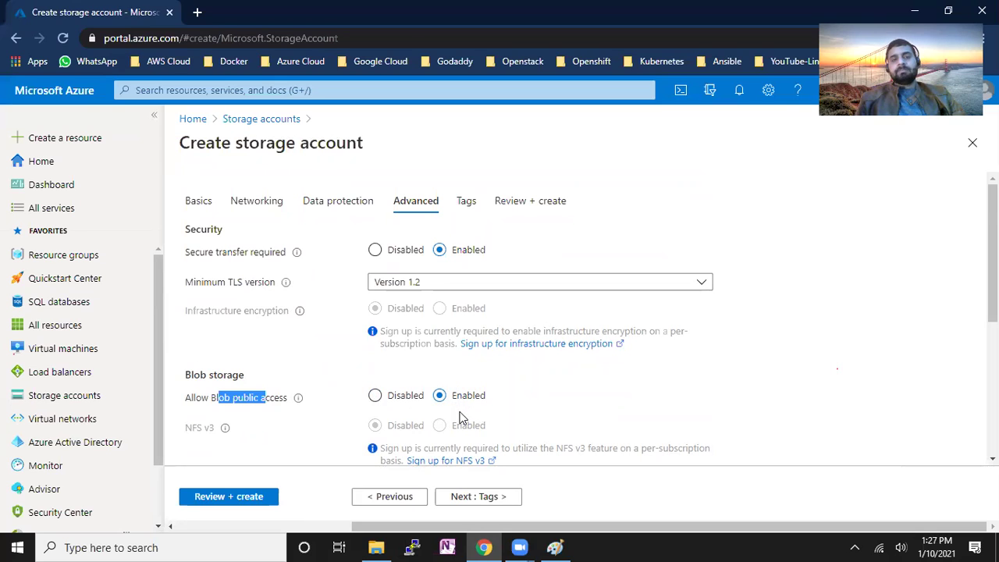
{"action": "scroll", "coordinate": [460, 418], "scroll_direction": "down", "scroll_amount": 1}
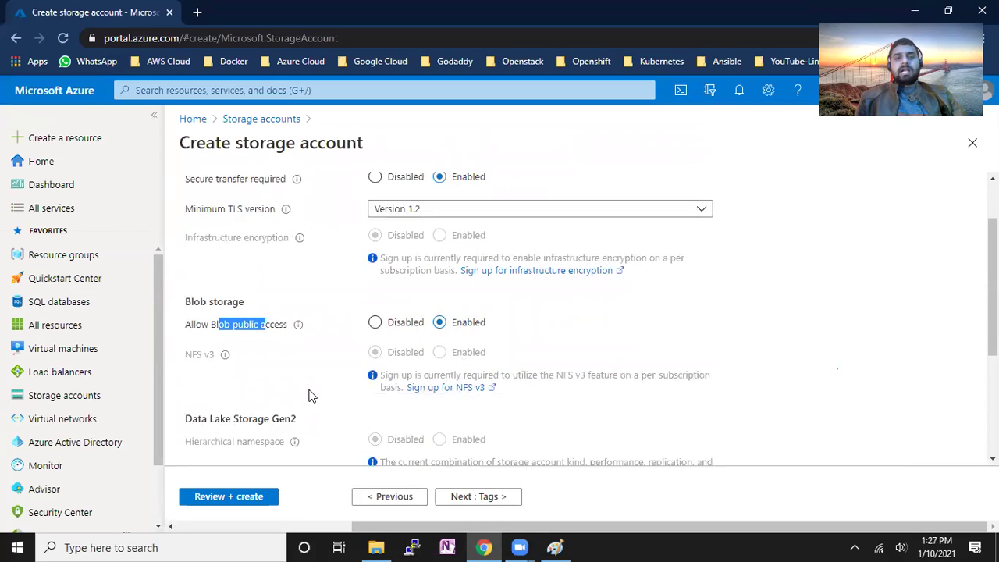
{"action": "left_click_drag", "start_coordinate": [191, 356], "coordinate": [208, 355]}
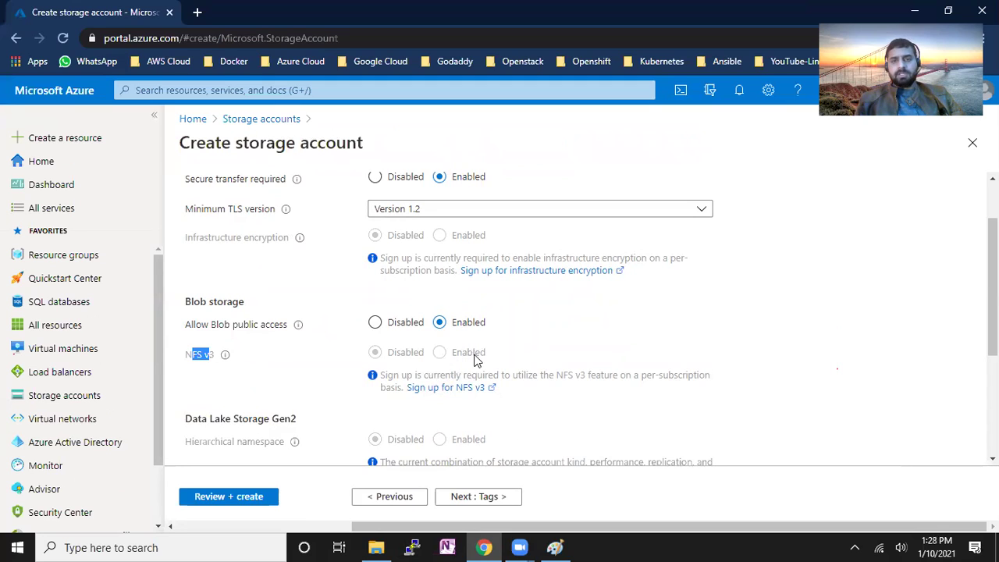
{"action": "scroll", "coordinate": [593, 394], "scroll_direction": "down", "scroll_amount": 1}
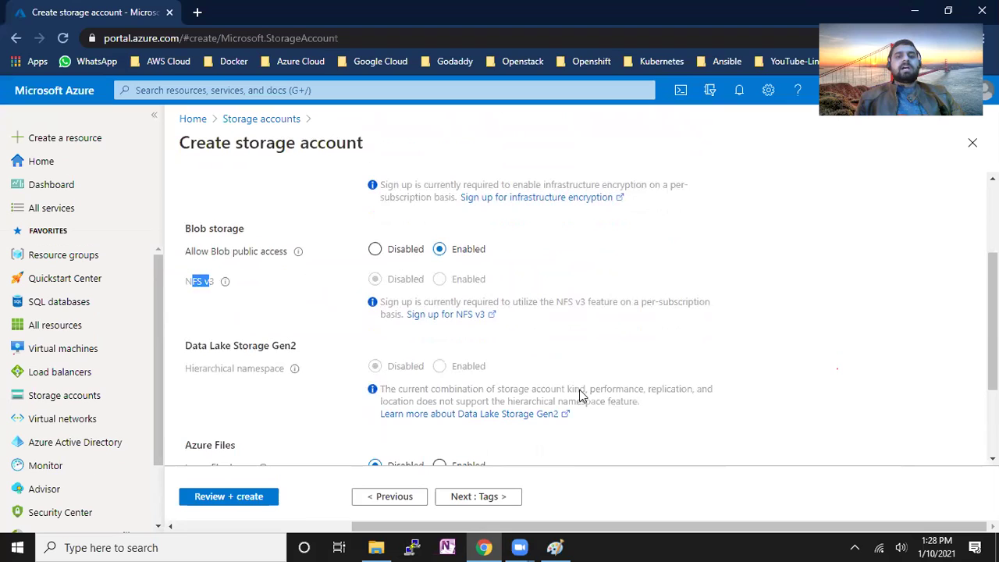
{"action": "left_click_drag", "start_coordinate": [187, 345], "coordinate": [280, 347]}
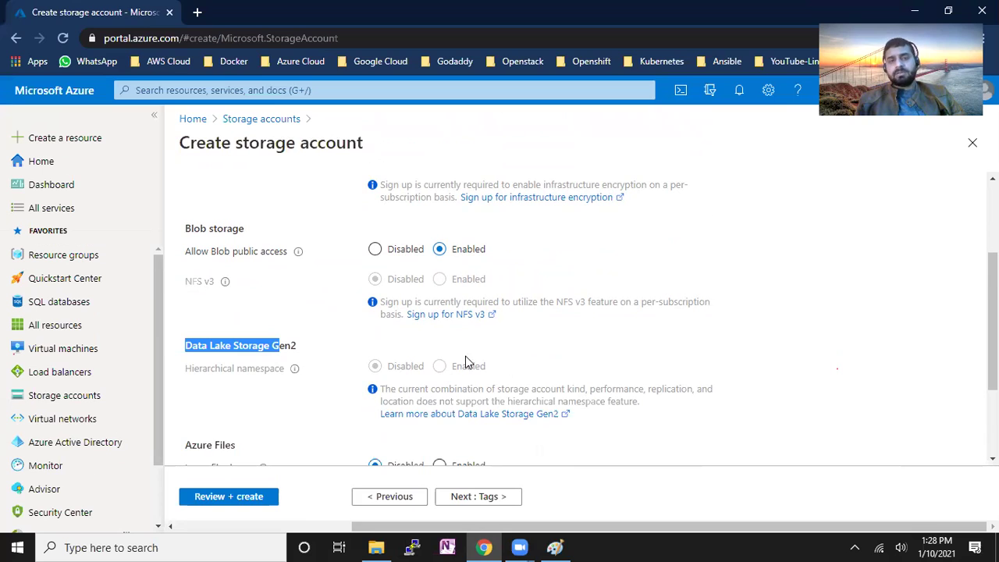
{"action": "scroll", "coordinate": [466, 361], "scroll_direction": "down", "scroll_amount": 1}
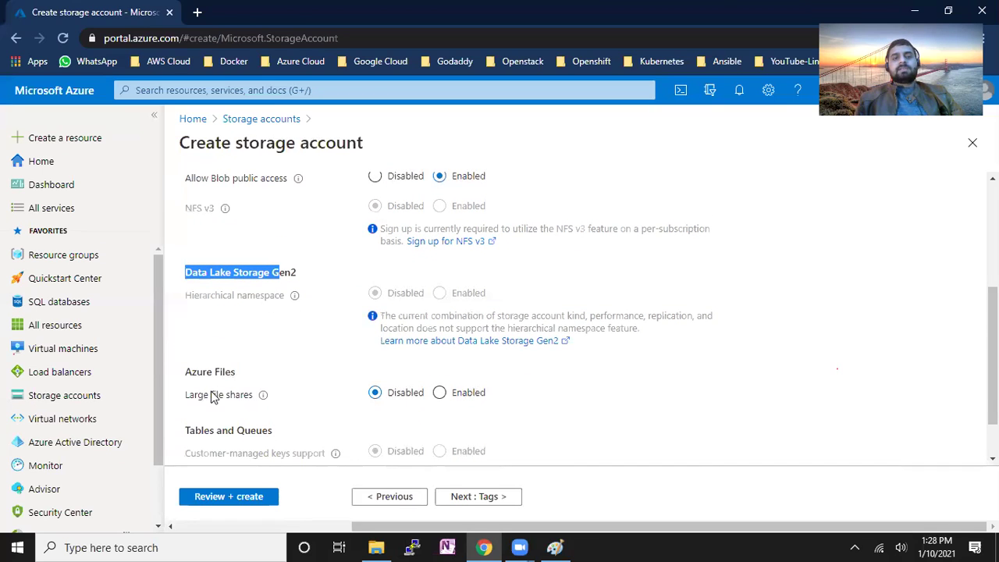
- Read the description of large file shares, and turn the option on and back off to demonstrate it
{"action": "left_click_drag", "start_coordinate": [199, 398], "coordinate": [265, 398]}
{"action": "mouse_move", "coordinate": [266, 399]}
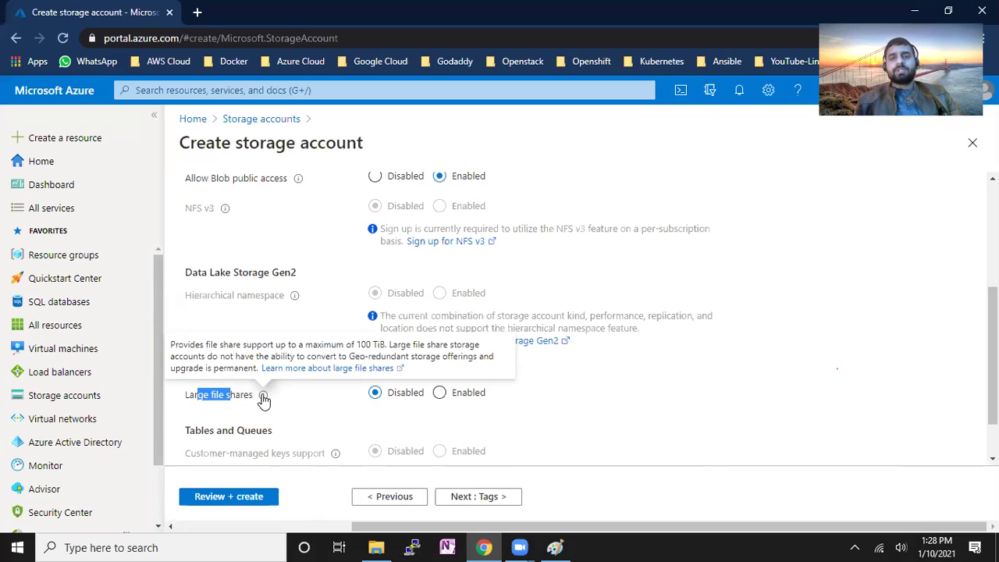
{"action": "left_click", "coordinate": [439, 393]}
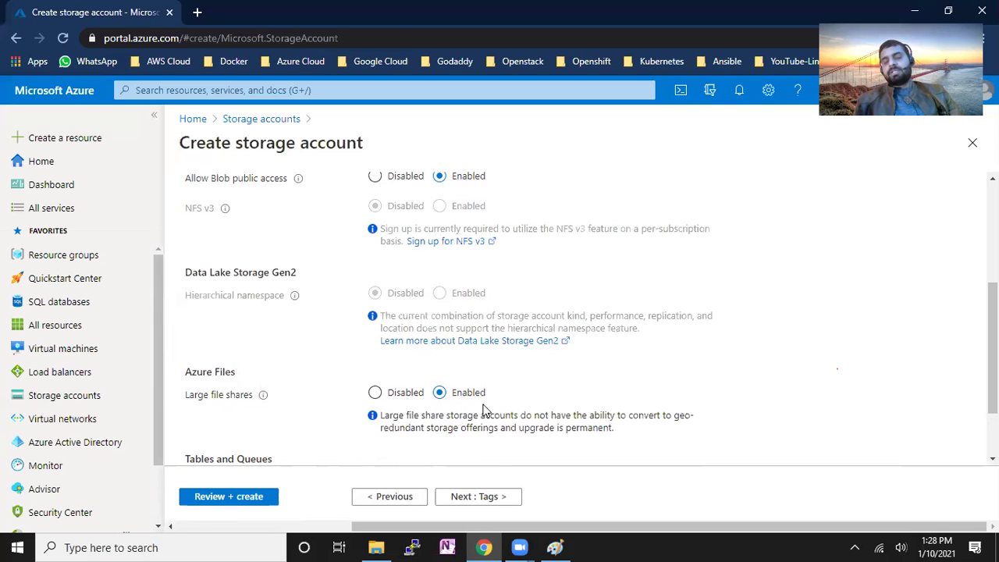
{"action": "left_click", "coordinate": [375, 394]}
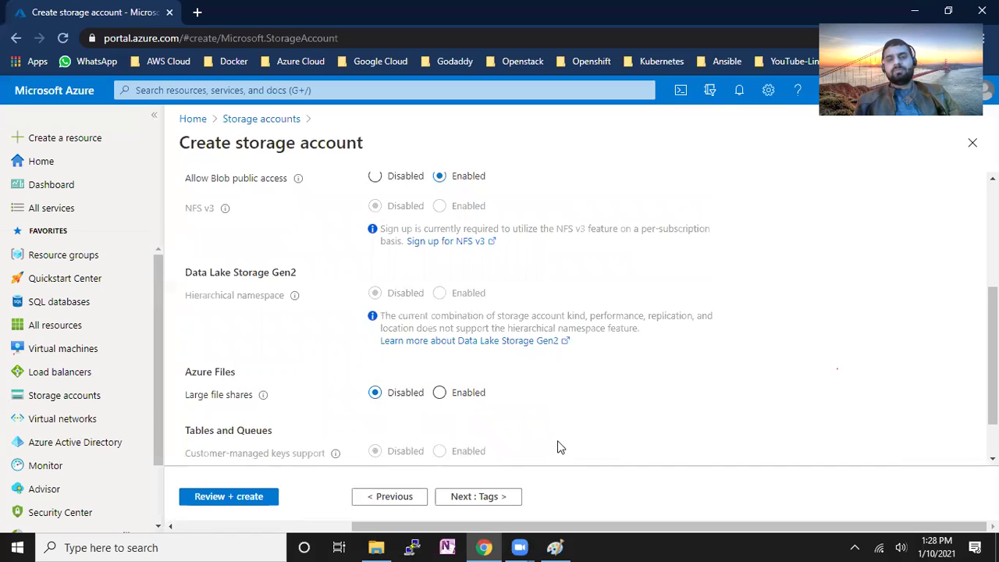
- Leave the tags empty and continue to the final review of the storage account
{"action": "scroll", "coordinate": [593, 437], "scroll_direction": "down", "scroll_amount": 1}
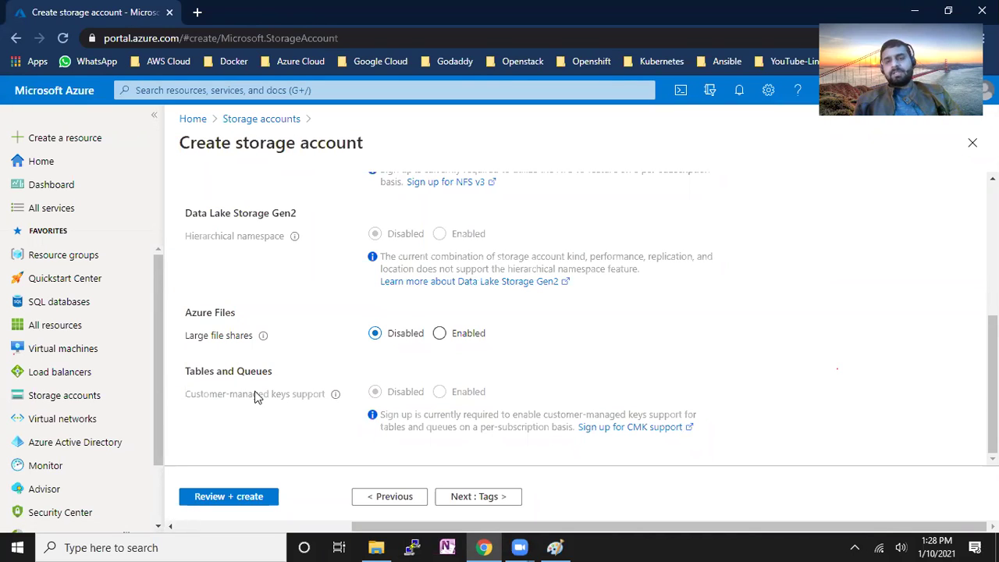
{"action": "left_click", "coordinate": [461, 496]}
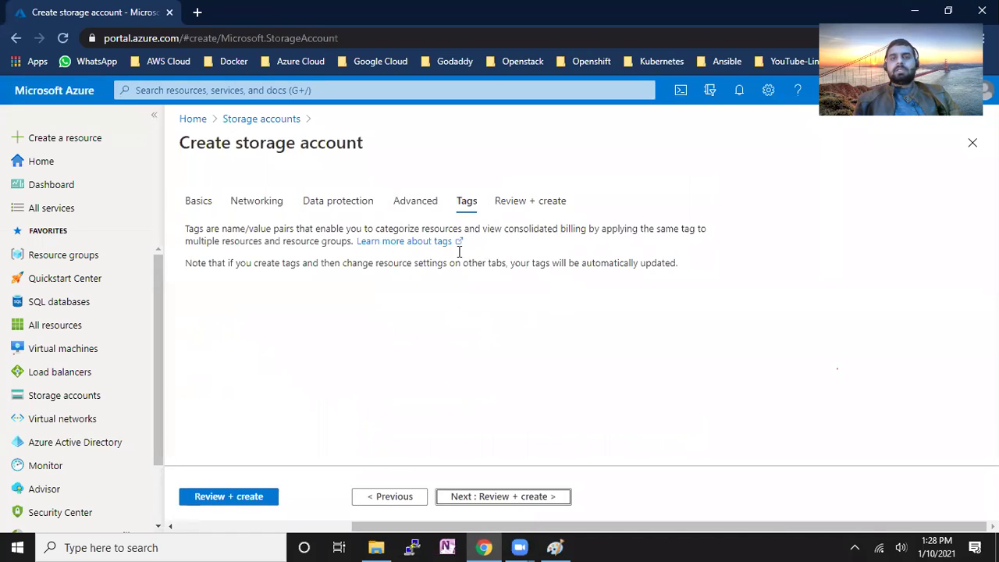
{"action": "left_click", "coordinate": [234, 497]}
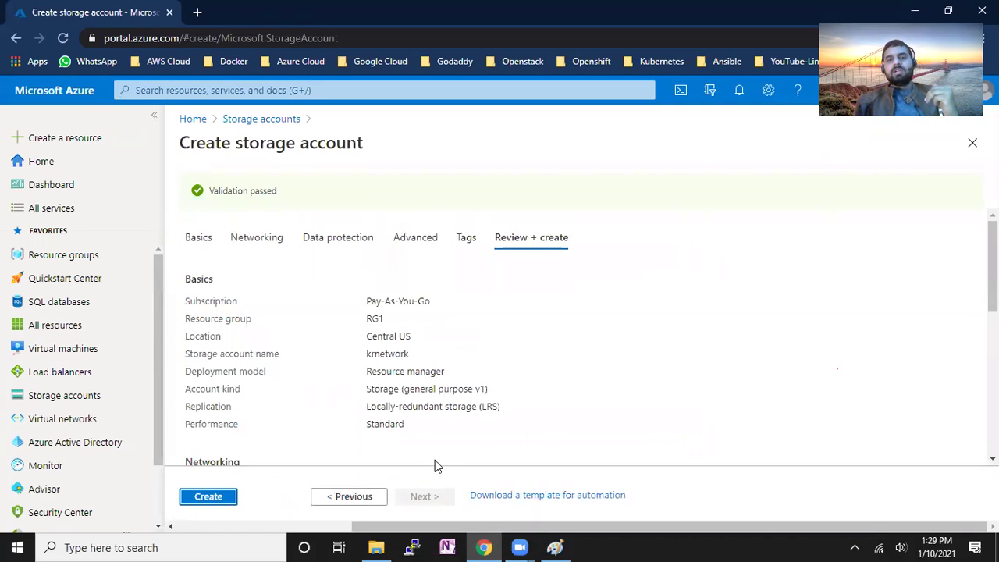
- Highlight the locally-redundant storage (LRS) replication in the summary and create the storage account krnetwork
{"action": "left_click_drag", "start_coordinate": [419, 404], "coordinate": [501, 406]}
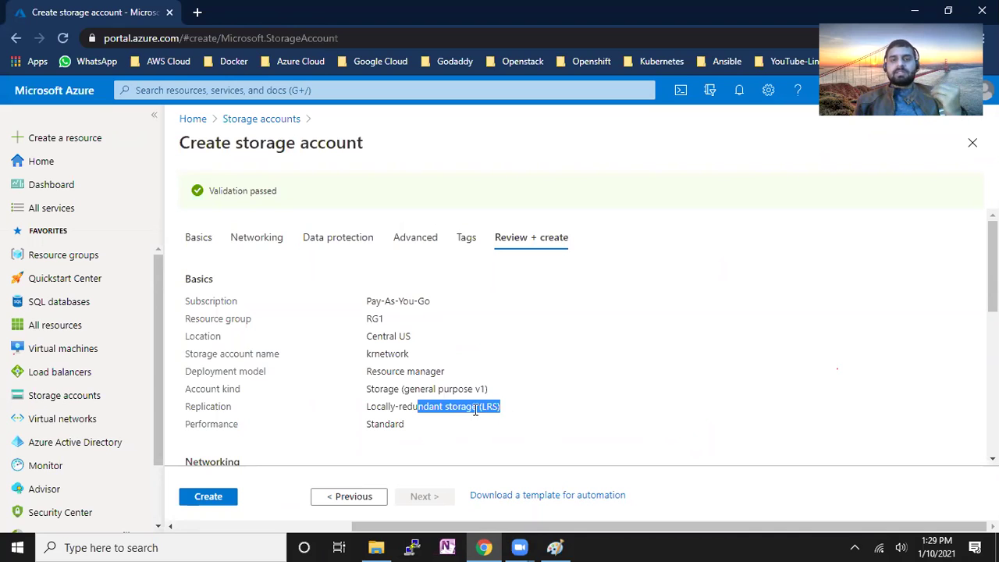
{"action": "left_click_drag", "start_coordinate": [188, 413], "coordinate": [260, 411]}
{"action": "left_click_drag", "start_coordinate": [388, 405], "coordinate": [527, 416]}
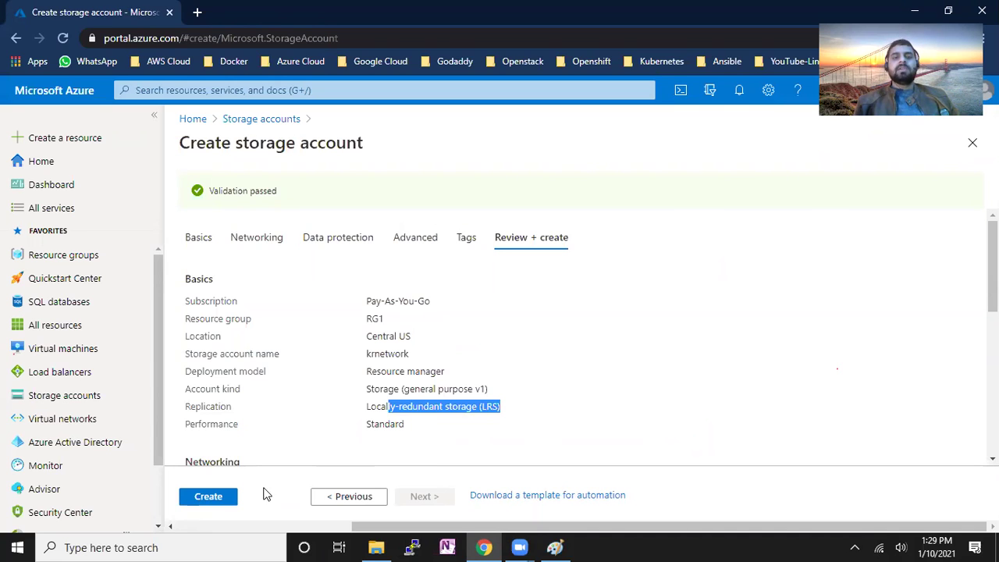
{"action": "left_click", "coordinate": [220, 499]}
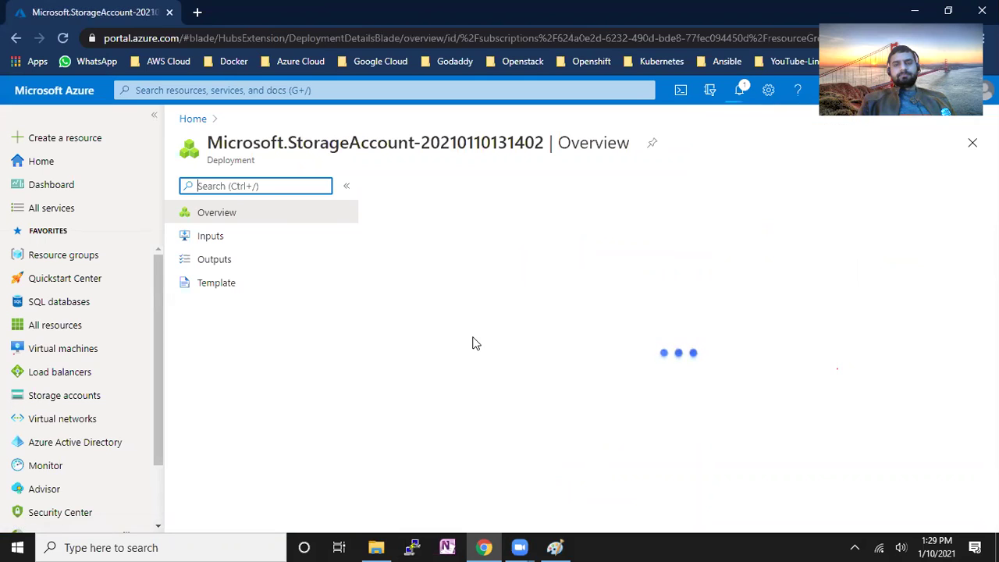
- Adjust the computer's speaker volume to 62
{"action": "left_click", "coordinate": [900, 535]}
{"action": "scroll", "coordinate": [900, 535], "scroll_direction": "up", "scroll_amount": 4}
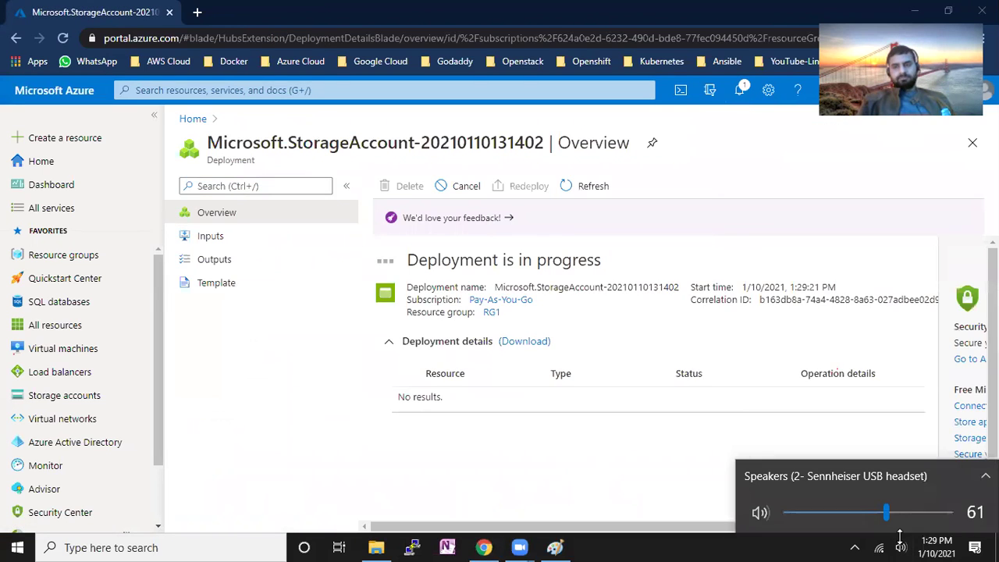
{"action": "scroll", "coordinate": [899, 535], "scroll_direction": "up", "scroll_amount": 1}
{"action": "scroll", "coordinate": [900, 535], "scroll_direction": "down", "scroll_amount": 2}
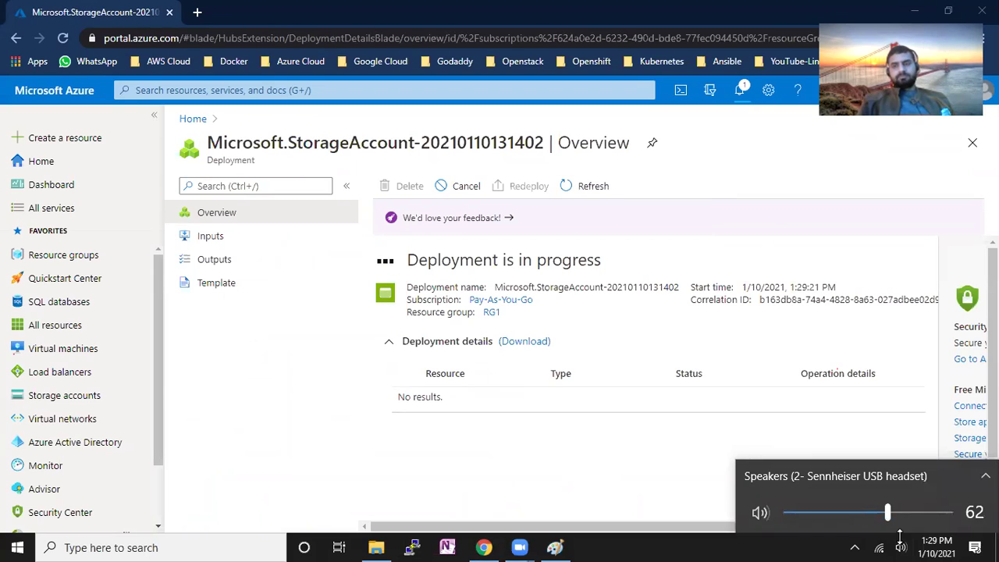
{"action": "left_click", "coordinate": [681, 450]}
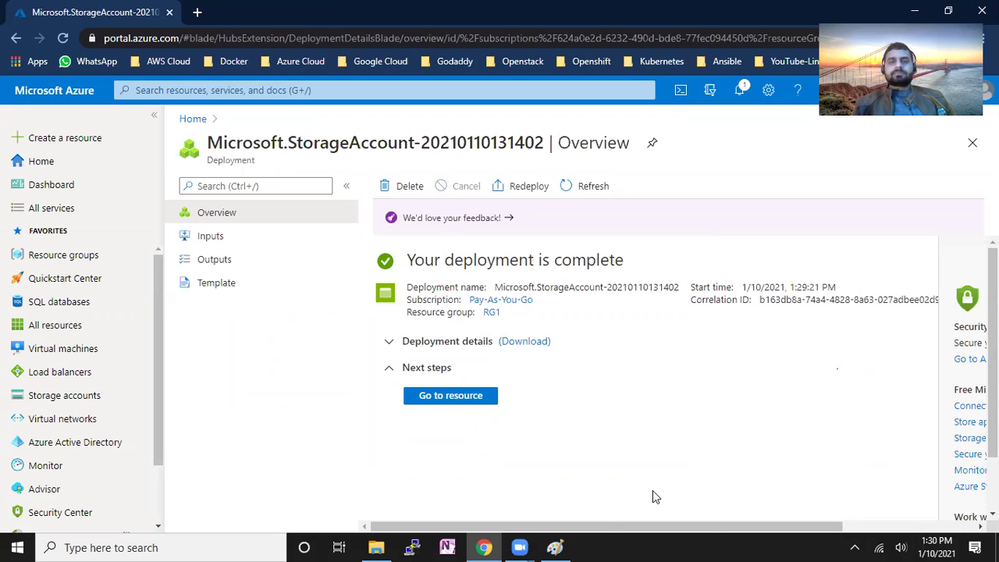
- Open the deployed krnetwork resource and highlight its performance, replication, account kind, location and status in the essentials
{"action": "left_click", "coordinate": [463, 400]}
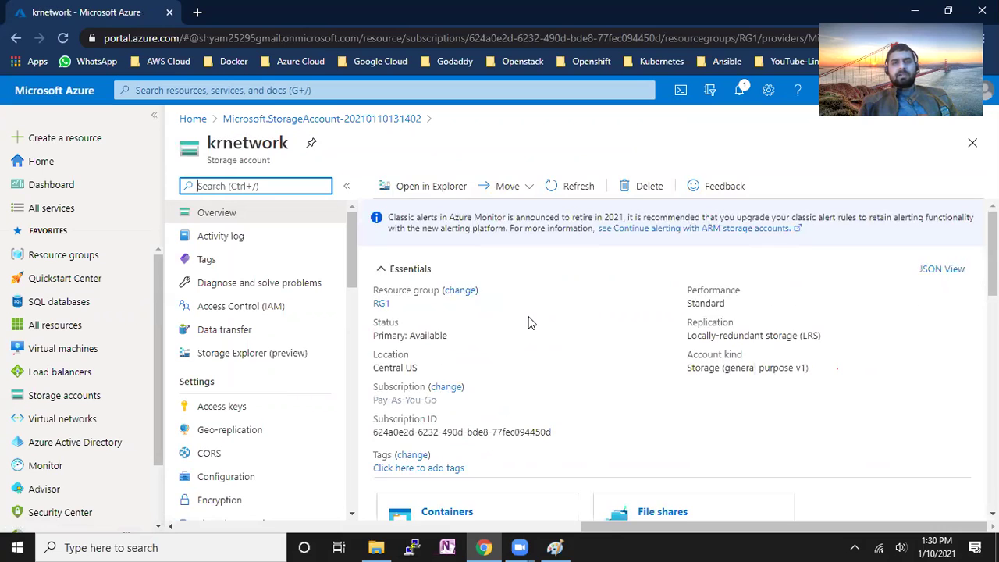
{"action": "double_click", "coordinate": [696, 290]}
{"action": "left_click_drag", "start_coordinate": [725, 303], "coordinate": [759, 337]}
{"action": "left_click_drag", "start_coordinate": [699, 369], "coordinate": [784, 369]}
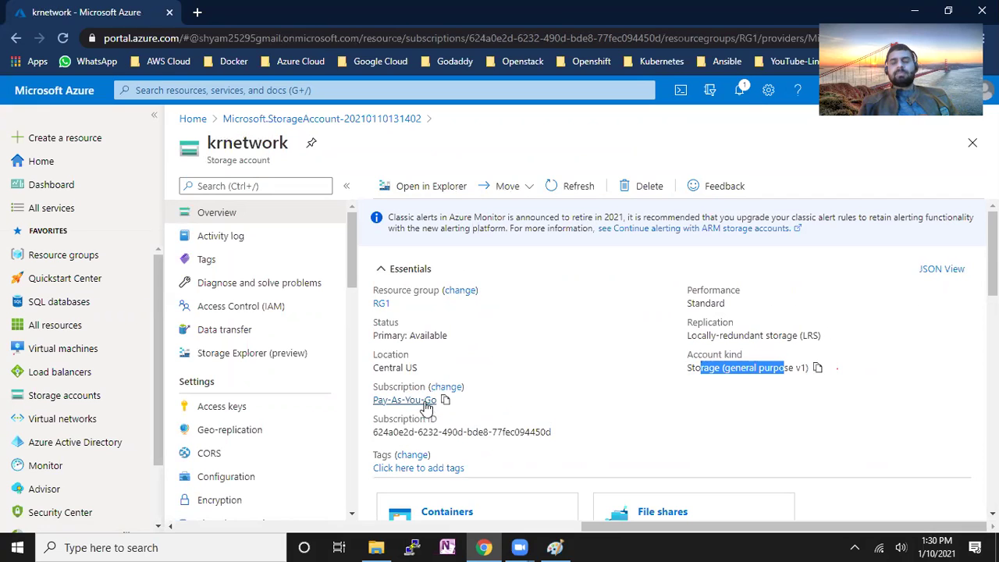
{"action": "left_click_drag", "start_coordinate": [384, 366], "coordinate": [450, 336]}
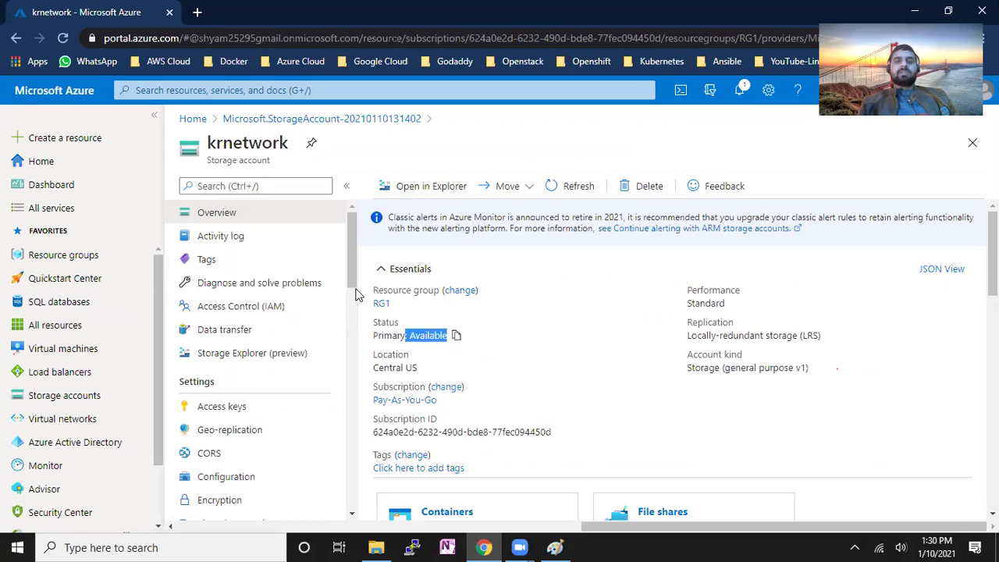
- Open krnetwork's geo-replication settings and examine the data center type, status and location map, highlighting the primary location's values
{"action": "scroll", "coordinate": [312, 320], "scroll_direction": "down", "scroll_amount": 2}
{"action": "left_click", "coordinate": [270, 331]}
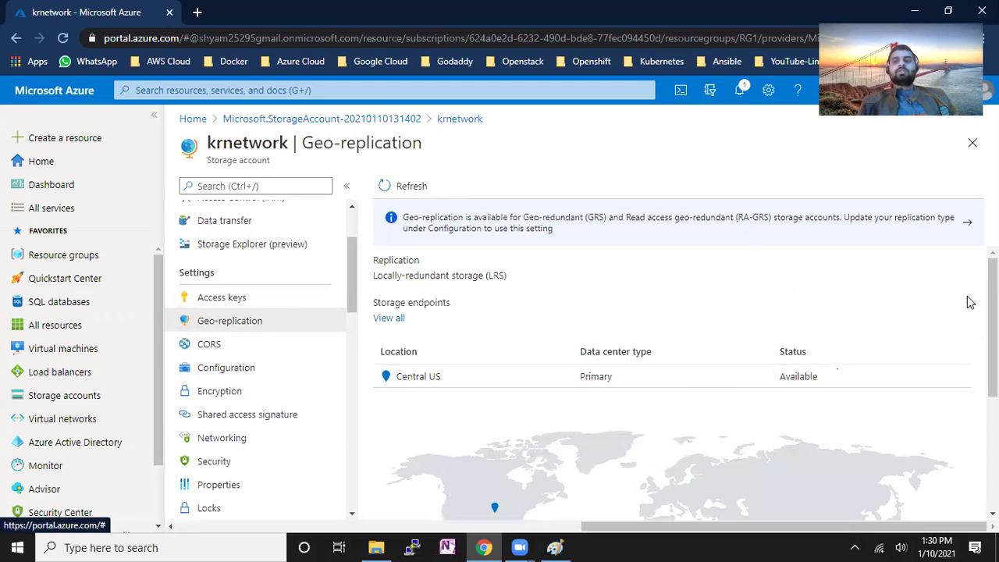
{"action": "scroll", "coordinate": [992, 327], "scroll_direction": "down", "scroll_amount": 1}
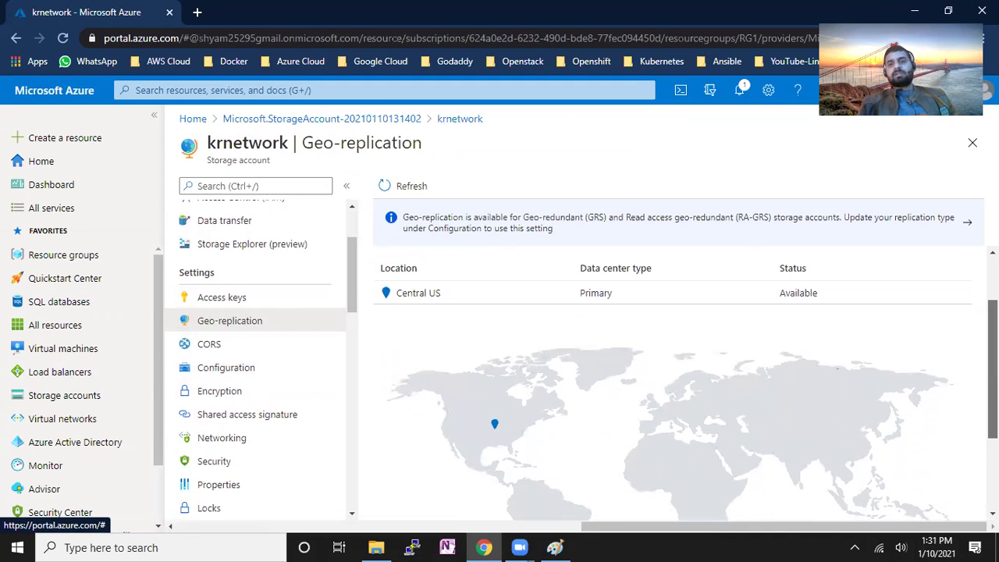
{"action": "left_click_drag", "start_coordinate": [585, 294], "coordinate": [618, 296]}
{"action": "left_click_drag", "start_coordinate": [785, 294], "coordinate": [825, 294]}
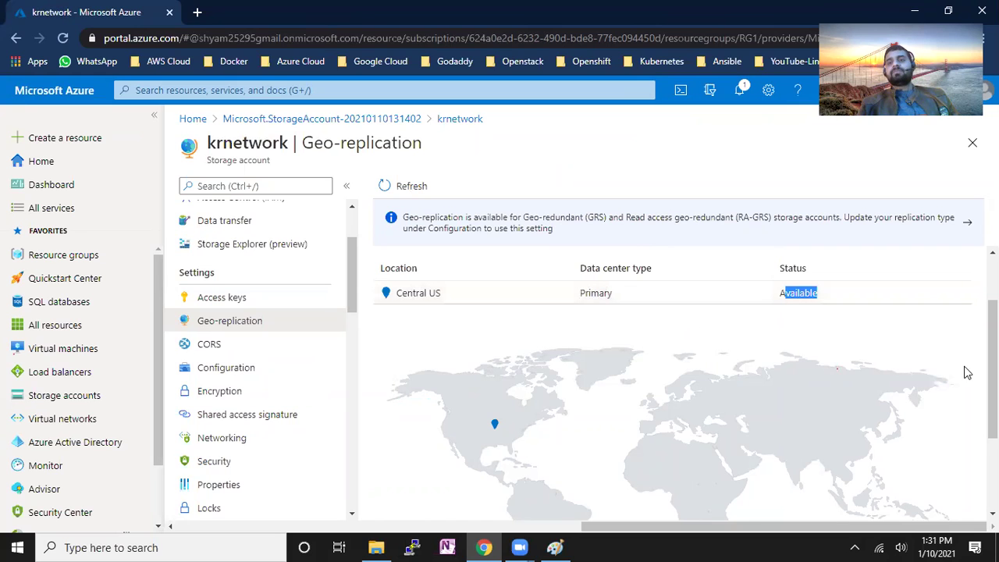
{"action": "scroll", "coordinate": [992, 367], "scroll_direction": "down", "scroll_amount": 2}
{"action": "scroll", "coordinate": [734, 336], "scroll_direction": "up", "scroll_amount": 3}
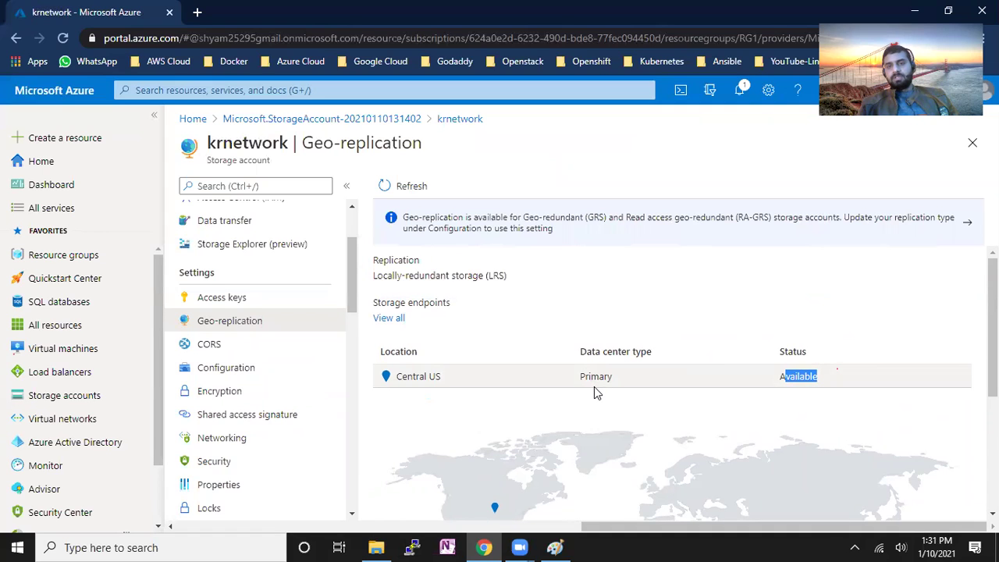
- Return from krnetwork's geo-replication settings to the storage accounts list and start creating another storage account
{"action": "left_click_drag", "start_coordinate": [355, 299], "coordinate": [367, 229]}
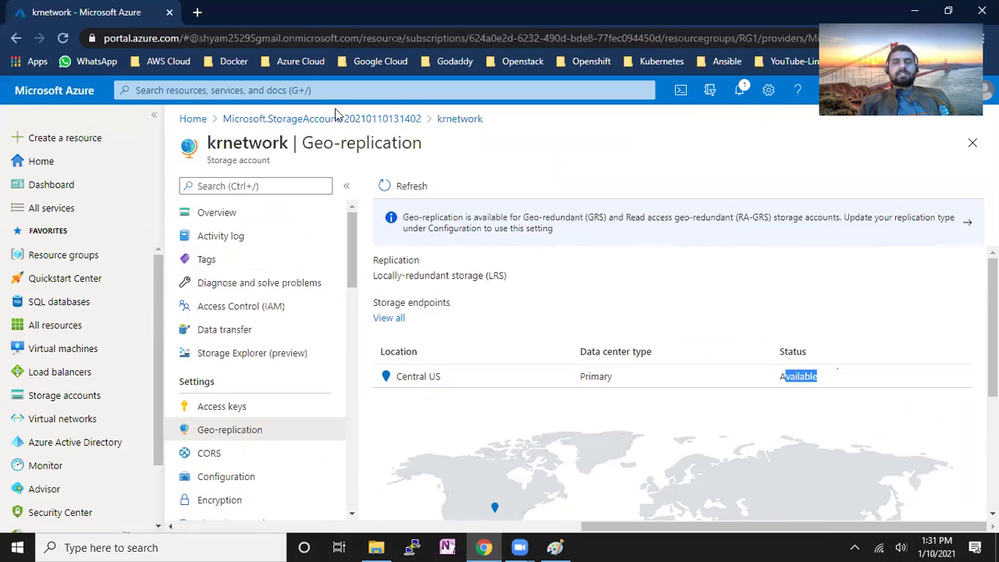
{"action": "left_click", "coordinate": [256, 94]}
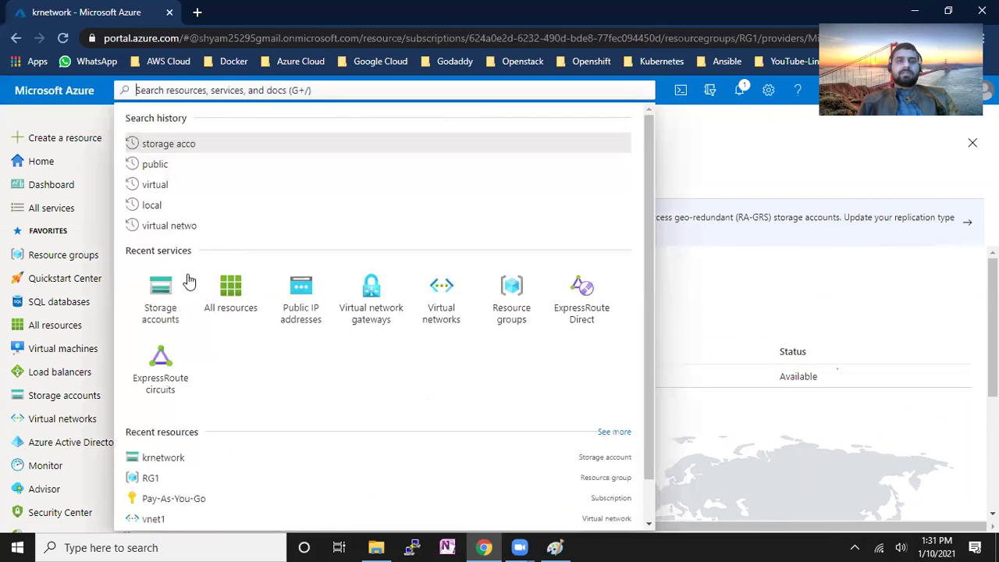
{"action": "key", "text": "Escape"}
{"action": "key", "text": "alt+Left"}
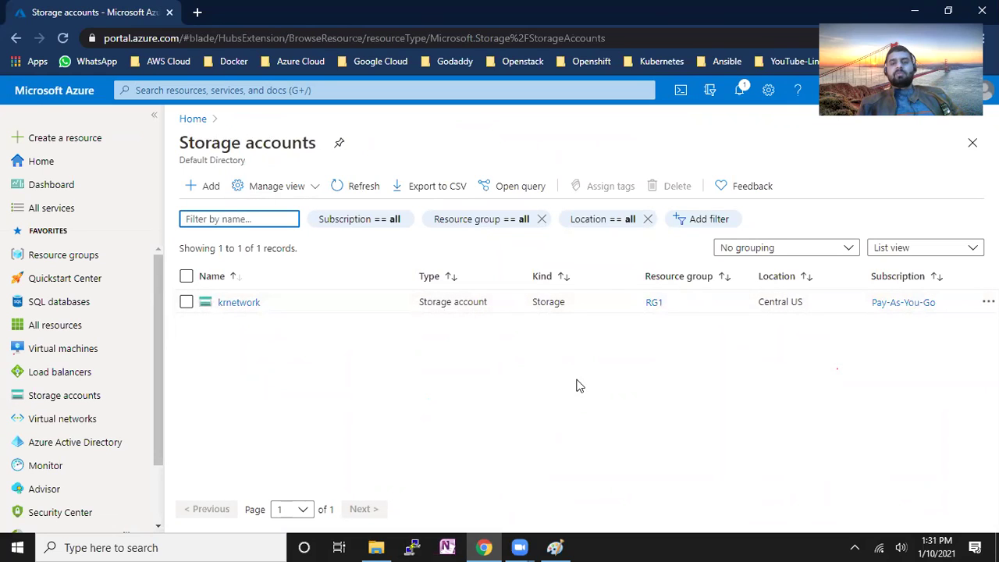
{"action": "left_click", "coordinate": [199, 186]}
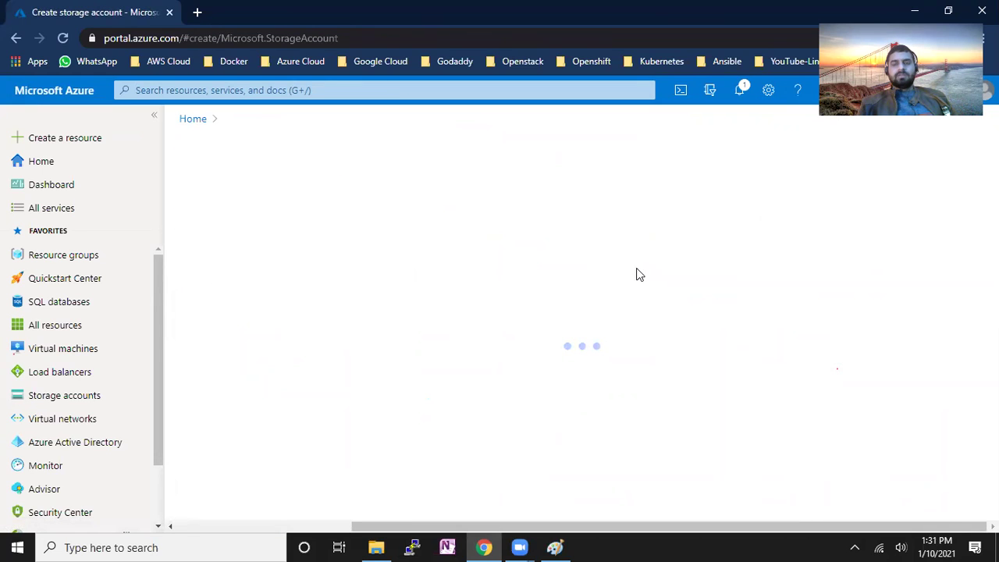
- Assign the new storage account to resource group RG1 and name it krnetwork1
{"action": "left_click", "coordinate": [540, 383]}
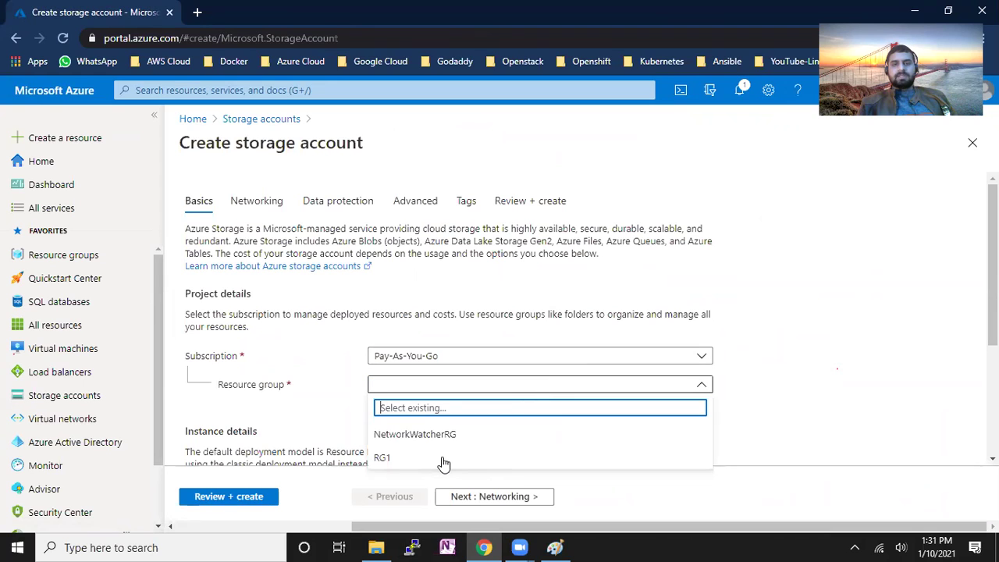
{"action": "left_click", "coordinate": [442, 458]}
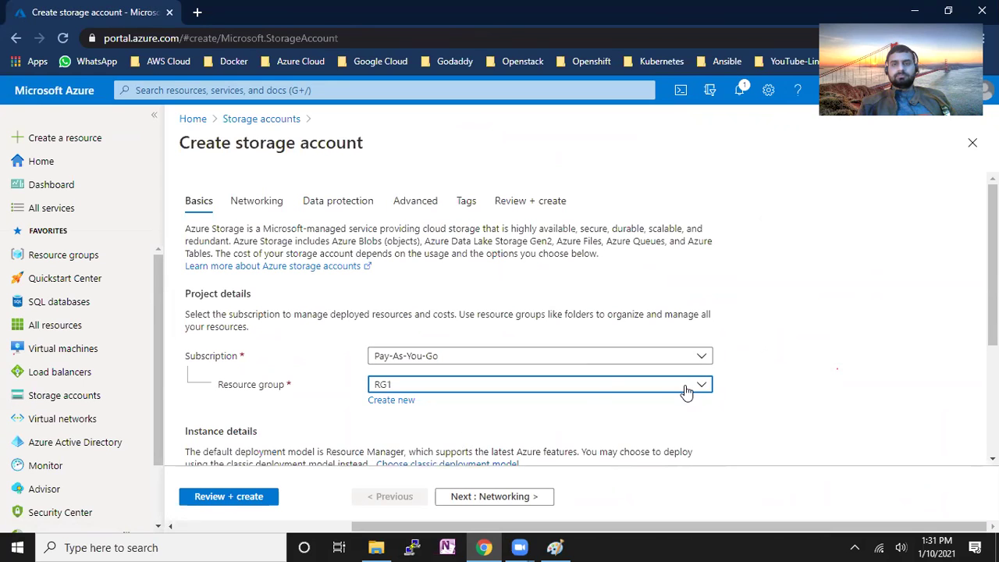
{"action": "scroll", "coordinate": [726, 358], "scroll_direction": "down", "scroll_amount": 3}
{"action": "left_click", "coordinate": [610, 307]}
{"action": "type", "text": "kr"}
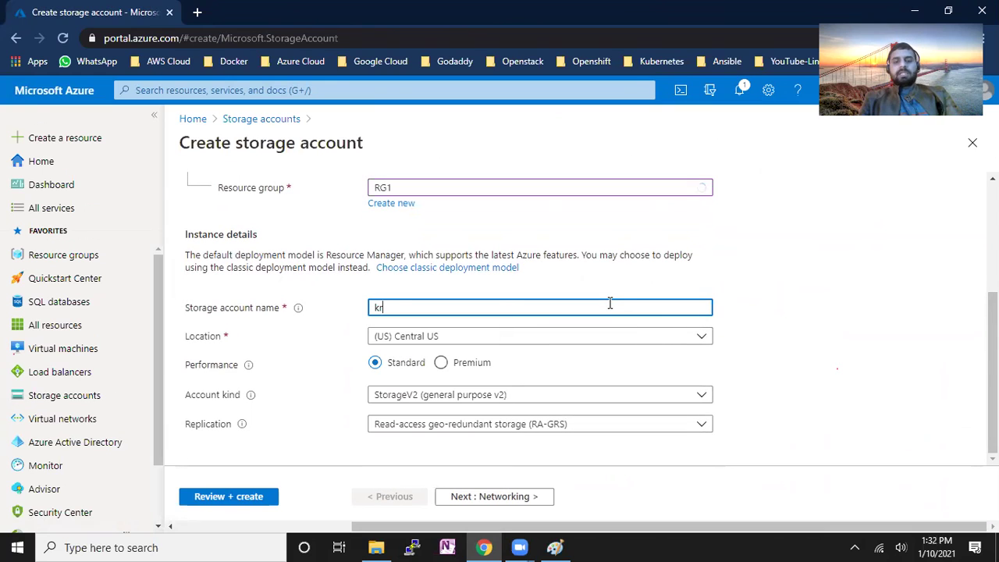
{"action": "type", "text": "network1"}
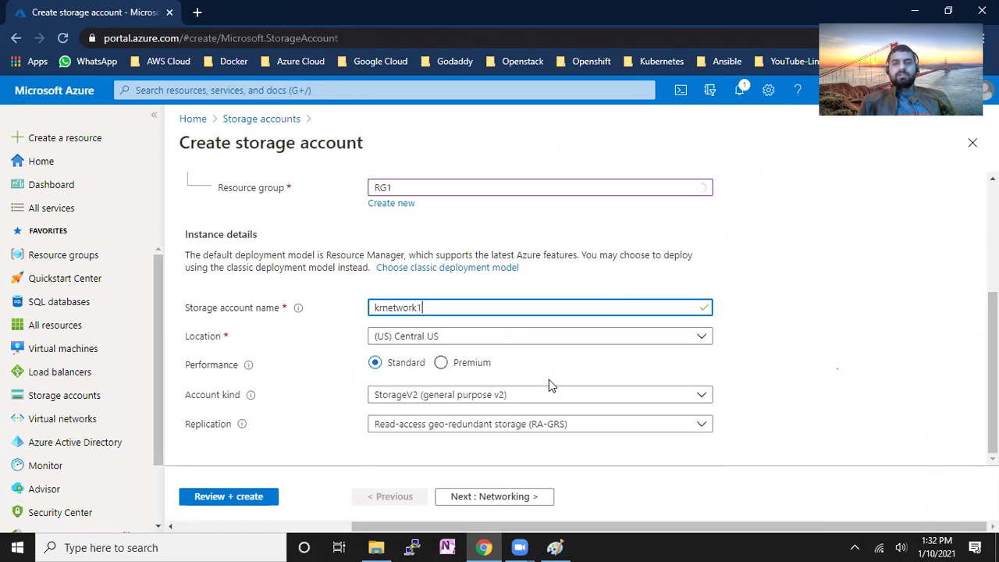
- Choose account kind StorageV2 (general purpose v2) with Zone-redundant storage (ZRS) replication, and continue to the networking settings
{"action": "left_click", "coordinate": [538, 398]}
{"action": "left_click", "coordinate": [494, 422]}
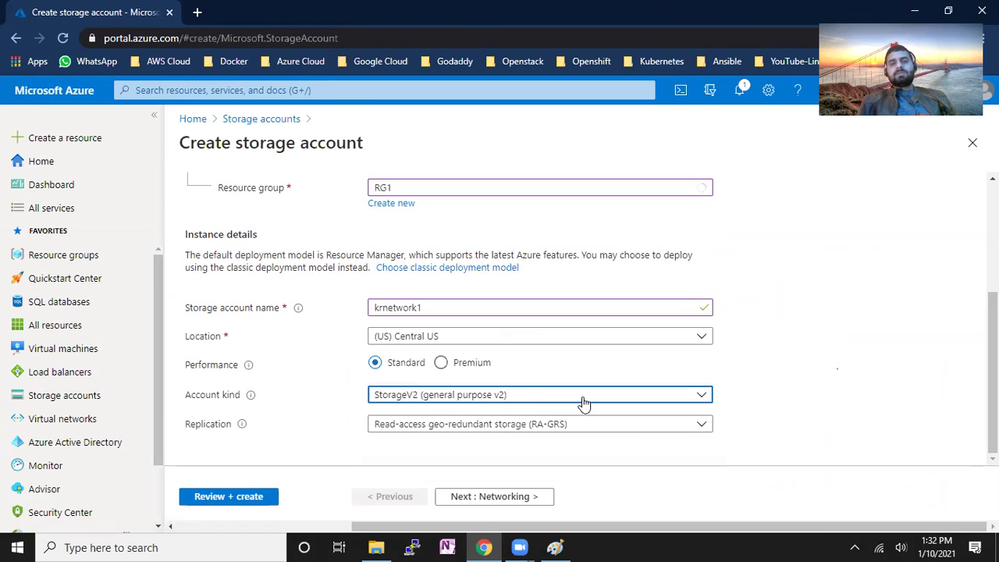
{"action": "left_click", "coordinate": [633, 428]}
{"action": "left_click", "coordinate": [540, 312]}
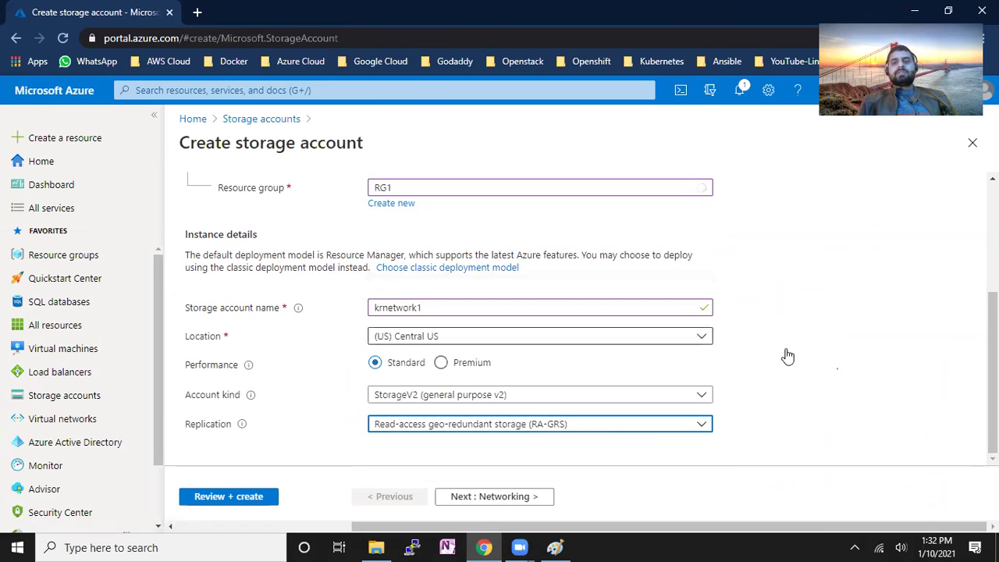
{"action": "left_click", "coordinate": [515, 497]}
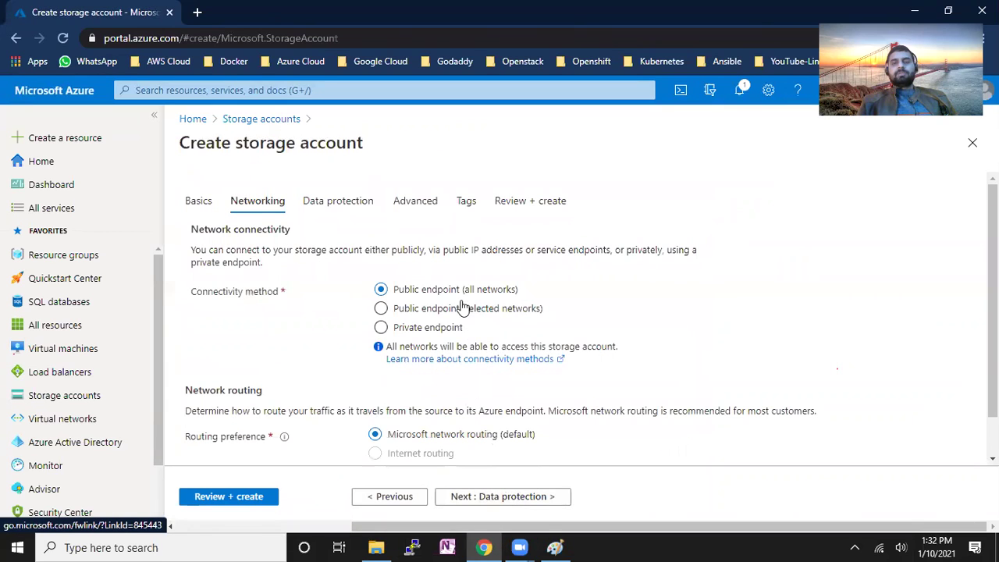
- Try the Private endpoint connectivity method and its endpoint creation form, and restore Public endpoint (all networks)
{"action": "left_click", "coordinate": [441, 328]}
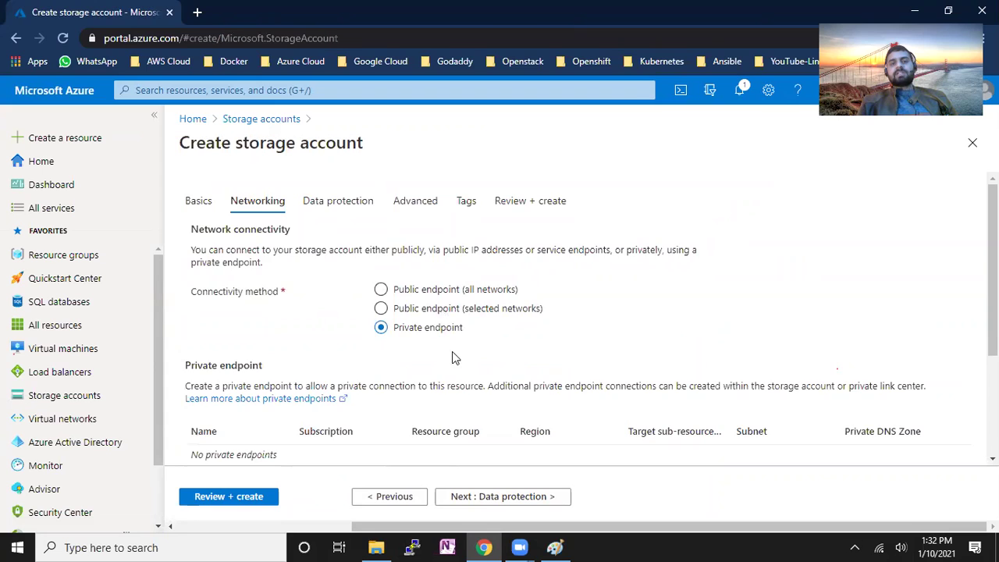
{"action": "scroll", "coordinate": [468, 350], "scroll_direction": "down", "scroll_amount": 2}
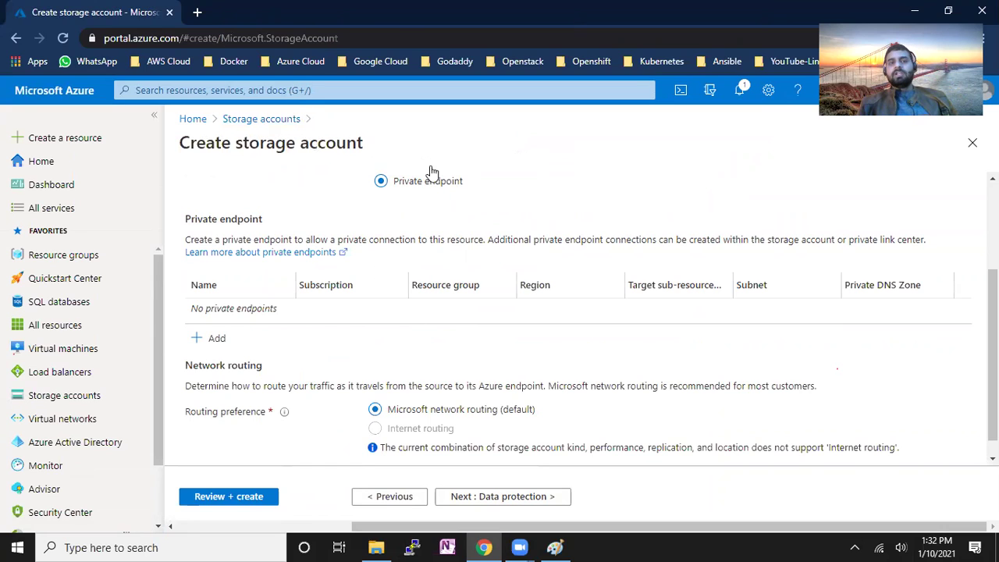
{"action": "left_click_drag", "start_coordinate": [204, 308], "coordinate": [332, 317]}
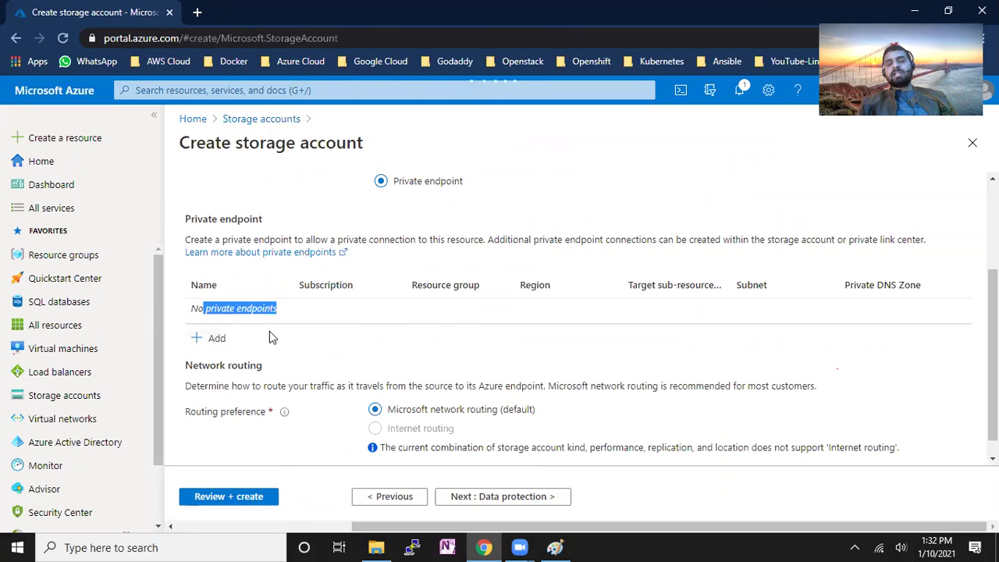
{"action": "left_click", "coordinate": [217, 338]}
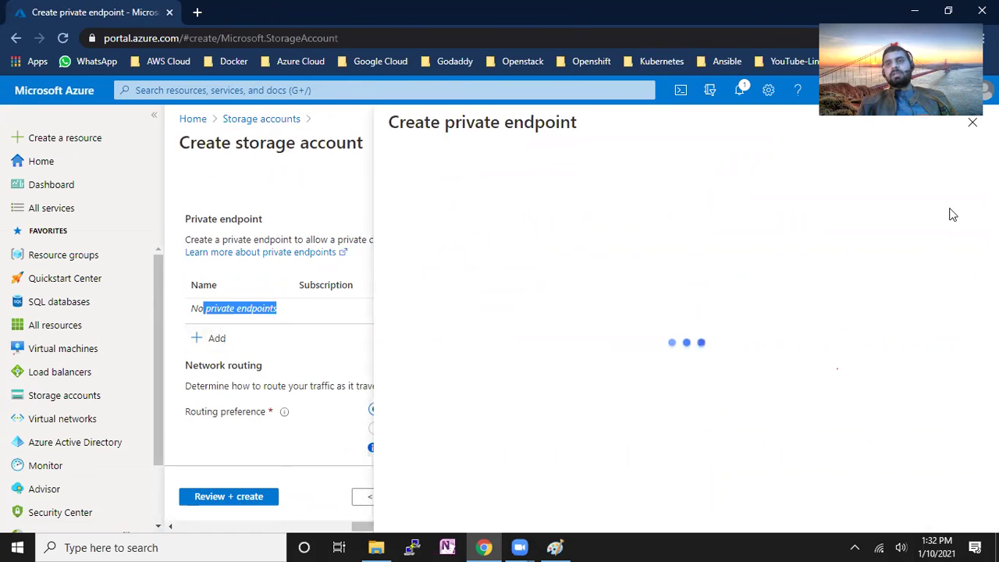
{"action": "left_click", "coordinate": [972, 122]}
{"action": "scroll", "coordinate": [289, 273], "scroll_direction": "up", "scroll_amount": 3}
{"action": "left_click", "coordinate": [388, 296]}
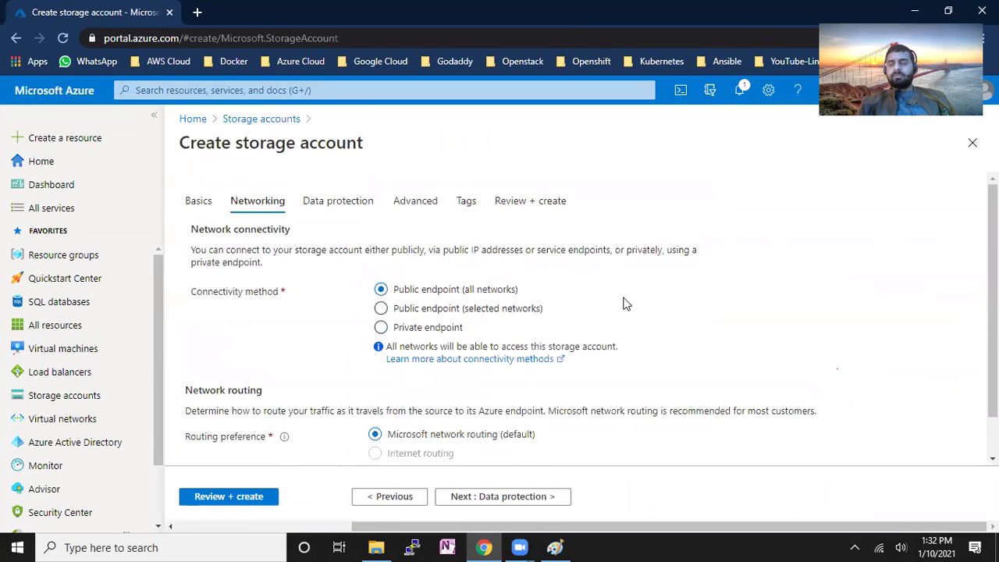
- Continue past network routing to the data protection settings and examine the soft delete, blob versioning and blob change feed options
{"action": "scroll", "coordinate": [534, 352], "scroll_direction": "down", "scroll_amount": 1}
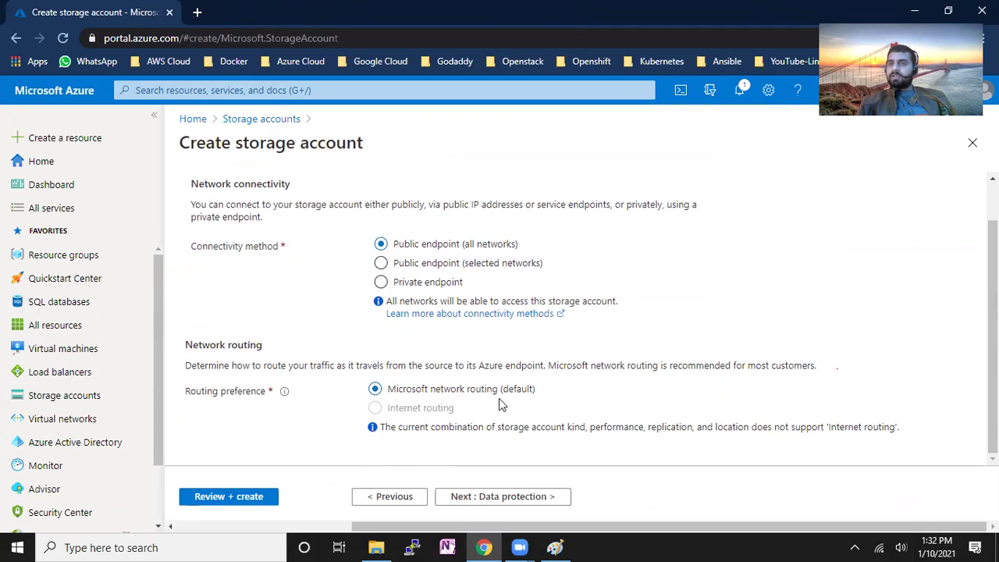
{"action": "left_click", "coordinate": [488, 498]}
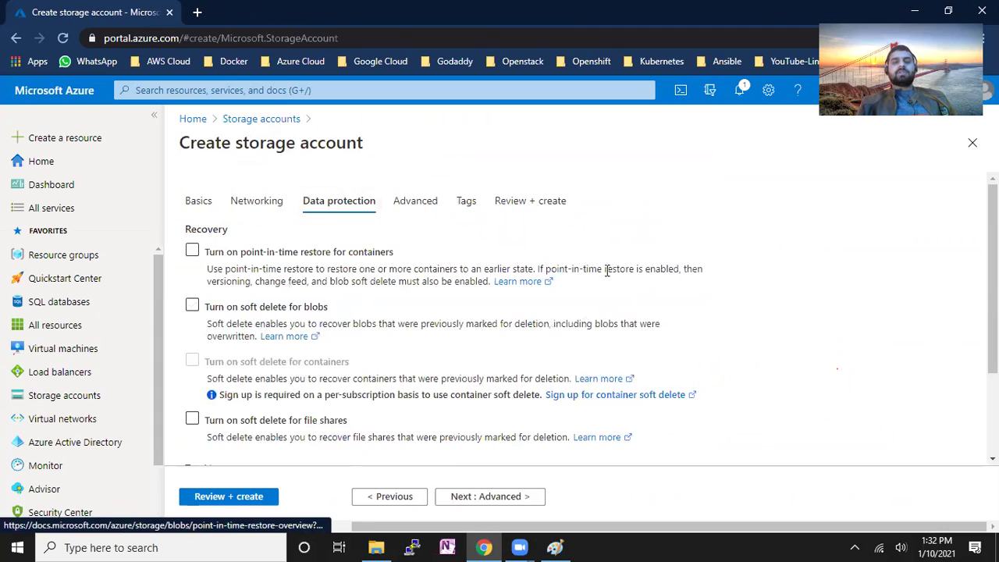
{"action": "scroll", "coordinate": [534, 301], "scroll_direction": "down", "scroll_amount": 2}
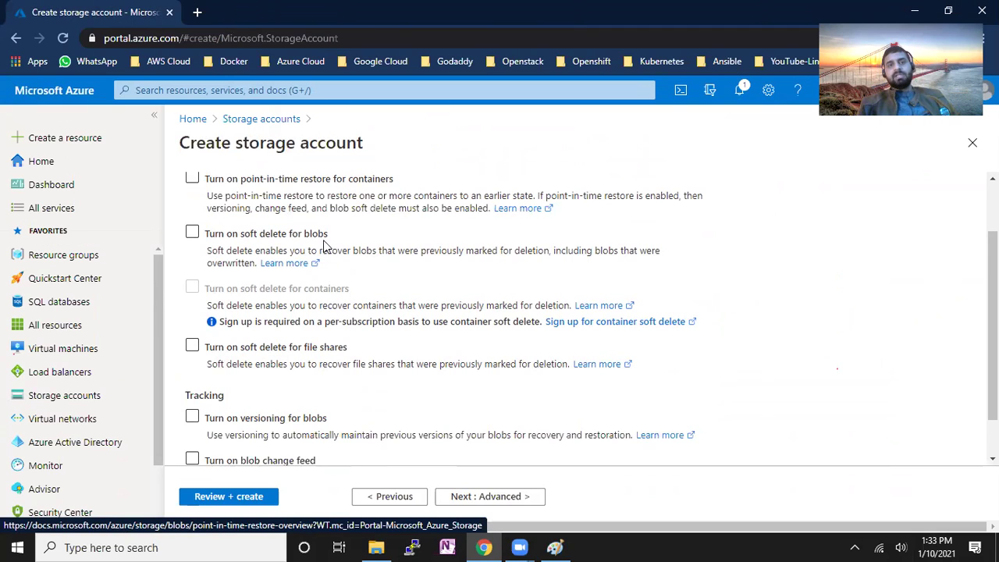
{"action": "scroll", "coordinate": [353, 309], "scroll_direction": "down", "scroll_amount": 1}
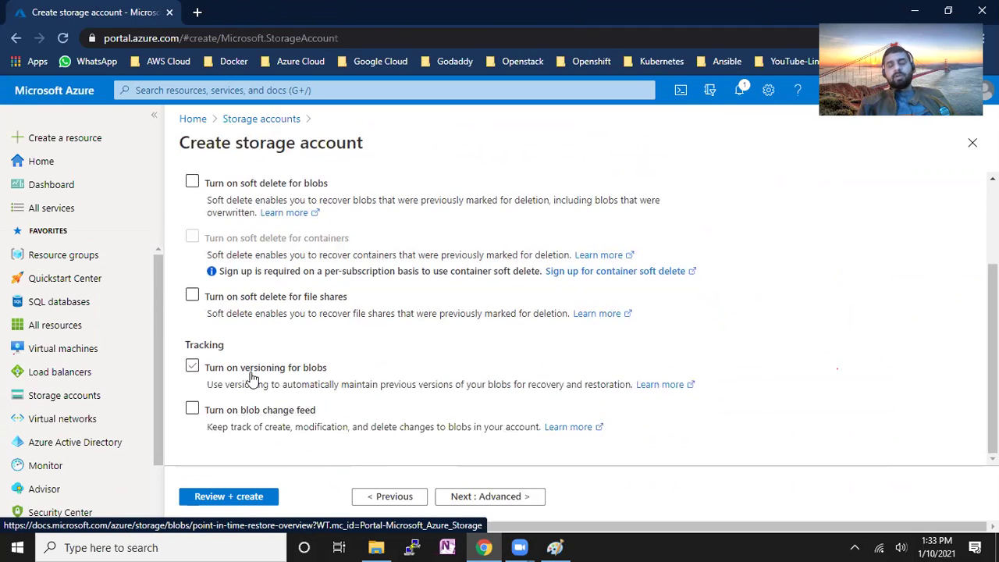
{"action": "left_click", "coordinate": [249, 418]}
{"action": "left_click", "coordinate": [266, 418]}
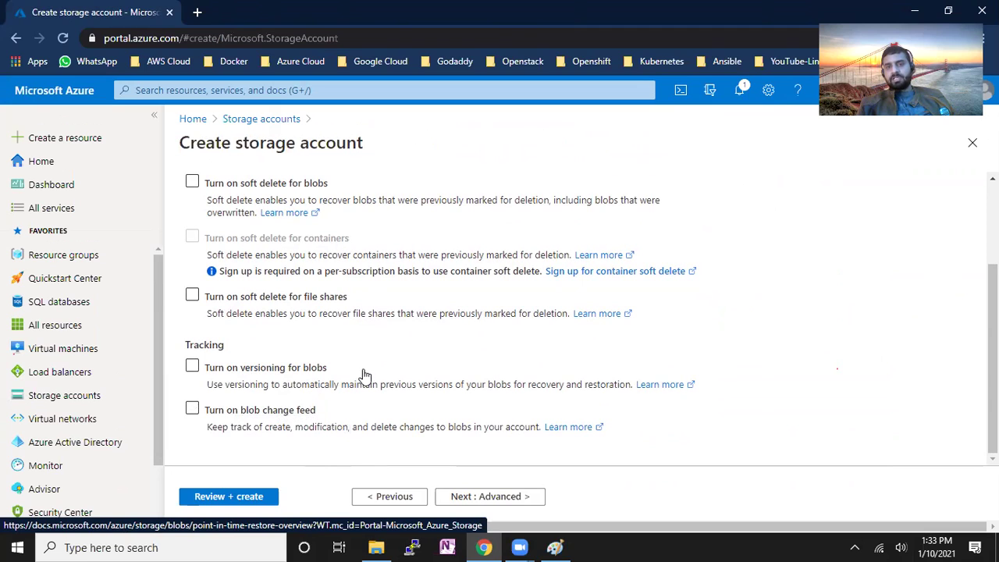
{"action": "left_click", "coordinate": [364, 379]}
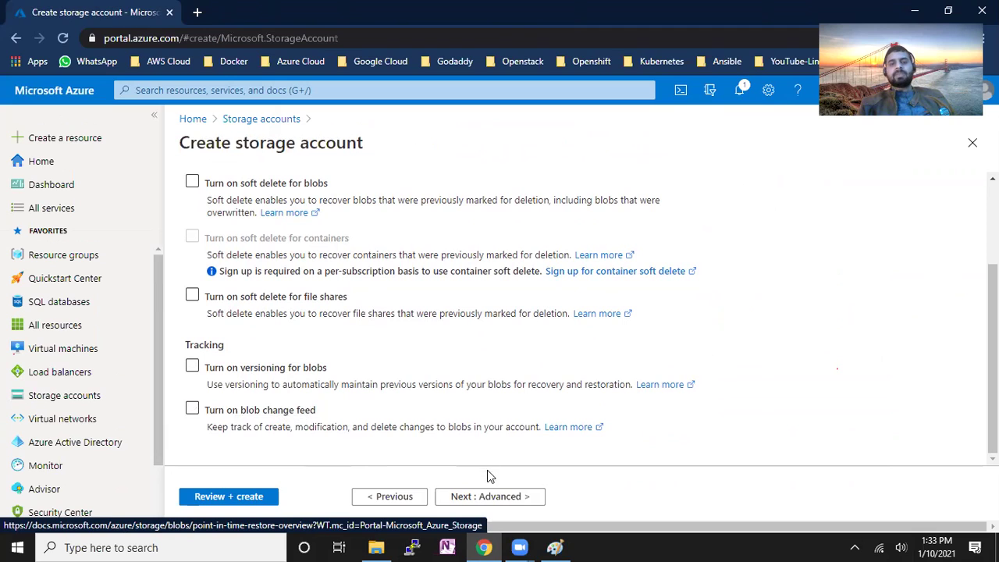
{"action": "left_click", "coordinate": [304, 418]}
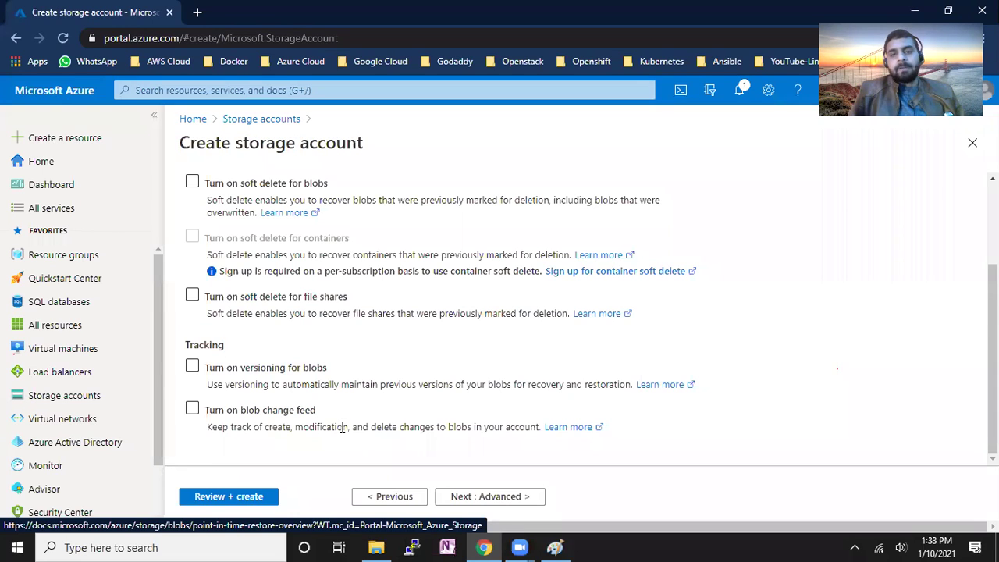
- Examine the advanced security, blob storage, Data Lake and Azure Files settings, highlighting the blob access tier label
{"action": "left_click", "coordinate": [493, 498]}
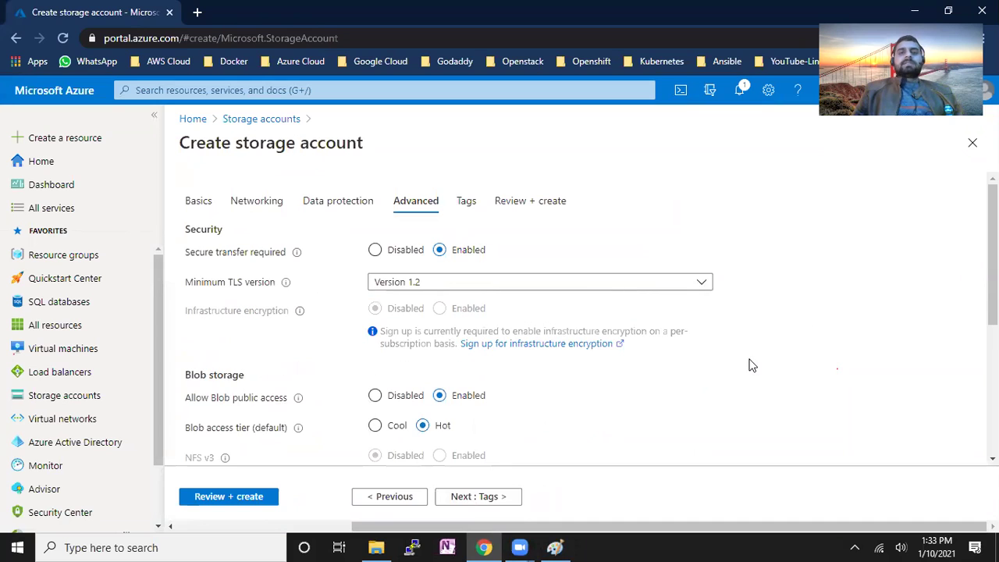
{"action": "scroll", "coordinate": [597, 351], "scroll_direction": "down", "scroll_amount": 2}
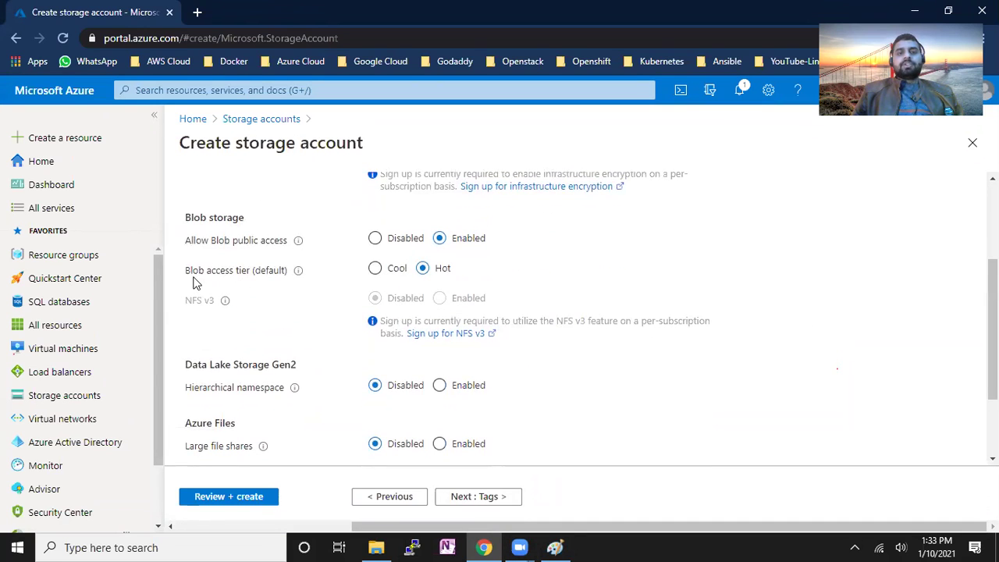
{"action": "left_click_drag", "start_coordinate": [193, 282], "coordinate": [266, 283]}
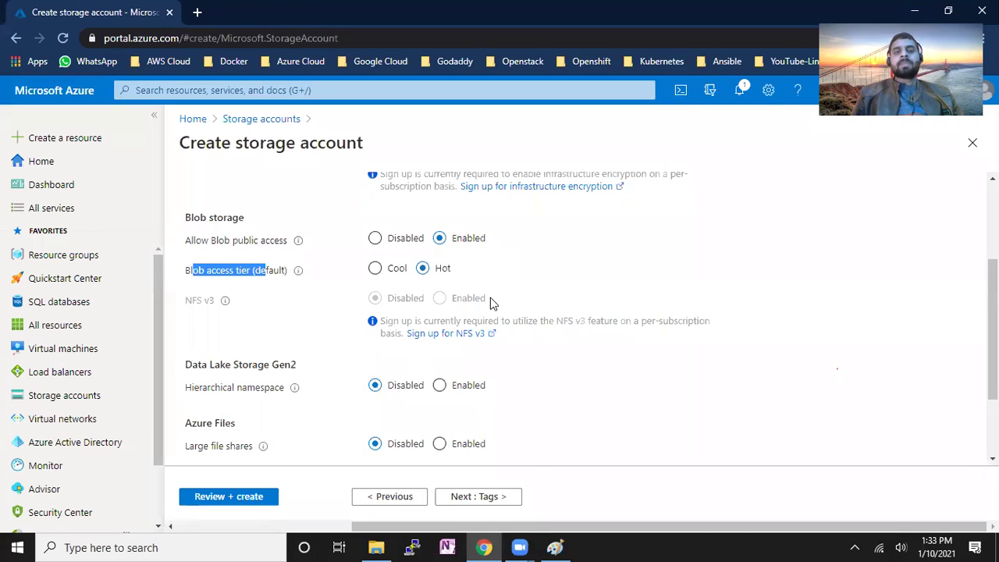
{"action": "left_click", "coordinate": [394, 372]}
{"action": "scroll", "coordinate": [394, 373], "scroll_direction": "down", "scroll_amount": 2}
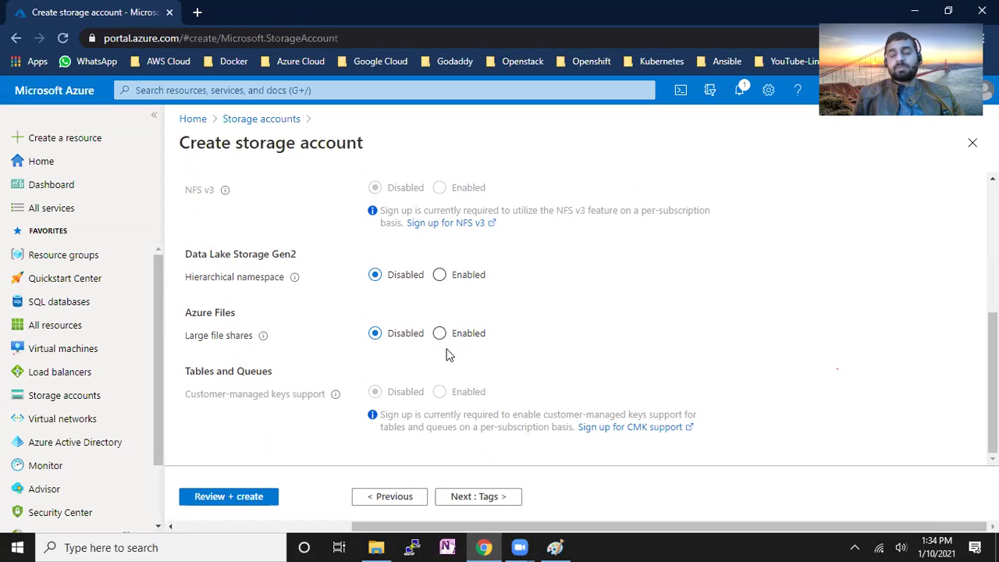
- Proceed to the final review and create the storage account krnetwork1
{"action": "left_click", "coordinate": [484, 497]}
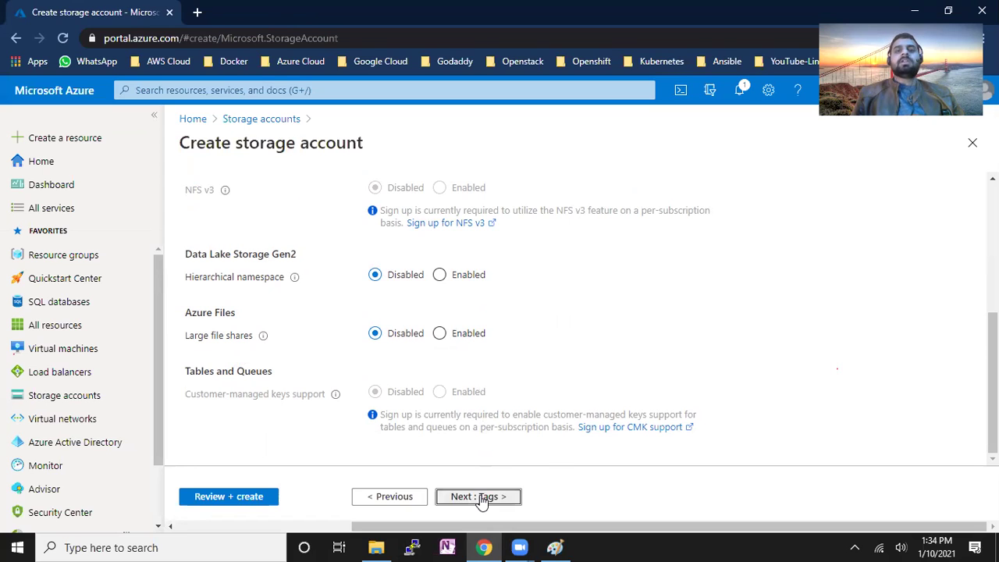
{"action": "left_click", "coordinate": [264, 498]}
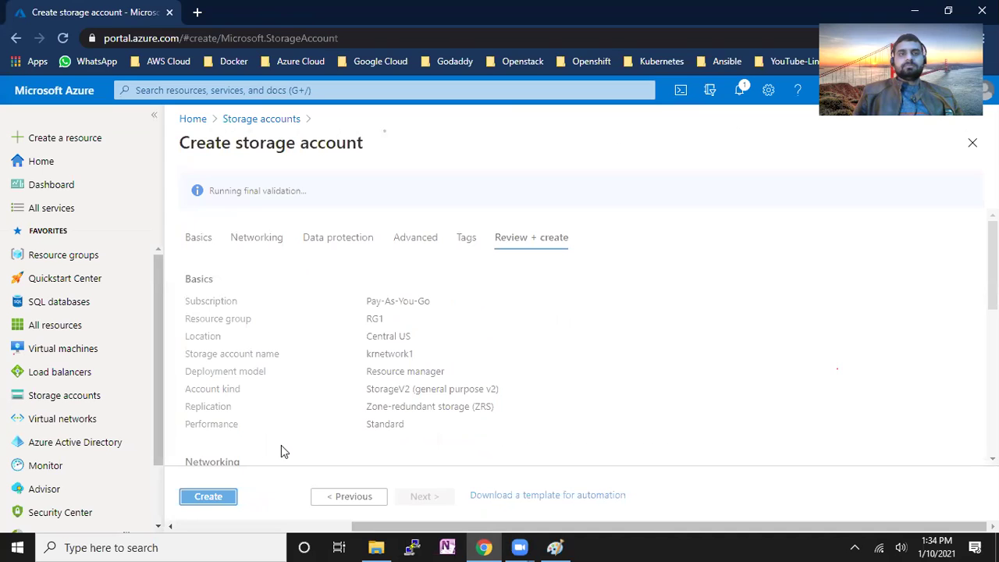
{"action": "left_click", "coordinate": [215, 504]}
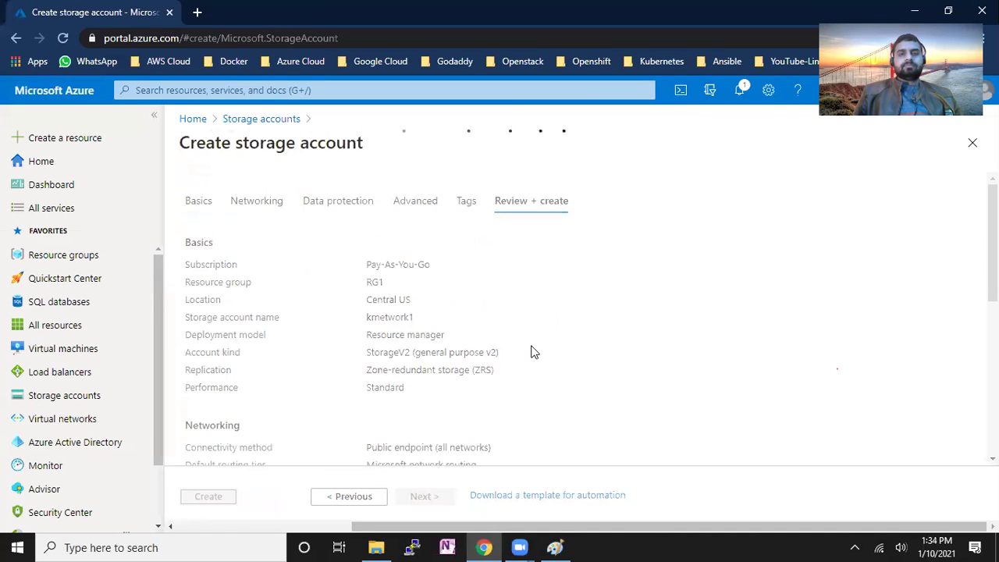
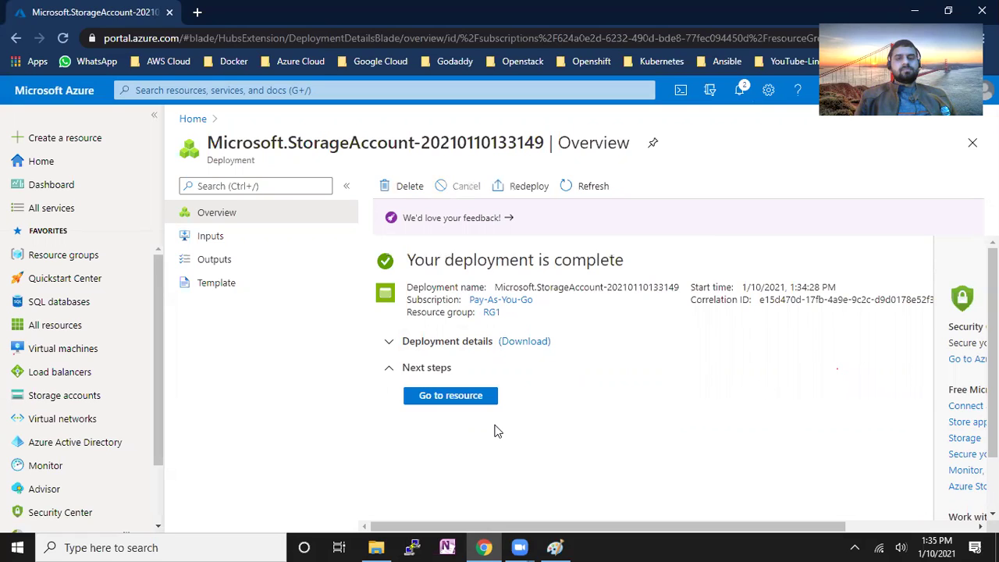
- Open the deployed krnetwork1 resource and highlight its replication and performance/access tier in the essentials
{"action": "left_click", "coordinate": [473, 396]}
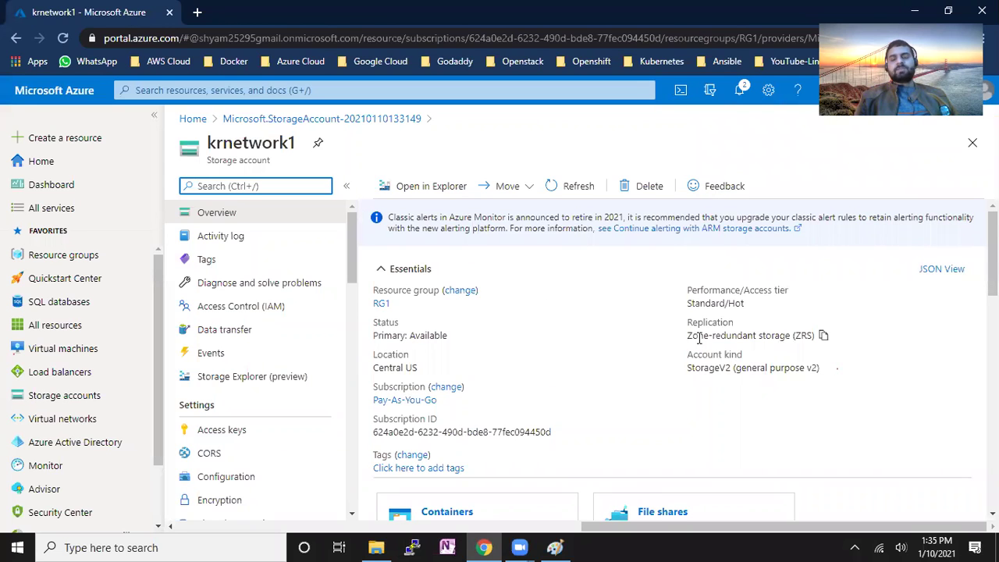
{"action": "left_click_drag", "start_coordinate": [696, 335], "coordinate": [770, 335]}
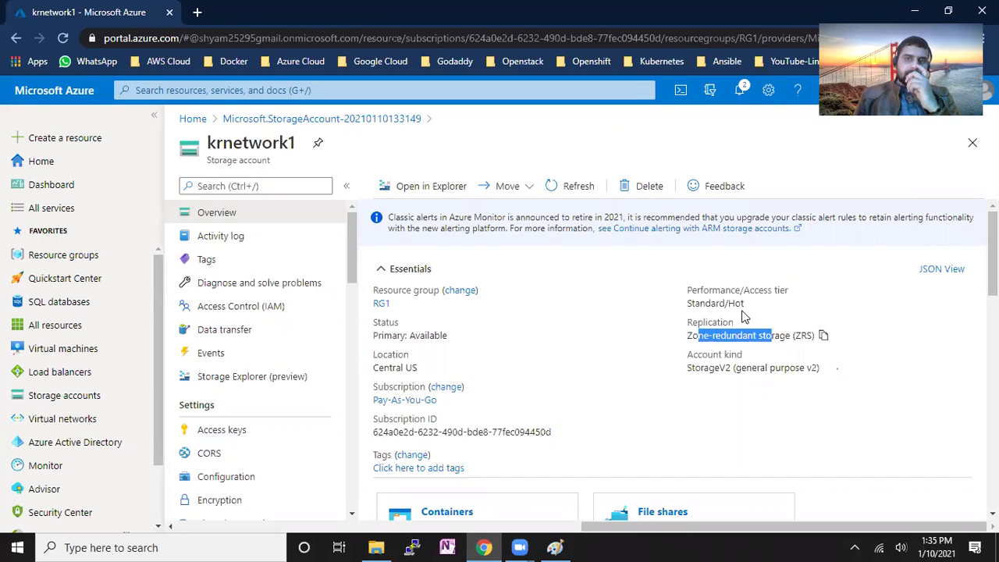
{"action": "left_click_drag", "start_coordinate": [709, 291], "coordinate": [768, 290]}
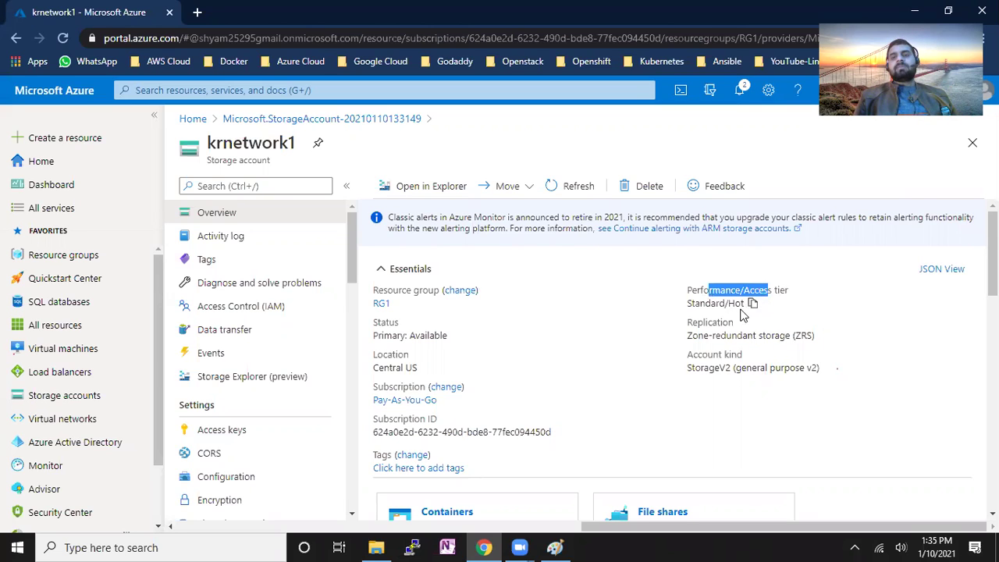
{"action": "double_click", "coordinate": [735, 303]}
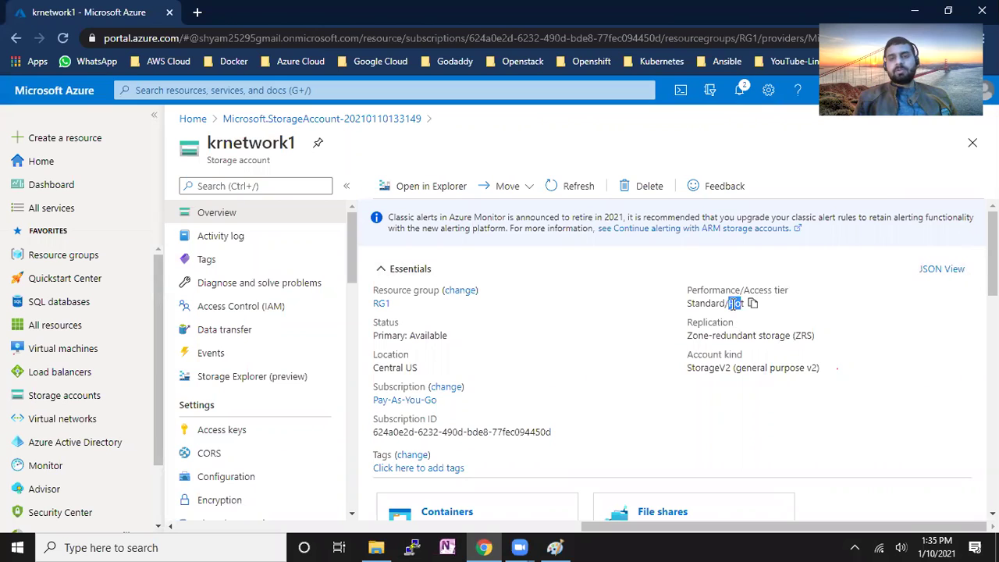
- Review the storage services offered by krnetwork1, then open krnetwork from the storage accounts list and examine its storage services
{"action": "scroll", "coordinate": [467, 366], "scroll_direction": "down", "scroll_amount": 3}
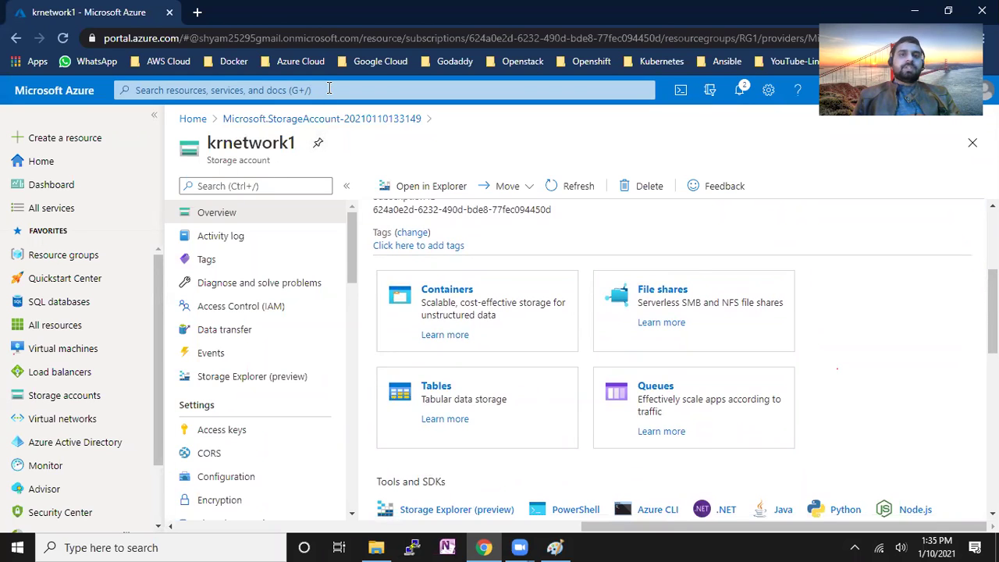
{"action": "left_click", "coordinate": [318, 92]}
{"action": "left_click", "coordinate": [173, 296]}
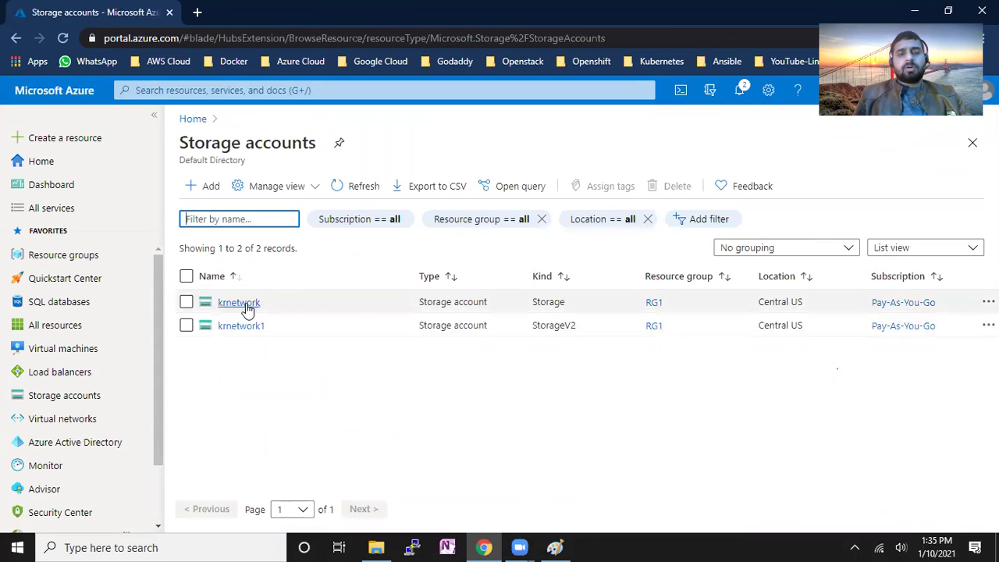
{"action": "left_click", "coordinate": [244, 307]}
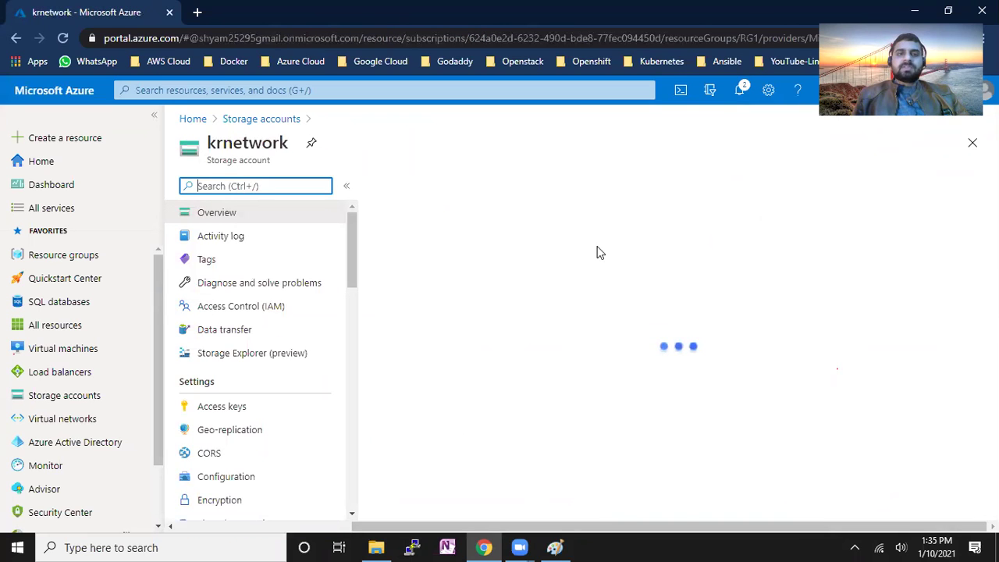
{"action": "scroll", "coordinate": [956, 261], "scroll_direction": "down", "scroll_amount": 2}
{"action": "scroll", "coordinate": [518, 245], "scroll_direction": "down", "scroll_amount": 2}
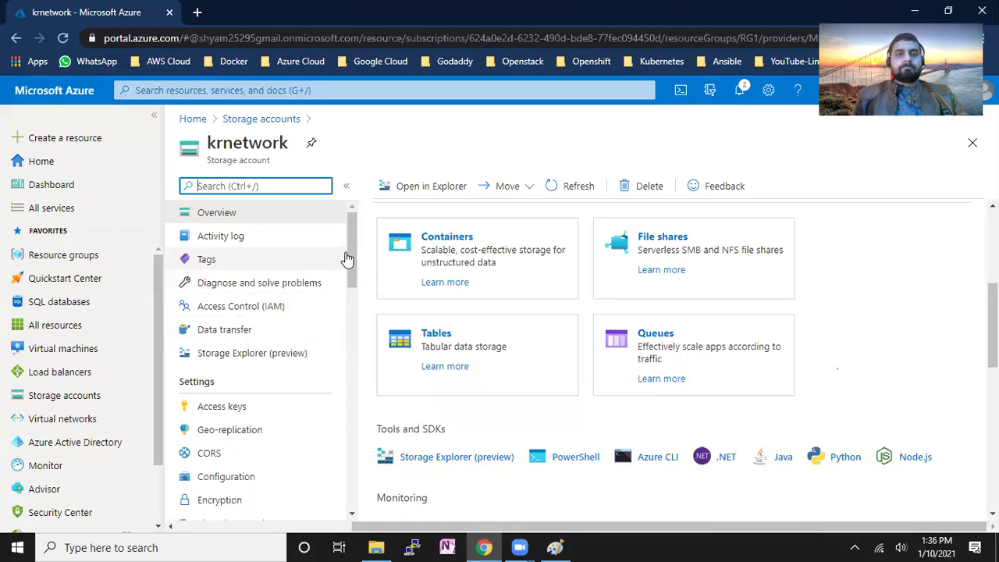
- Return to the storage accounts list, open krnetwork1 and examine the storage services and essentials on its overview
{"action": "left_click", "coordinate": [304, 141]}
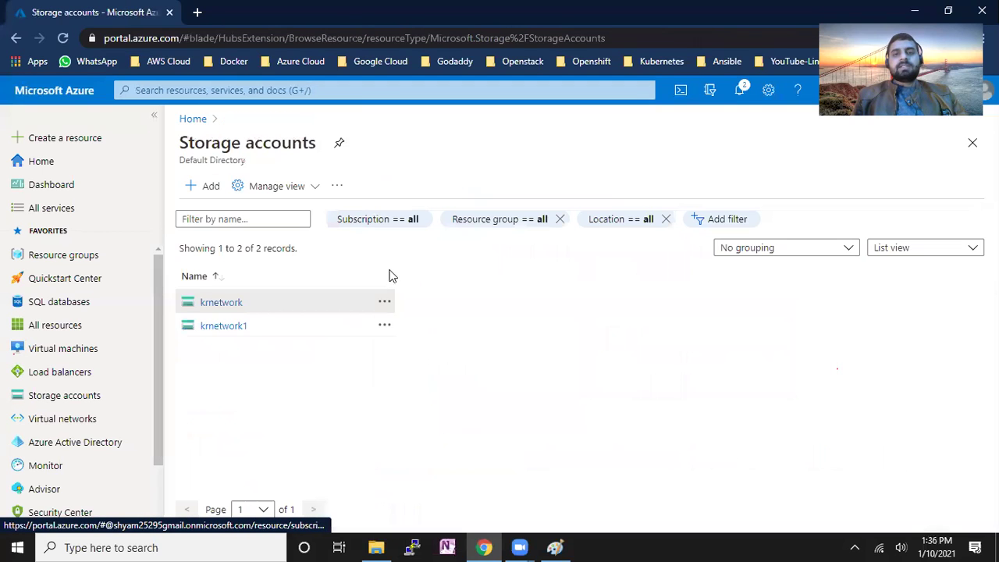
{"action": "left_click", "coordinate": [257, 328]}
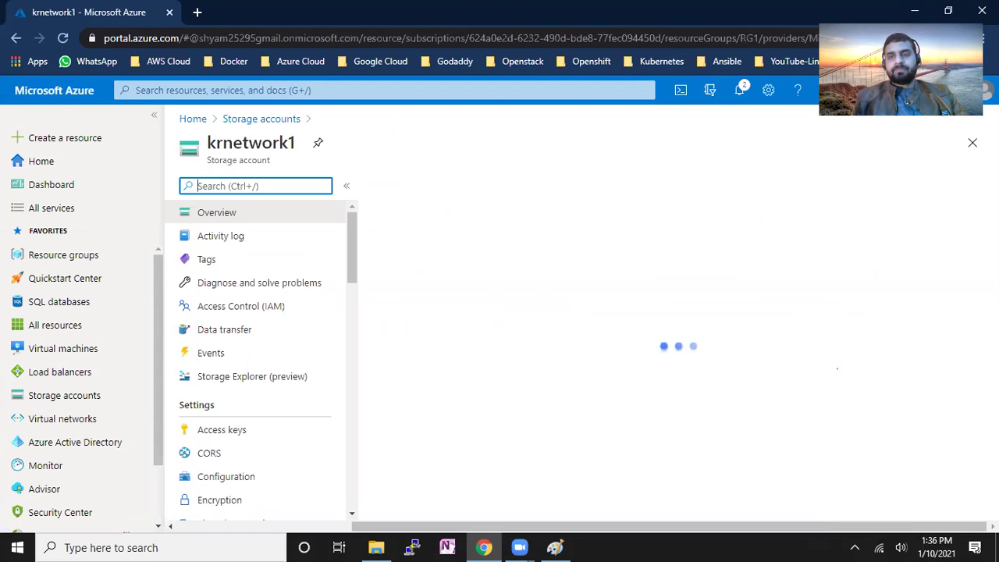
{"action": "scroll", "coordinate": [476, 330], "scroll_direction": "down", "scroll_amount": 3}
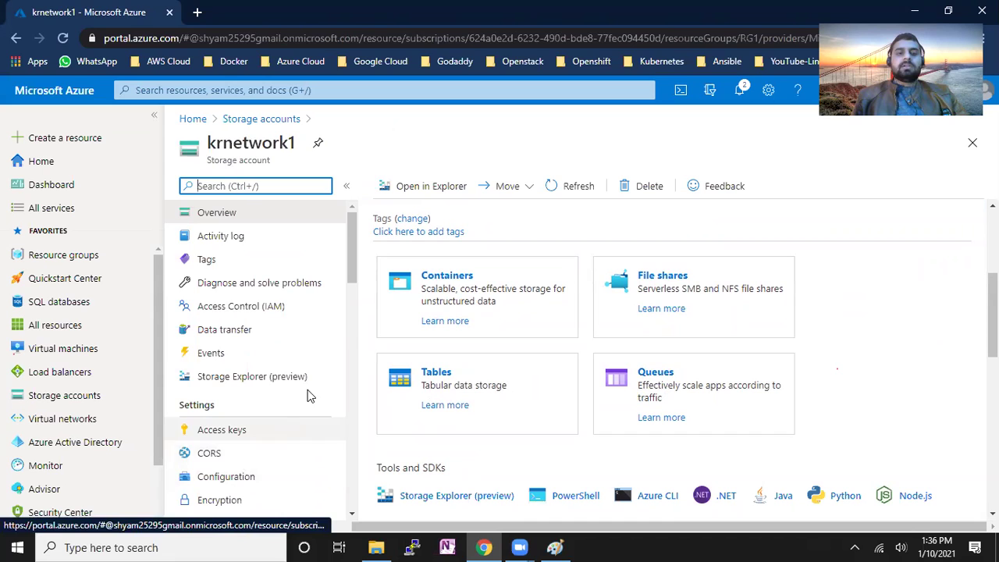
{"action": "mouse_move", "coordinate": [351, 250]}
{"action": "left_mouse_down"}
{"action": "mouse_move", "coordinate": [353, 287]}
{"action": "mouse_move", "coordinate": [356, 248]}
{"action": "left_mouse_up"}
{"action": "scroll", "coordinate": [357, 230], "scroll_direction": "down", "scroll_amount": 1}
{"action": "scroll", "coordinate": [364, 245], "scroll_direction": "up", "scroll_amount": 1}
{"action": "scroll", "coordinate": [401, 289], "scroll_direction": "up", "scroll_amount": 3}
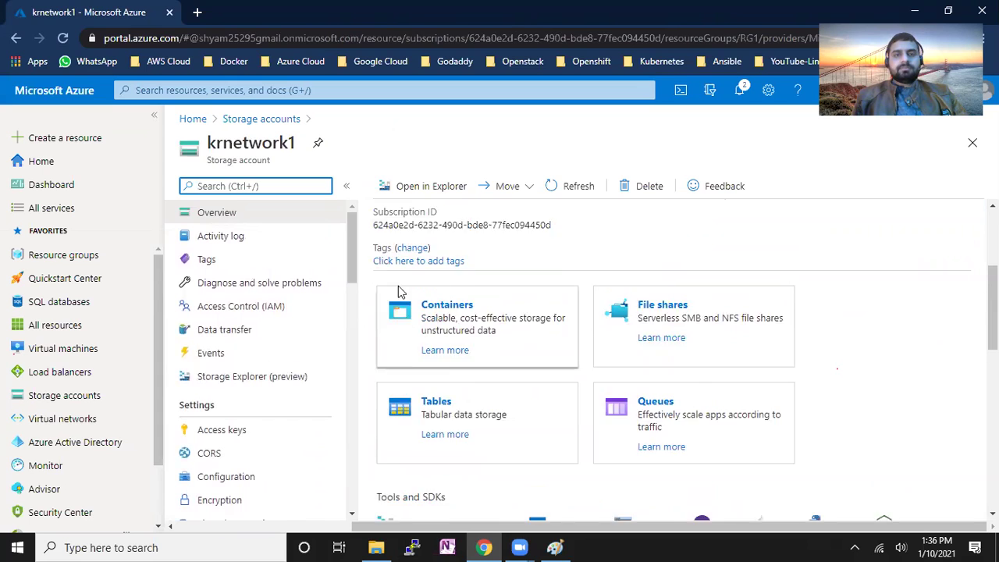
- Open the Object replication settings of krnetwork1 and examine its replication policies and neighbouring blob service options
{"action": "mouse_move", "coordinate": [348, 268]}
{"action": "left_mouse_down"}
{"action": "mouse_move", "coordinate": [347, 394]}
{"action": "mouse_move", "coordinate": [347, 366]}
{"action": "left_mouse_up"}
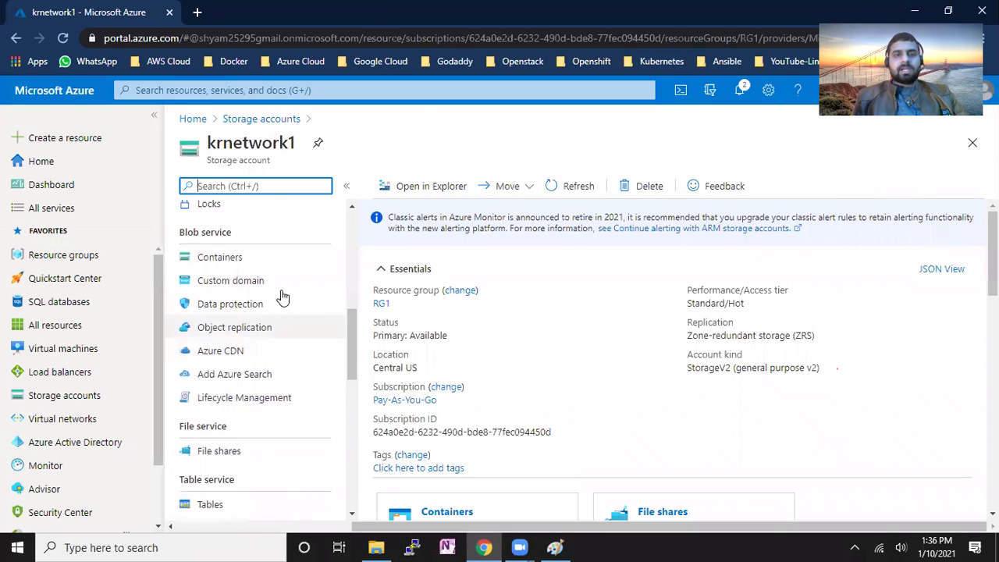
{"action": "left_click", "coordinate": [252, 335]}
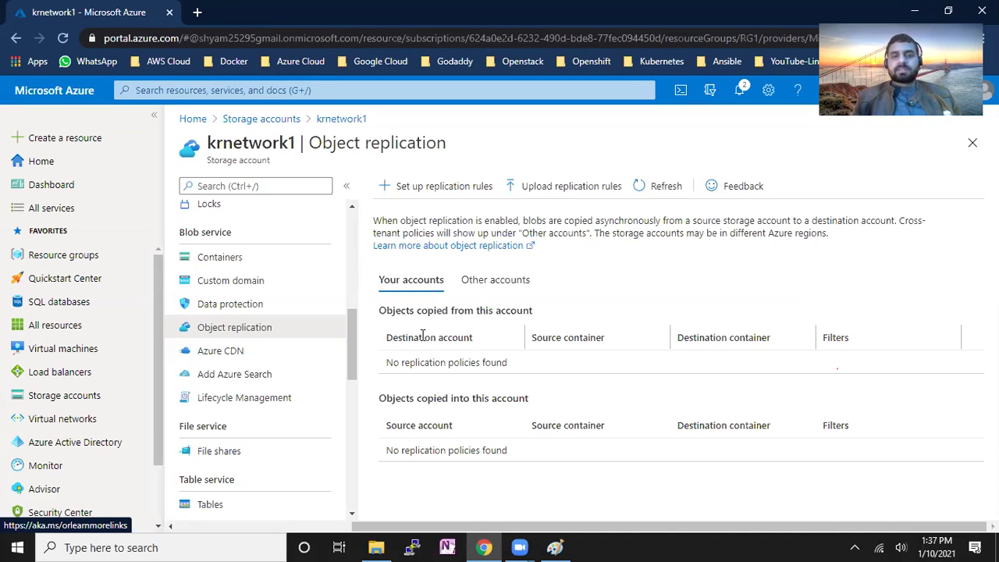
{"action": "left_click_drag", "start_coordinate": [351, 344], "coordinate": [350, 323]}
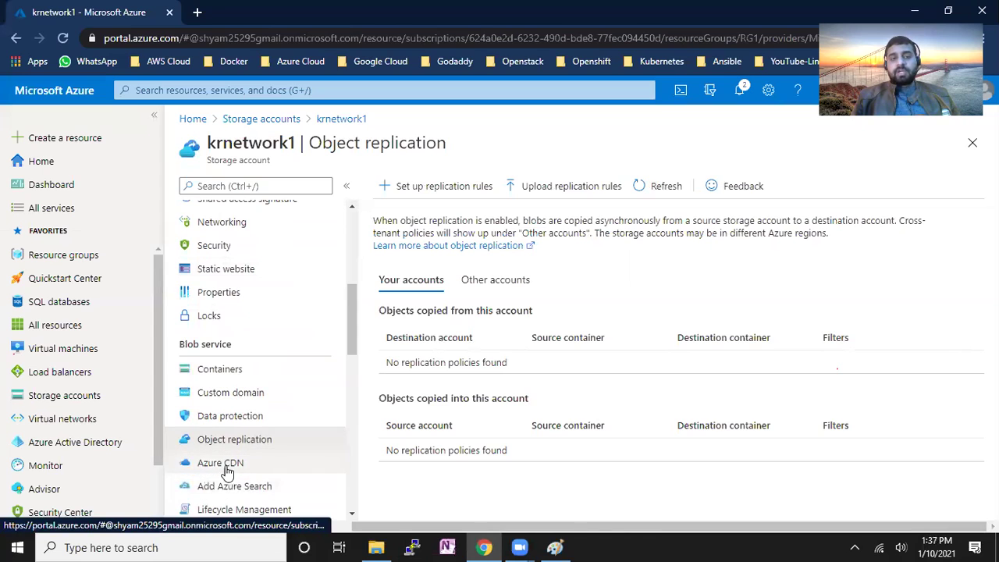
- Open the krnetwork storage account and examine which blob service options it offers, for comparison with krnetwork1
{"action": "left_click", "coordinate": [261, 121]}
{"action": "left_click", "coordinate": [256, 304]}
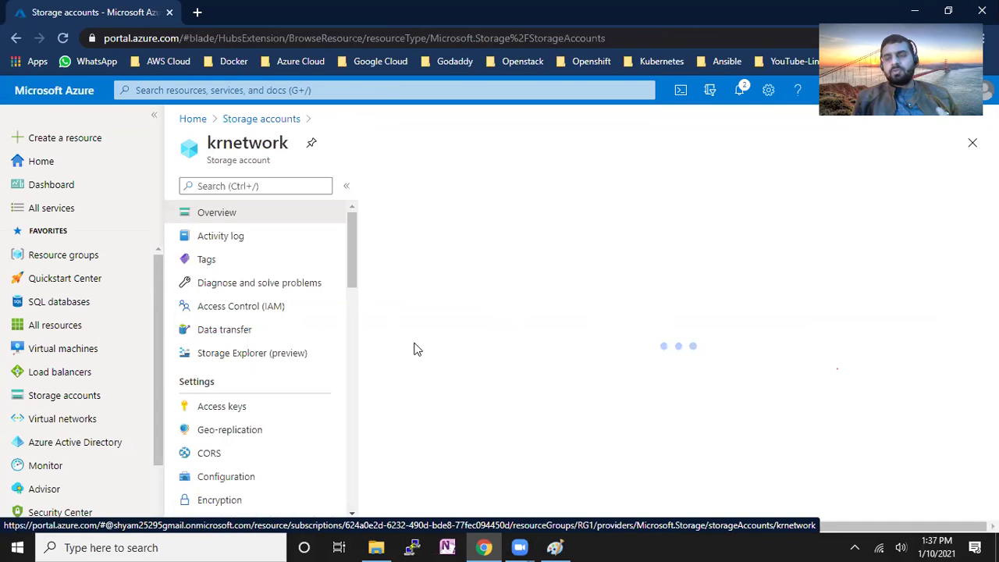
{"action": "left_click_drag", "start_coordinate": [357, 287], "coordinate": [352, 339]}
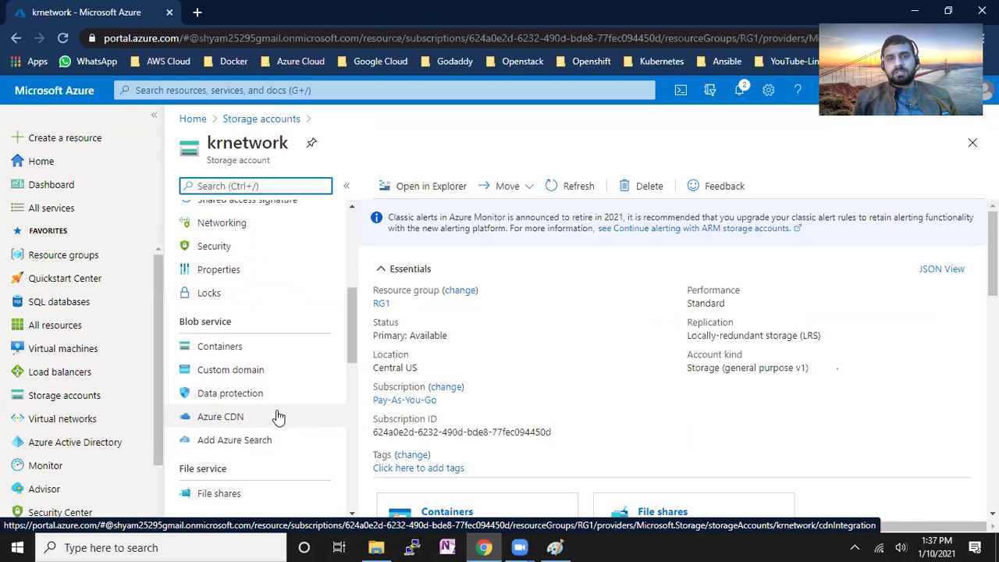
- Start a new storage account in resource group RG1 and name it krnetwork2
{"action": "left_click", "coordinate": [245, 122]}
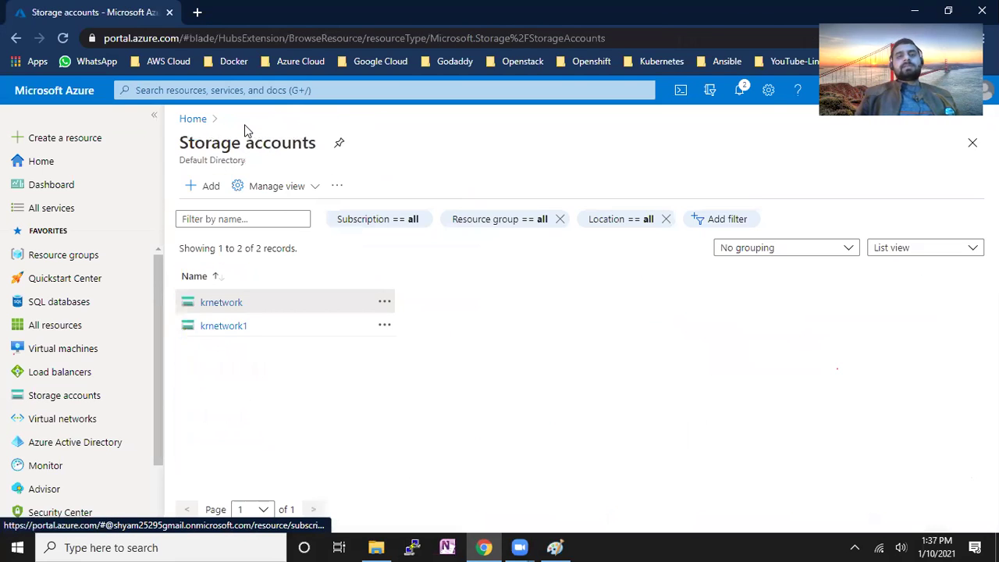
{"action": "left_click", "coordinate": [201, 187]}
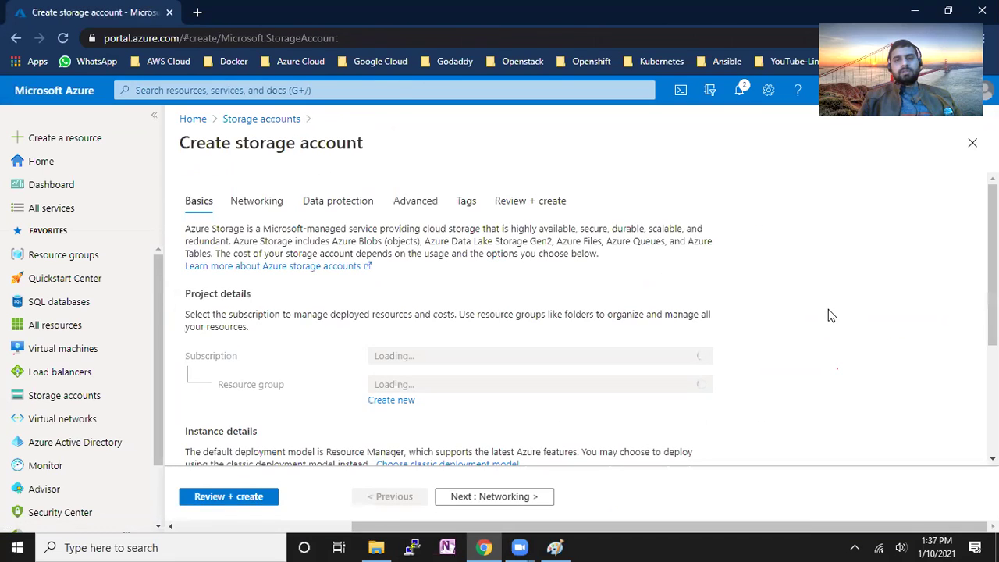
{"action": "scroll", "coordinate": [724, 339], "scroll_direction": "down", "scroll_amount": 1}
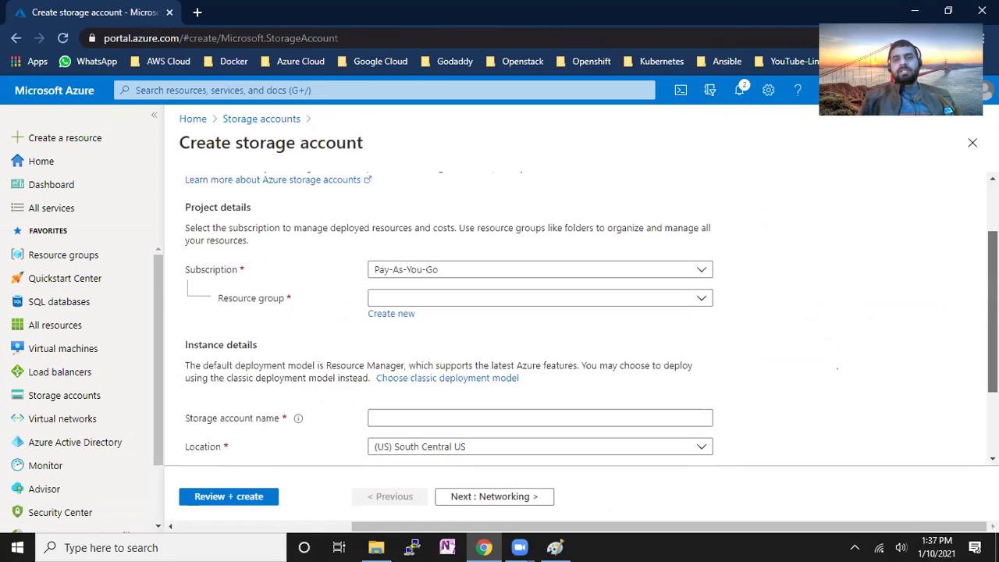
{"action": "scroll", "coordinate": [693, 291], "scroll_direction": "down", "scroll_amount": 1}
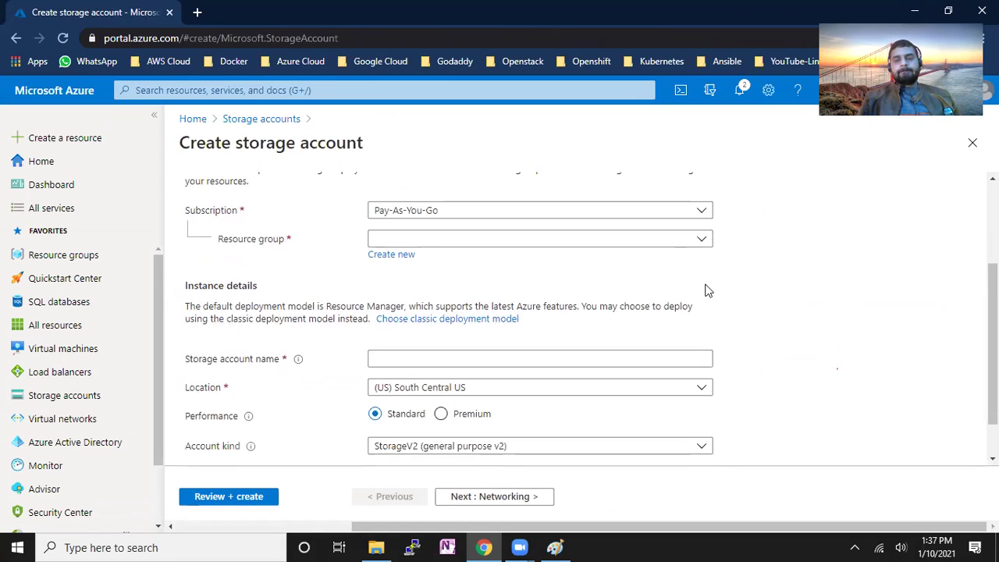
{"action": "left_click", "coordinate": [701, 239]}
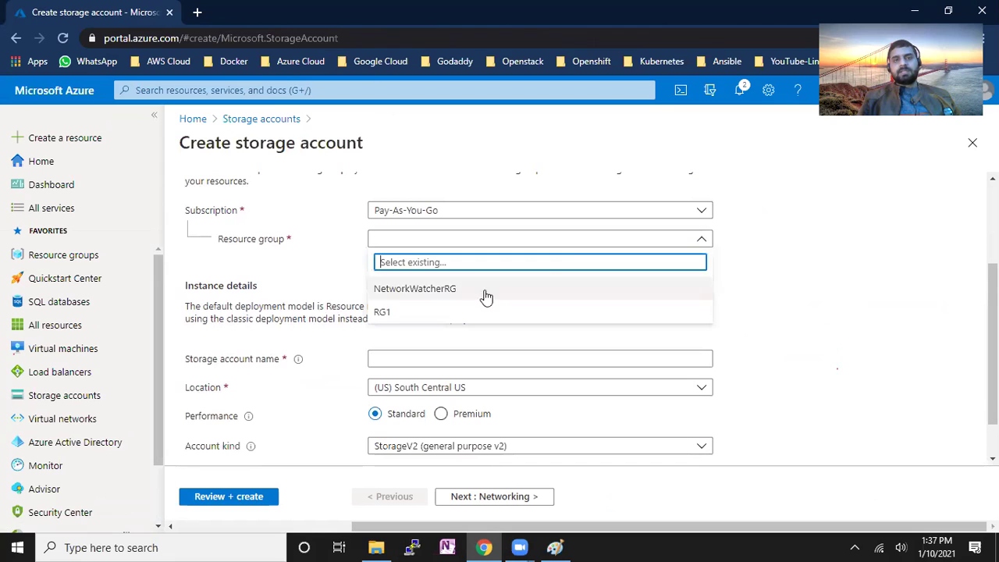
{"action": "left_click", "coordinate": [465, 312]}
{"action": "left_click", "coordinate": [586, 362]}
{"action": "type", "text": "krnetwork2"}
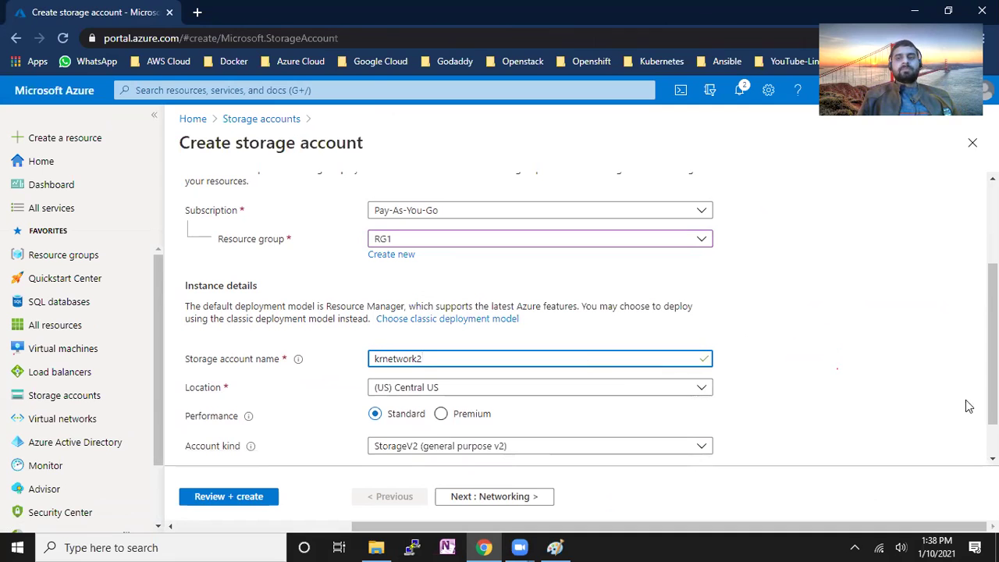
- Set the account kind to BlobStorage and the replication to Geo-redundant storage (GRS) for krnetwork2
{"action": "scroll", "coordinate": [720, 406], "scroll_direction": "down", "scroll_amount": 1}
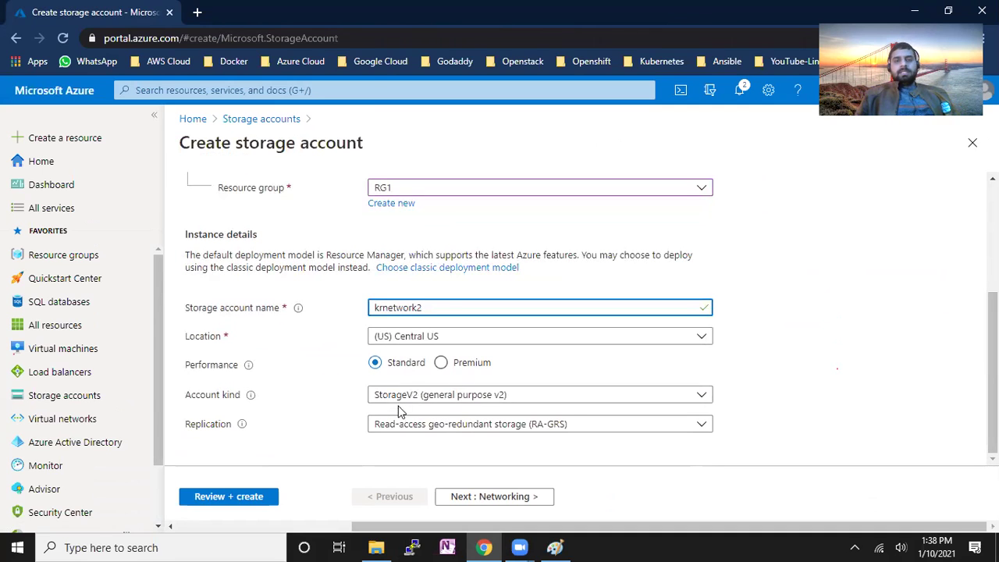
{"action": "left_click", "coordinate": [416, 395]}
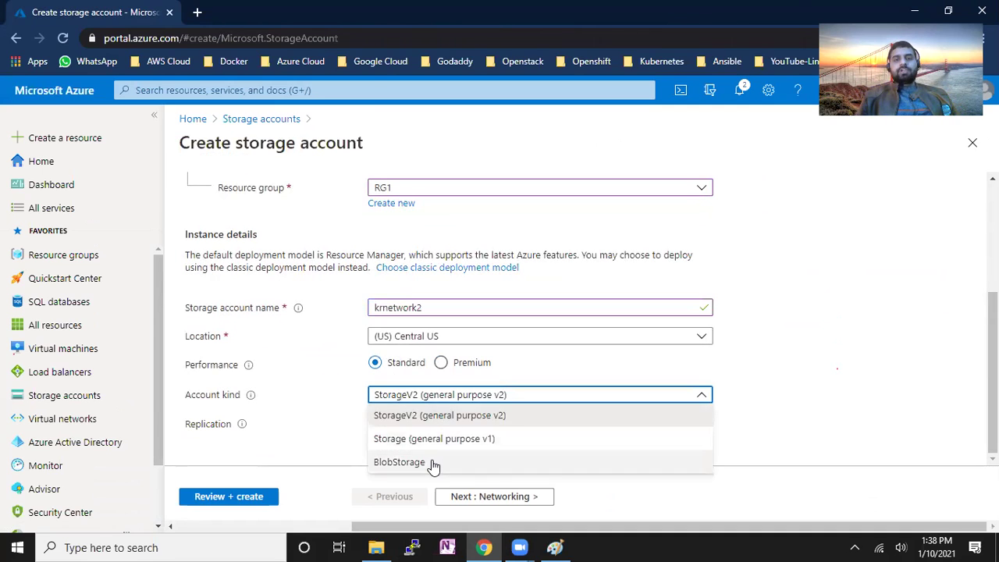
{"action": "left_click", "coordinate": [435, 464]}
{"action": "left_click", "coordinate": [457, 424]}
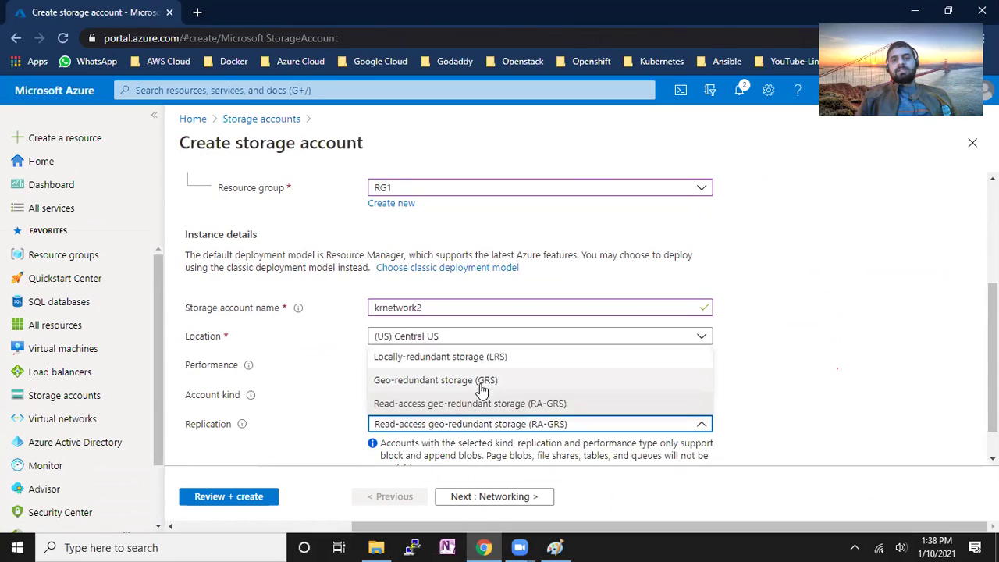
{"action": "left_click", "coordinate": [490, 400]}
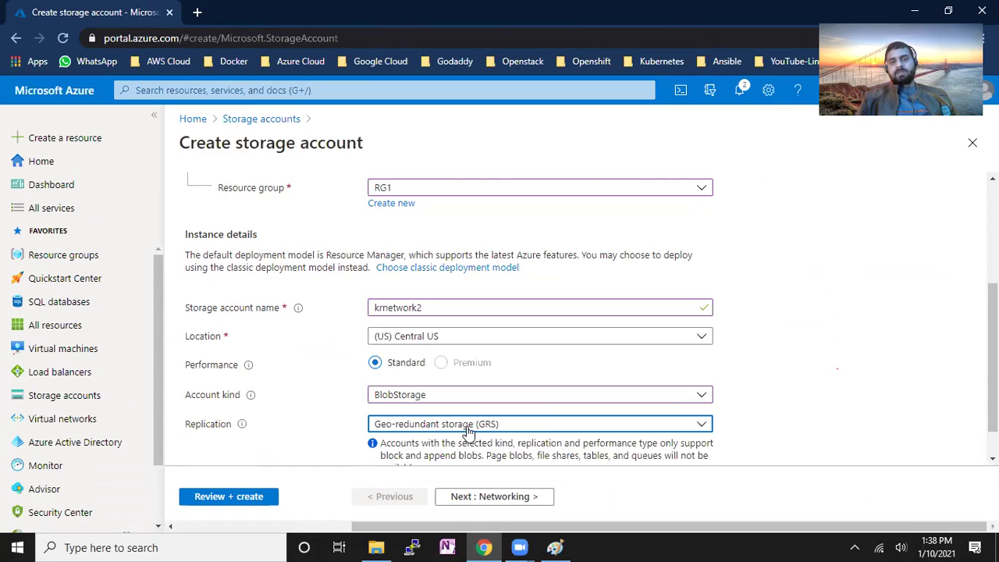
{"action": "scroll", "coordinate": [550, 447], "scroll_direction": "down", "scroll_amount": 1}
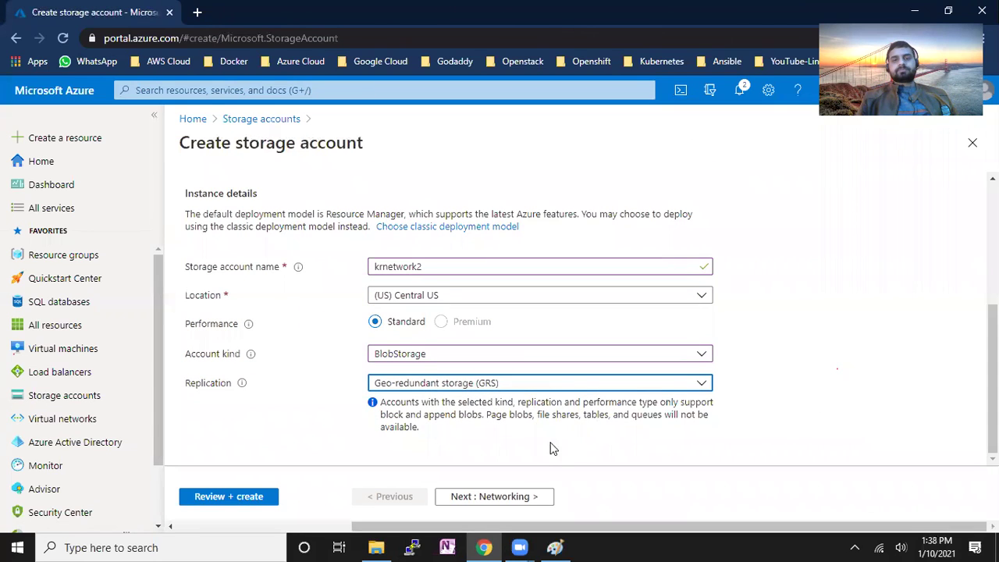
- Continue past the networking settings to data protection and examine the recovery and tracking options for krnetwork2
{"action": "left_click", "coordinate": [513, 497]}
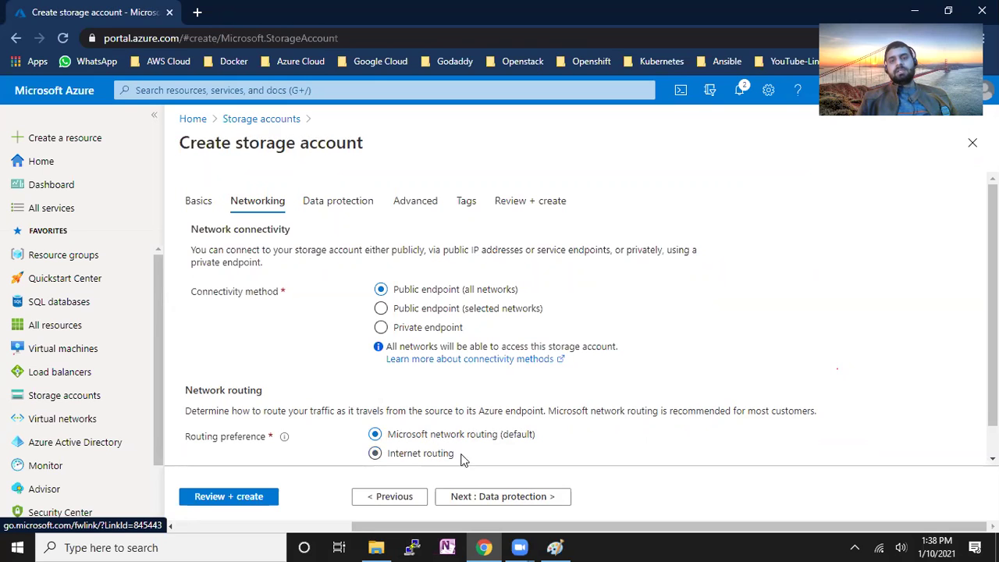
{"action": "left_click", "coordinate": [471, 496]}
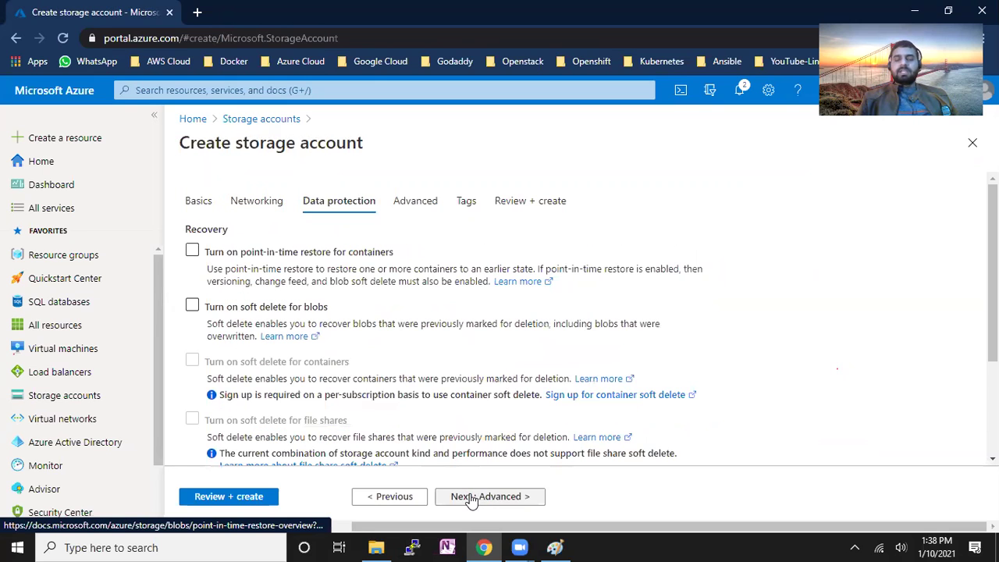
{"action": "scroll", "coordinate": [890, 320], "scroll_direction": "down", "scroll_amount": 1}
{"action": "scroll", "coordinate": [590, 321], "scroll_direction": "down", "scroll_amount": 2}
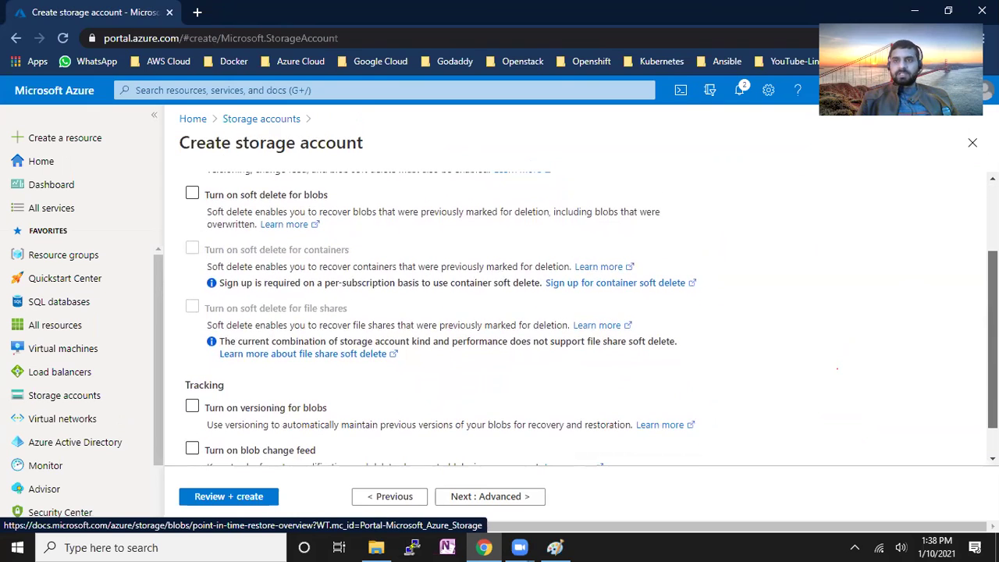
{"action": "scroll", "coordinate": [505, 408], "scroll_direction": "down", "scroll_amount": 1}
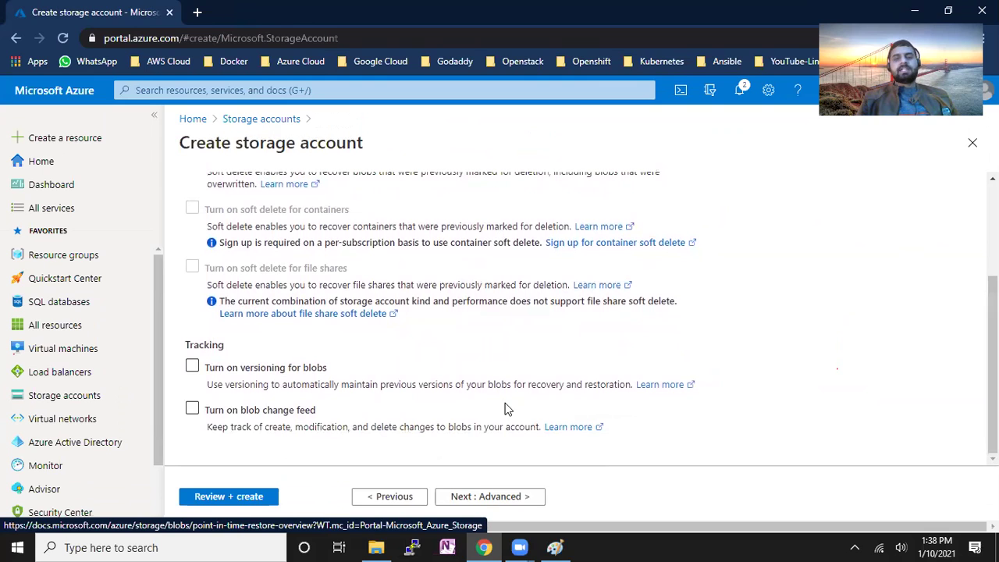
- Continue to the advanced settings and examine the security, blob storage, Data Lake Storage Gen2, and tables and queues options
{"action": "left_click", "coordinate": [486, 497]}
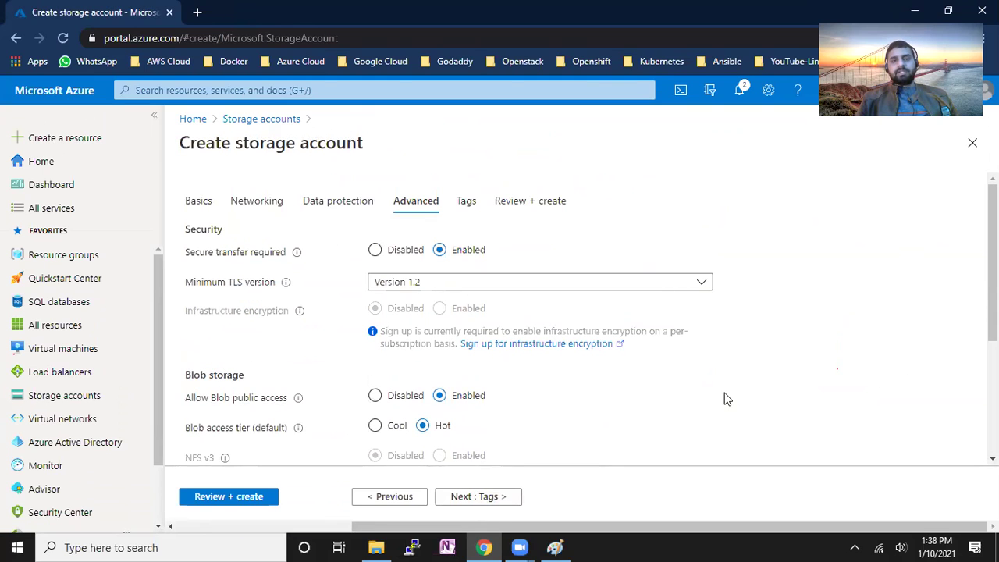
{"action": "scroll", "coordinate": [719, 396], "scroll_direction": "down", "scroll_amount": 2}
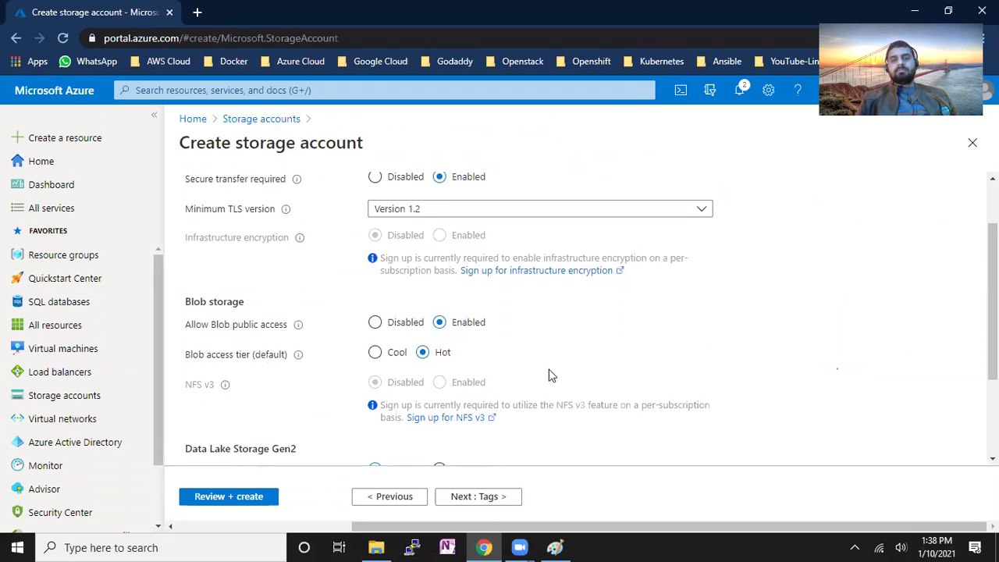
{"action": "scroll", "coordinate": [550, 379], "scroll_direction": "down", "scroll_amount": 3}
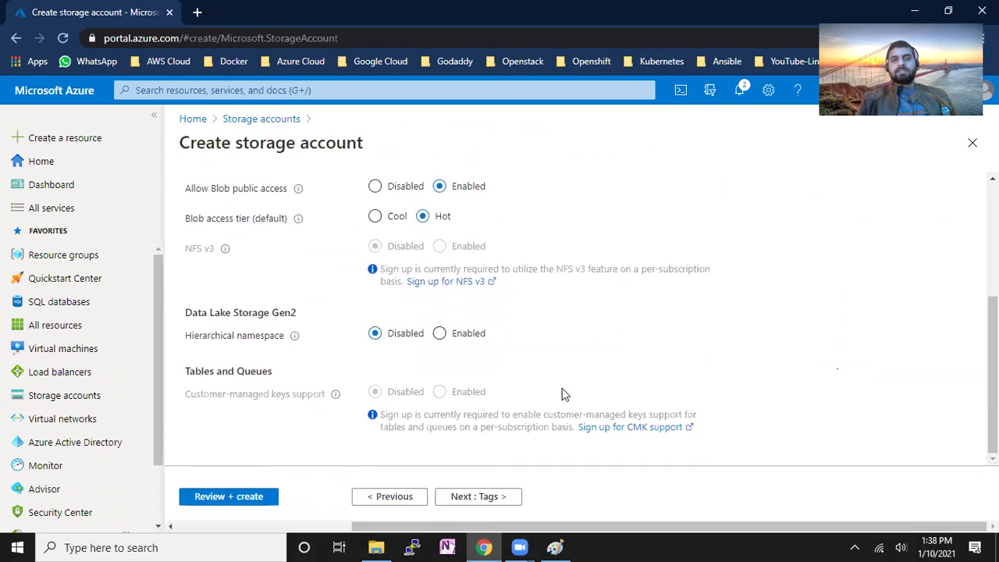
- Proceed past tags to the final review, create the storage account krnetwork2 and highlight its deployment status
{"action": "left_click", "coordinate": [470, 500]}
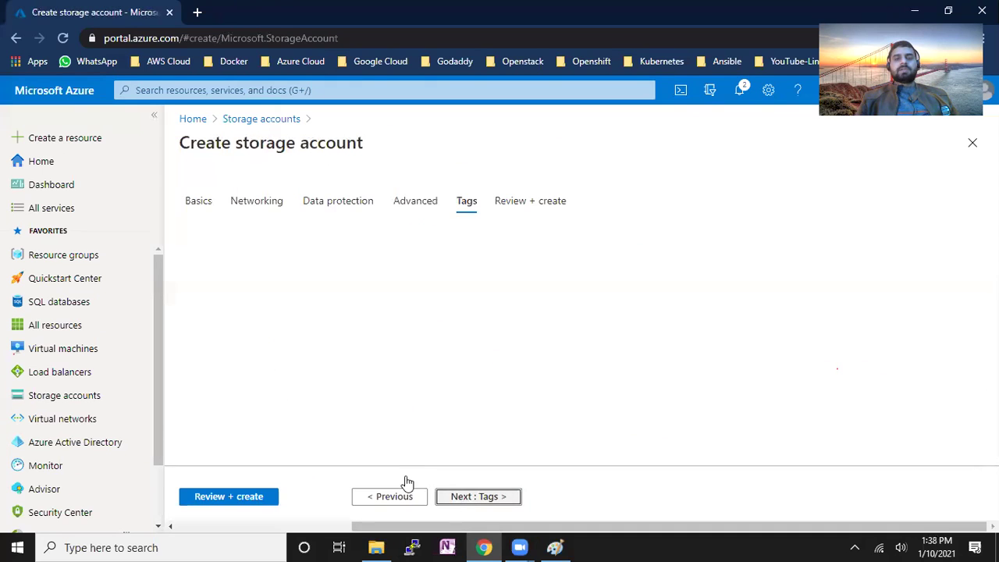
{"action": "left_click", "coordinate": [218, 501]}
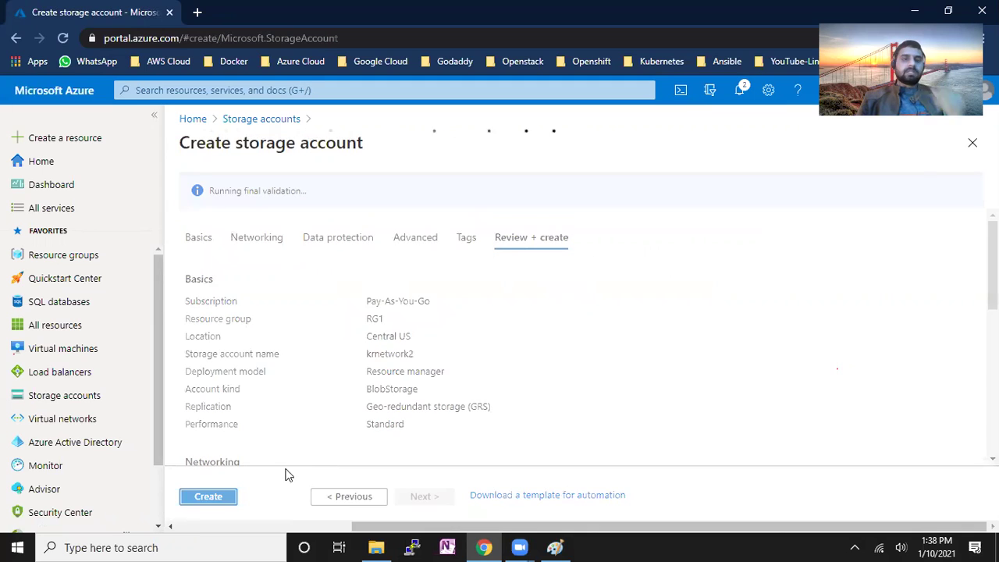
{"action": "left_click", "coordinate": [211, 500]}
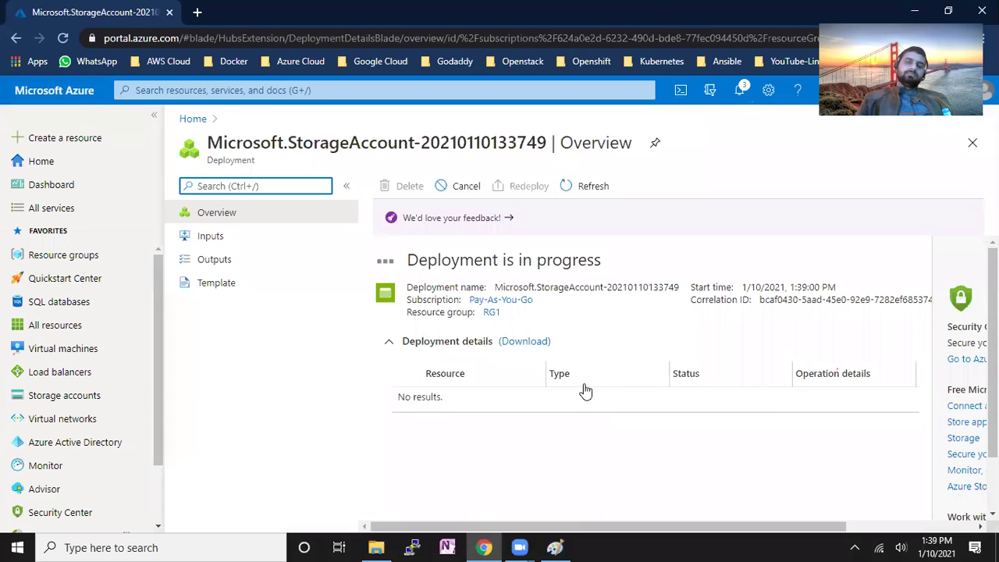
{"action": "left_click_drag", "start_coordinate": [412, 259], "coordinate": [604, 263]}
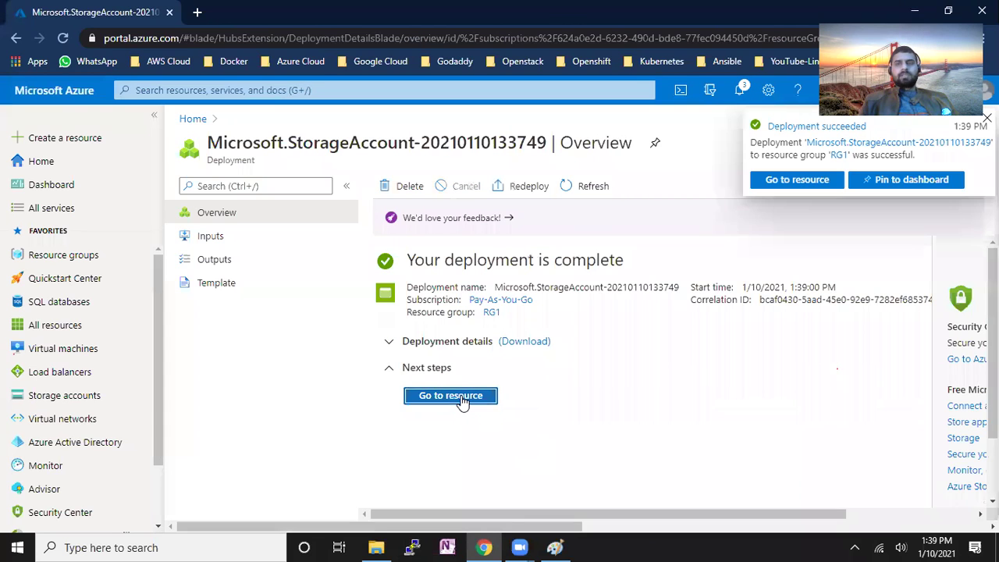
- Open the deployed krnetwork2 account and examine its replication type and the primary and secondary locations in its geo-replication settings
{"action": "left_click", "coordinate": [456, 395]}
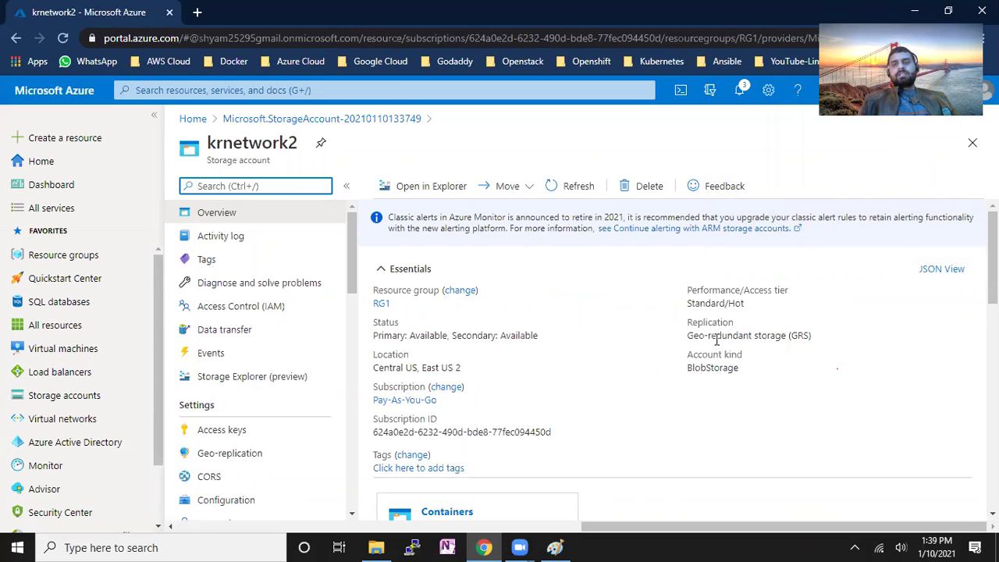
{"action": "left_click_drag", "start_coordinate": [690, 336], "coordinate": [769, 338]}
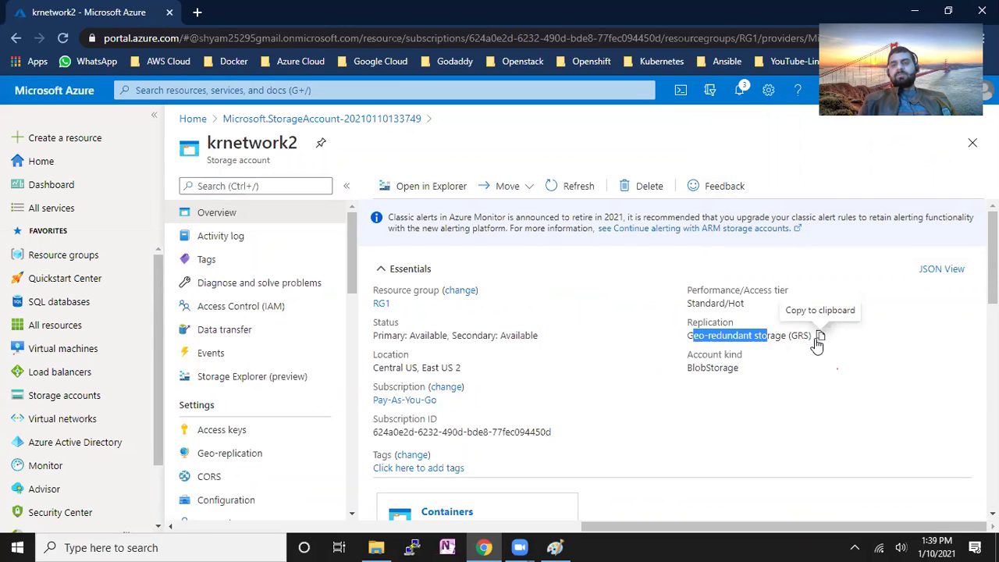
{"action": "left_click", "coordinate": [262, 459]}
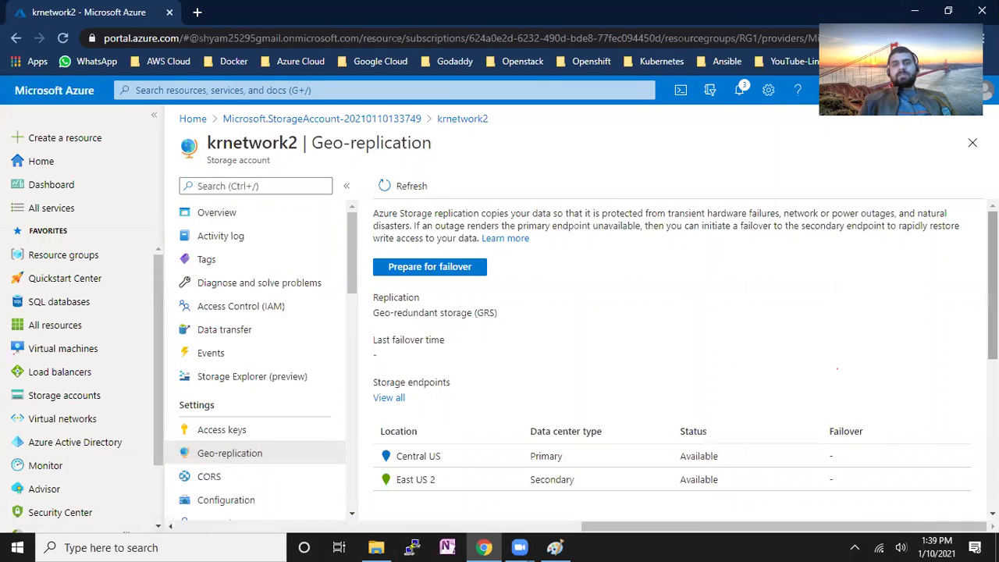
{"action": "scroll", "coordinate": [538, 321], "scroll_direction": "down", "scroll_amount": 2}
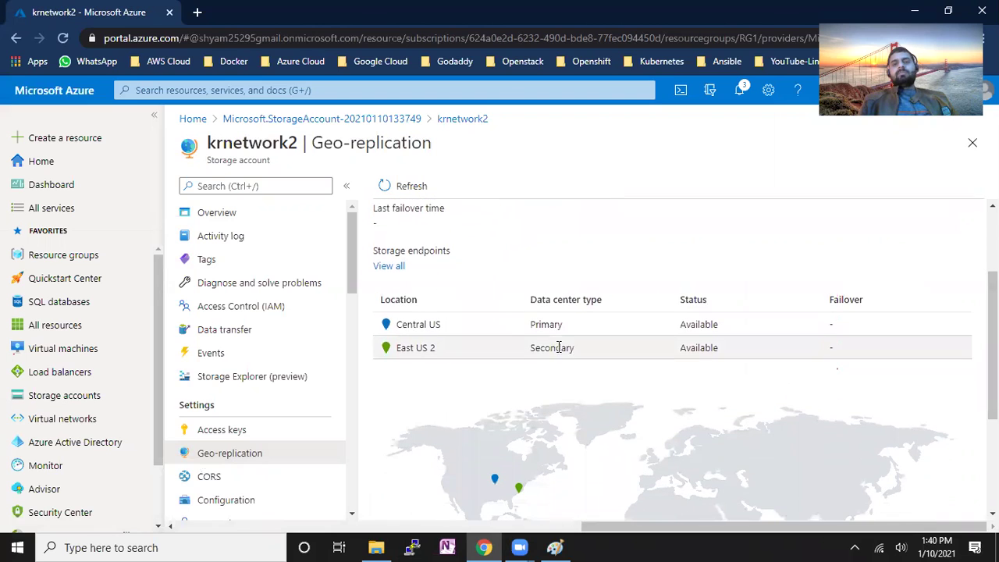
{"action": "left_click_drag", "start_coordinate": [574, 328], "coordinate": [530, 326]}
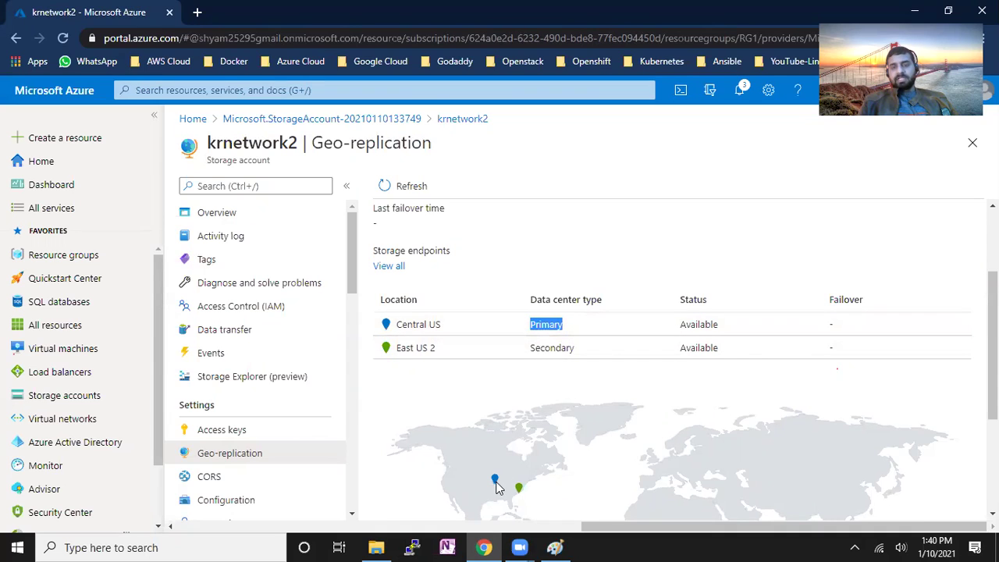
{"action": "left_click_drag", "start_coordinate": [396, 324], "coordinate": [446, 327]}
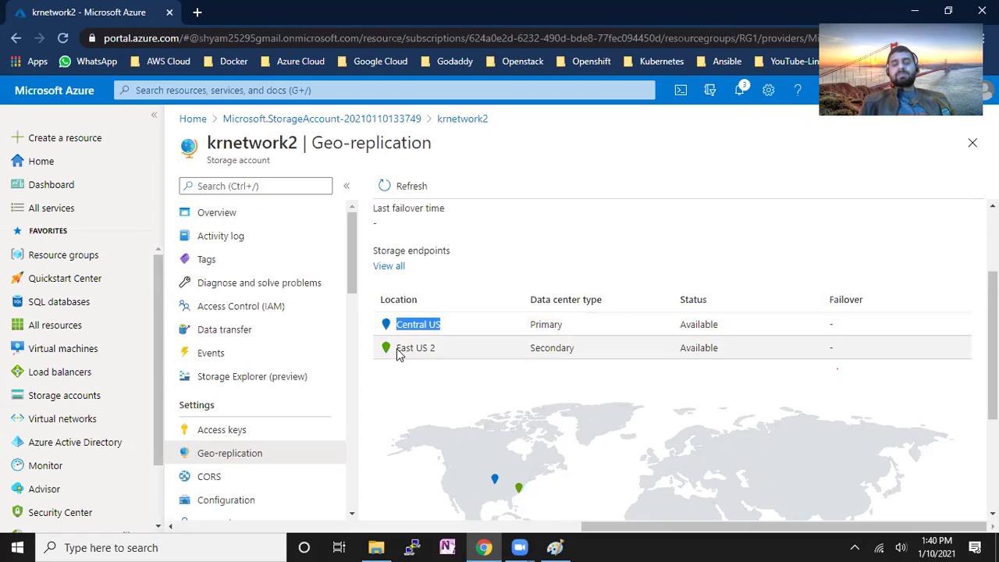
{"action": "left_click_drag", "start_coordinate": [397, 348], "coordinate": [436, 348]}
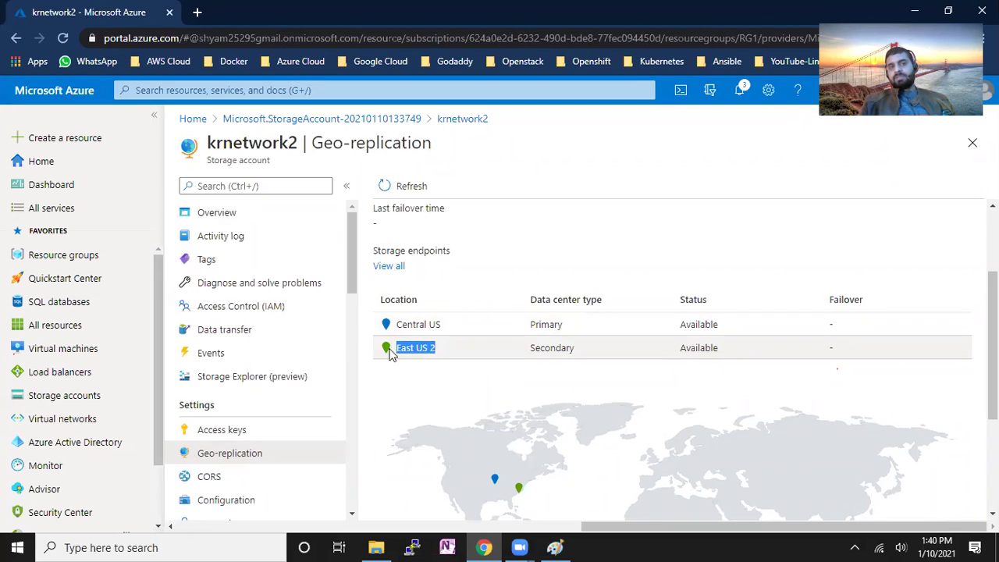
- Return to the krnetwork2 overview and examine the account's status, locations and available storage services
{"action": "left_click", "coordinate": [240, 220]}
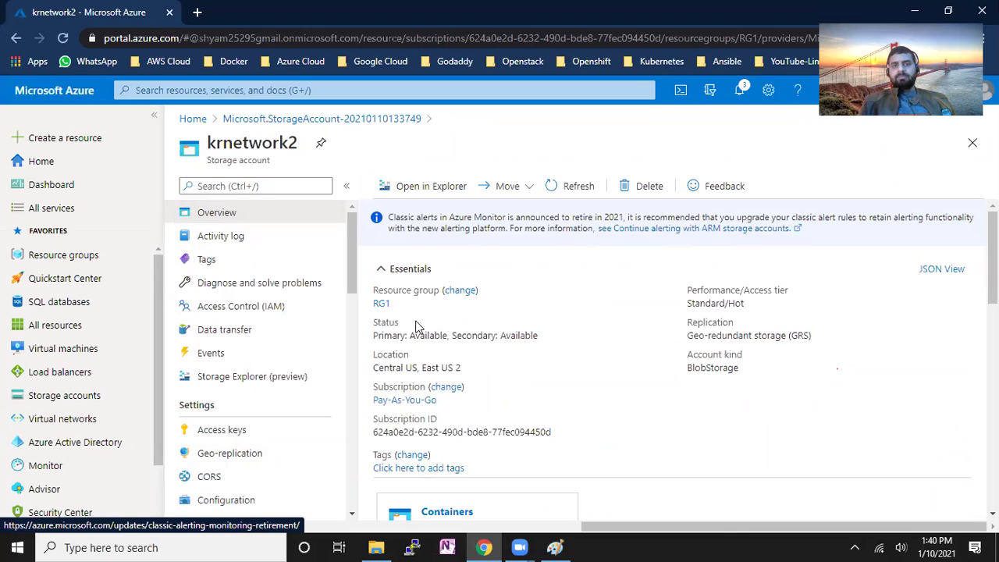
{"action": "left_click_drag", "start_coordinate": [380, 325], "coordinate": [529, 334]}
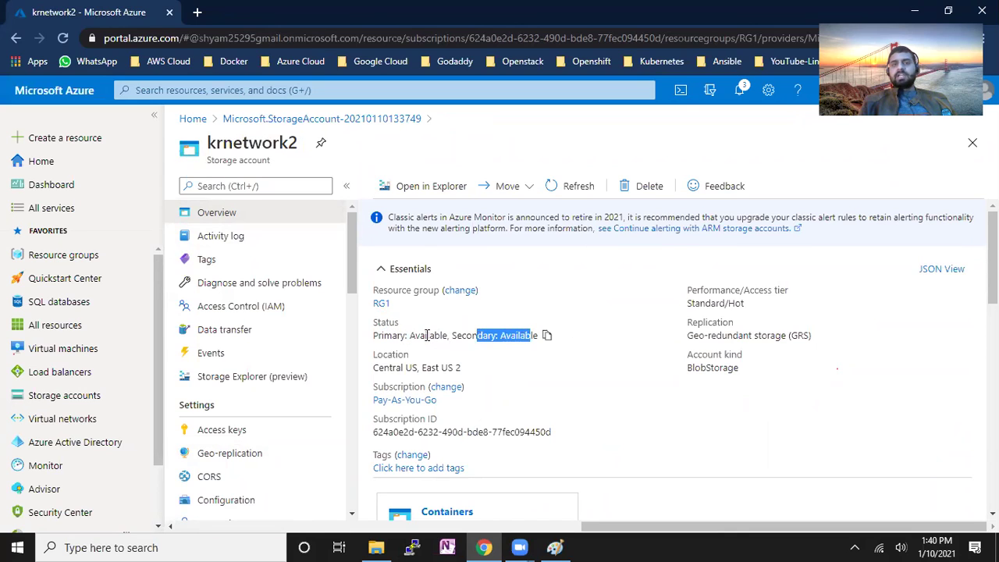
{"action": "left_click_drag", "start_coordinate": [388, 355], "coordinate": [450, 370]}
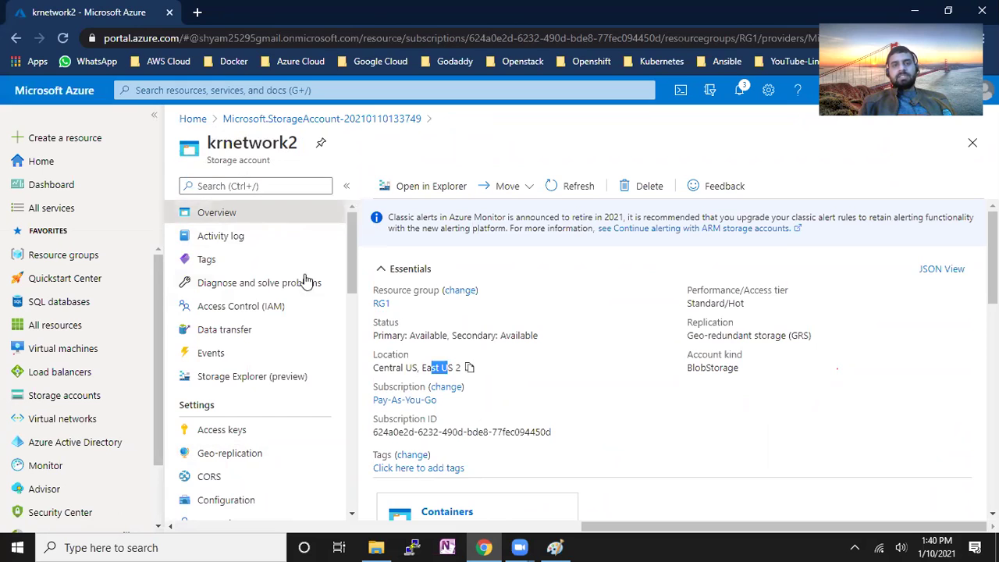
{"action": "scroll", "coordinate": [468, 351], "scroll_direction": "down", "scroll_amount": 3}
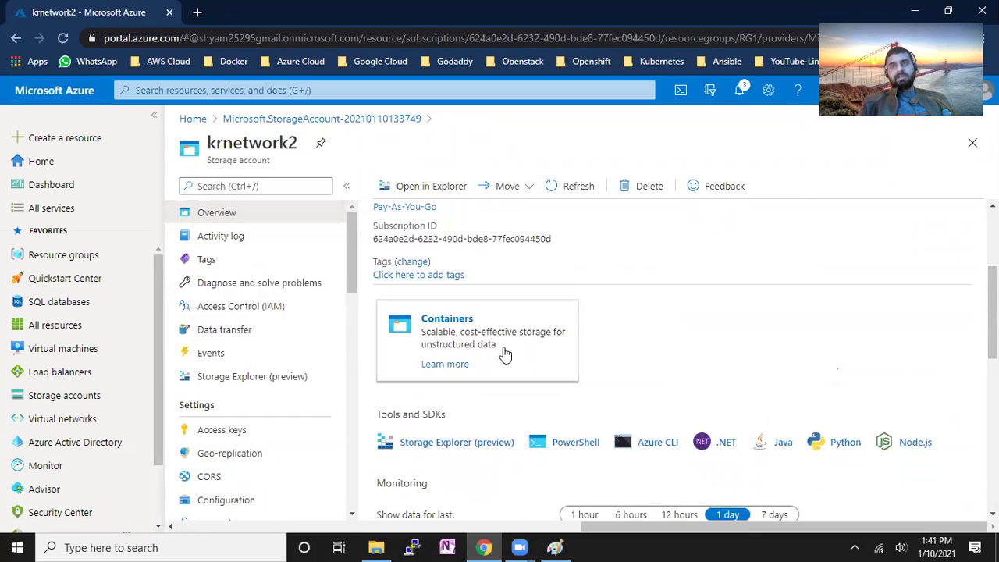
- Switch to the Paint notes and circle Blob, "premium: SSD" and "standard: HDD" in freehand black strokes
{"action": "left_click", "coordinate": [555, 547]}
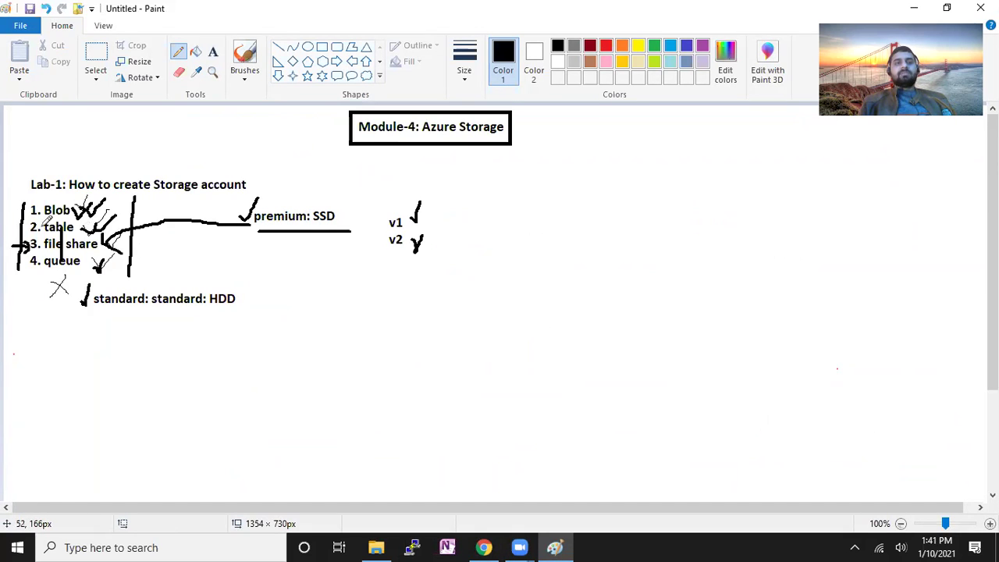
{"action": "mouse_move", "coordinate": [31, 206]}
{"action": "left_mouse_down"}
{"action": "mouse_move", "coordinate": [98, 213]}
{"action": "mouse_move", "coordinate": [16, 187]}
{"action": "mouse_move", "coordinate": [25, 205]}
{"action": "left_mouse_up"}
{"action": "mouse_move", "coordinate": [323, 192]}
{"action": "left_mouse_down"}
{"action": "mouse_move", "coordinate": [211, 197]}
{"action": "mouse_move", "coordinate": [323, 189]}
{"action": "left_mouse_up"}
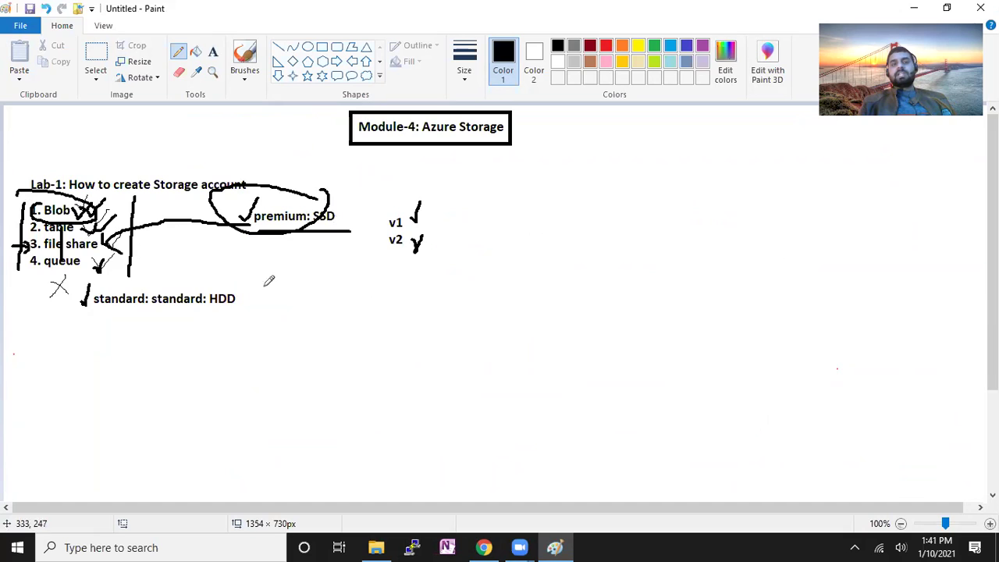
{"action": "mouse_move", "coordinate": [161, 270]}
{"action": "left_mouse_down"}
{"action": "mouse_move", "coordinate": [265, 275]}
{"action": "mouse_move", "coordinate": [173, 255]}
{"action": "left_mouse_up"}
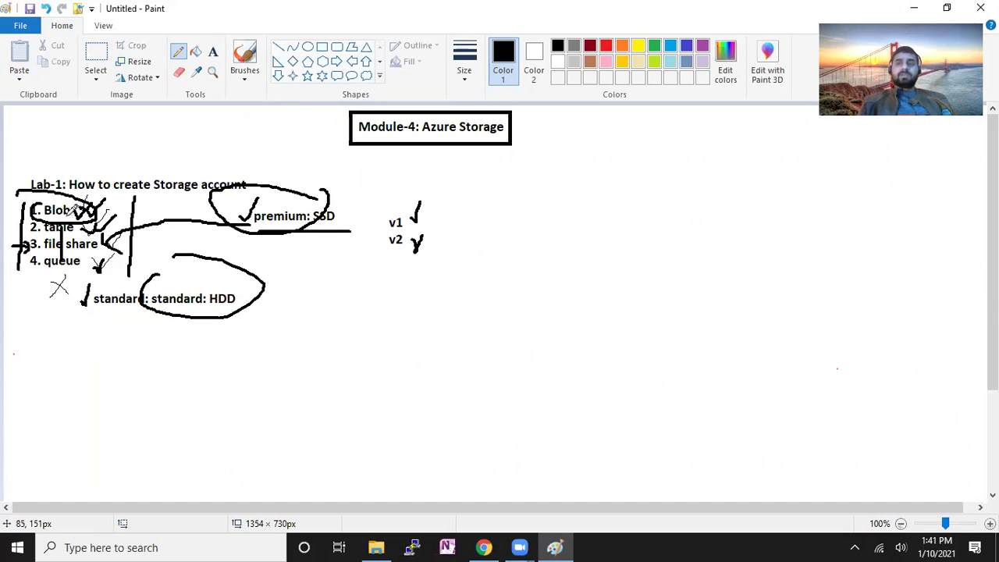
- Switch back to the Azure portal in Chrome and open the list of storage accounts from the home page
{"action": "left_click", "coordinate": [484, 547]}
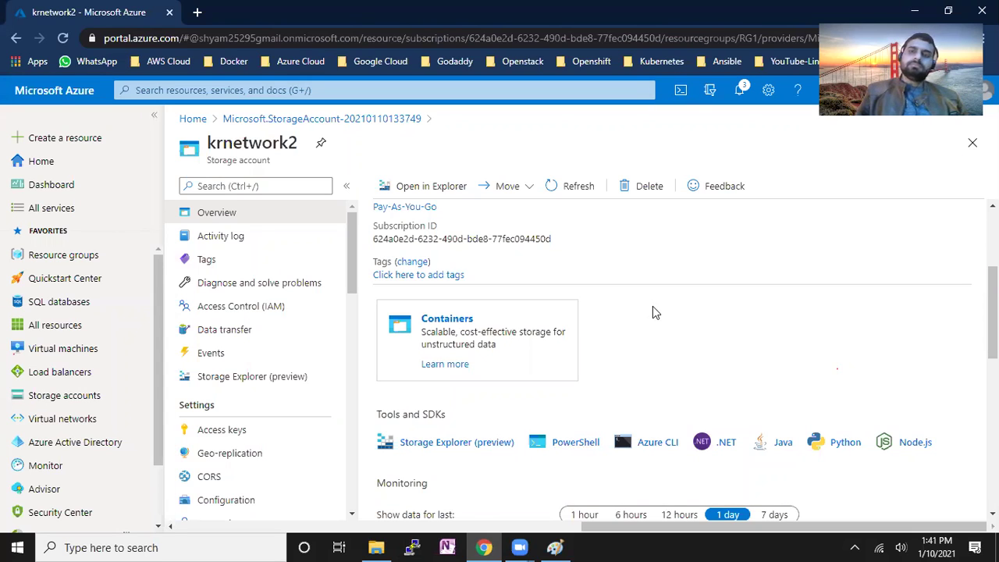
{"action": "scroll", "coordinate": [660, 330], "scroll_direction": "up", "scroll_amount": 3}
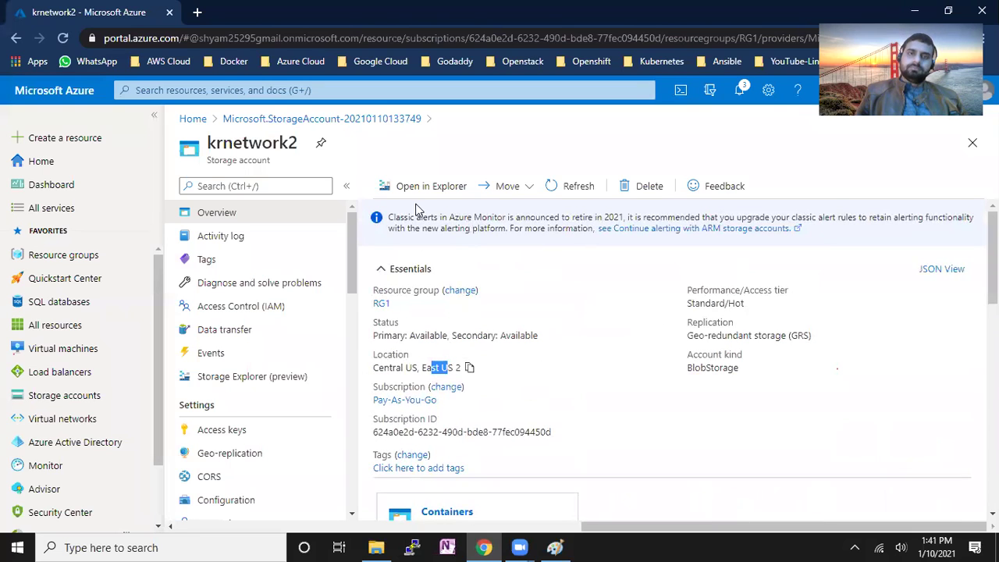
{"action": "left_click", "coordinate": [56, 165]}
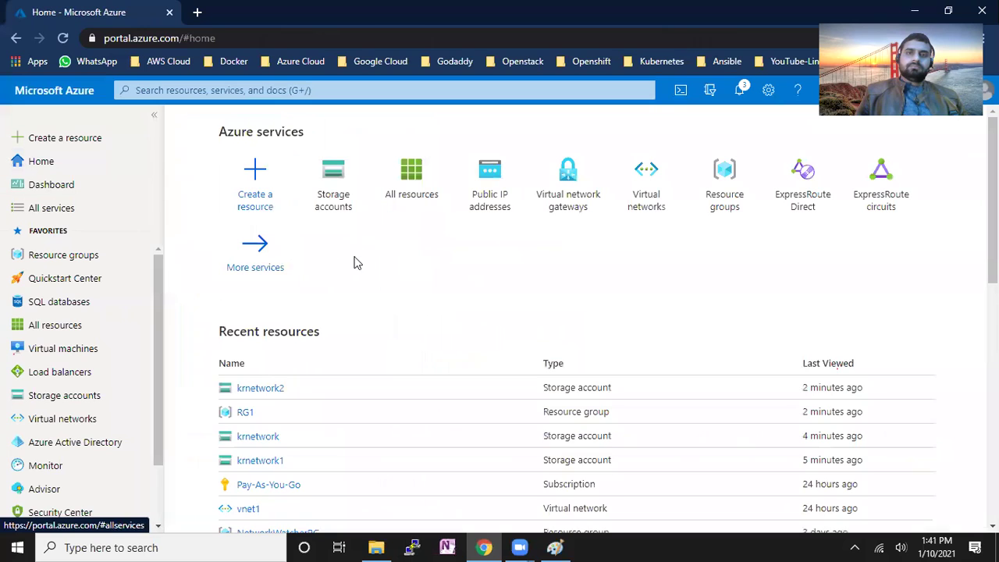
{"action": "left_click", "coordinate": [335, 192]}
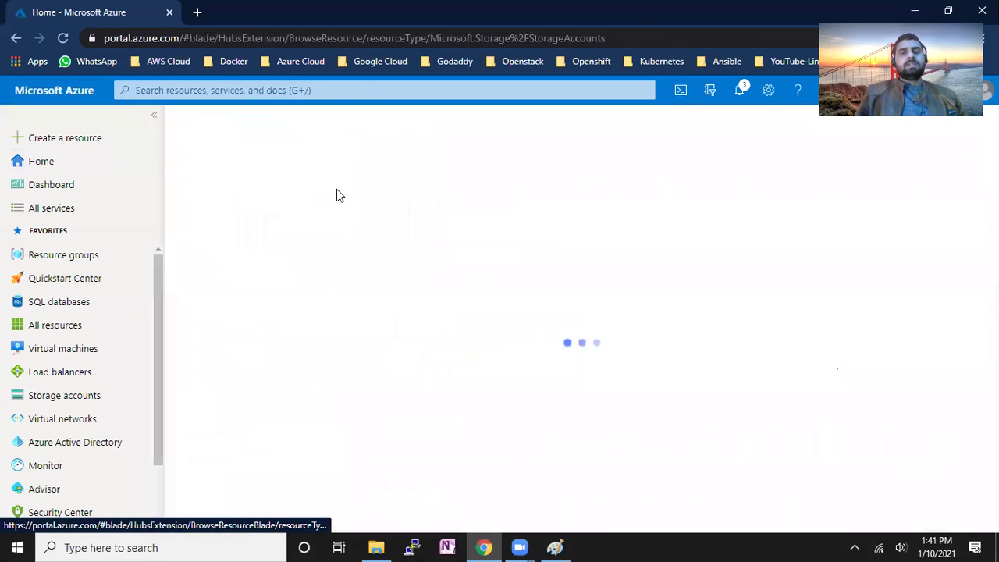